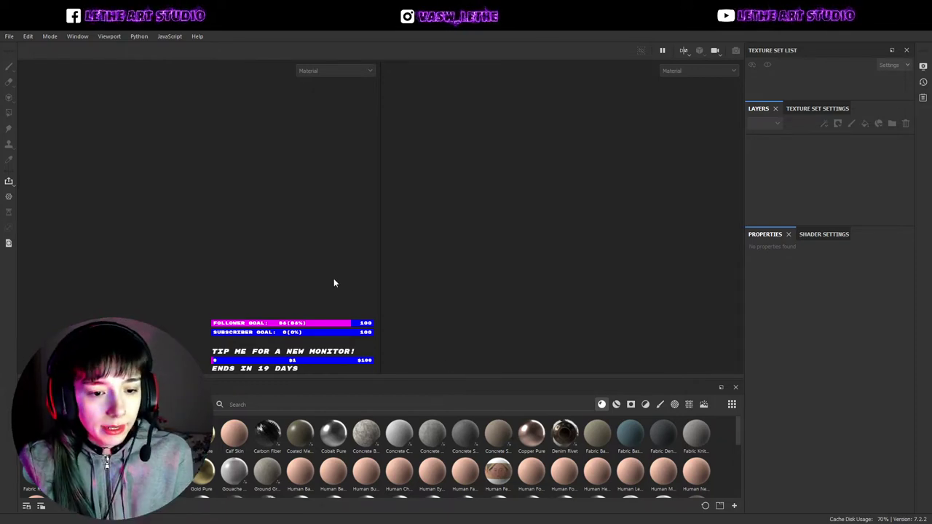
- Orbit around the loaded pillow, then scroll Texture Set Settings to its Mesh Maps section
{"action": "left_click_drag", "start_coordinate": [333, 276], "coordinate": [163, 231], "text": "alt"}
{"action": "right_click_drag", "start_coordinate": [163, 231], "coordinate": [248, 300], "text": "alt"}
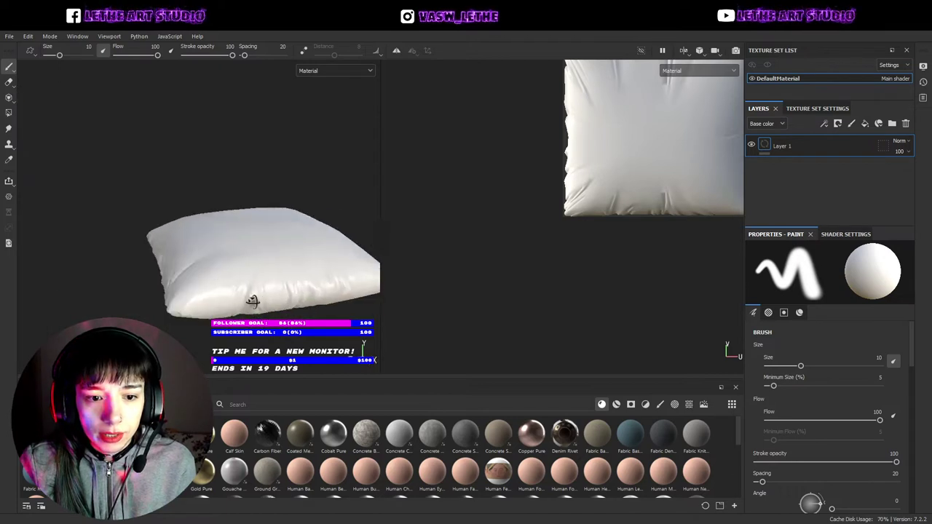
{"action": "left_click_drag", "start_coordinate": [249, 300], "coordinate": [72, 261], "text": "alt"}
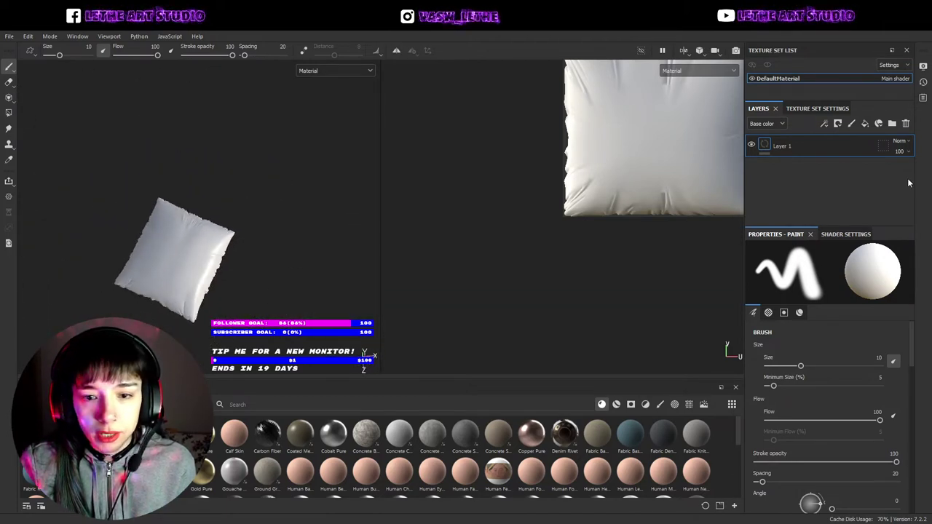
{"action": "left_click", "coordinate": [815, 108]}
{"action": "scroll", "coordinate": [866, 189], "scroll_direction": "down", "scroll_amount": 3}
{"action": "scroll", "coordinate": [860, 188], "scroll_direction": "down", "scroll_amount": 3}
{"action": "scroll", "coordinate": [827, 188], "scroll_direction": "down", "scroll_amount": 2}
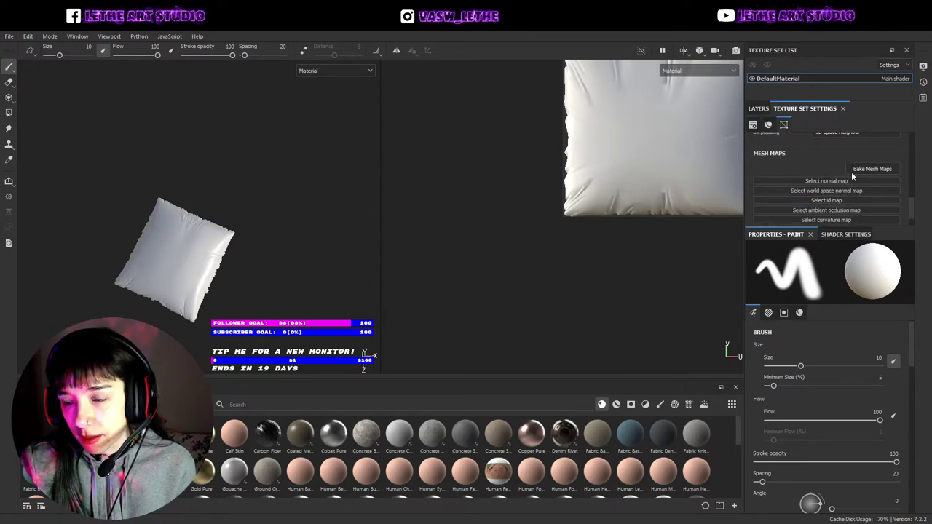
- Preview the individual mesh map channels, then return to the full material view at a diamond angle
{"action": "key", "text": "c"}
{"action": "key", "text": "c"}
{"action": "key", "text": "c"}
{"action": "key", "text": "c"}
{"action": "key", "text": "m"}
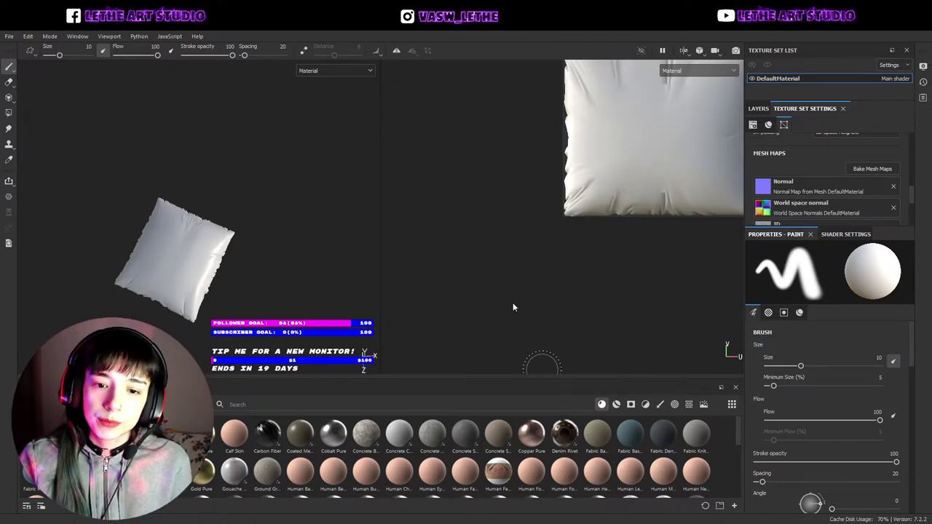
{"action": "mouse_move", "coordinate": [260, 283]}
{"action": "left_mouse_down", "text": "alt"}
{"action": "mouse_move", "coordinate": [183, 199]}
{"action": "mouse_move", "coordinate": [218, 241]}
{"action": "left_mouse_up", "text": "alt"}
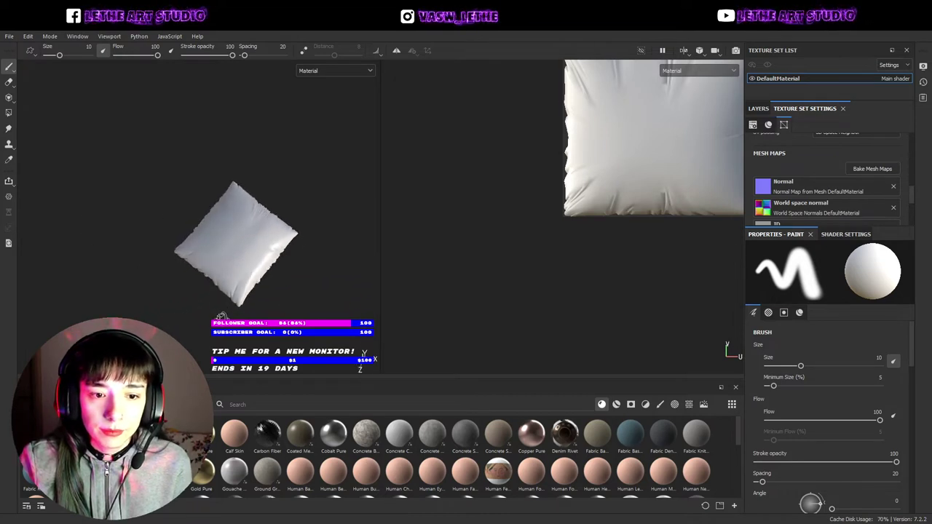
{"action": "right_click_drag", "start_coordinate": [245, 270], "coordinate": [237, 288], "text": "alt"}
{"action": "mouse_move", "coordinate": [238, 289]}
{"action": "left_mouse_down", "text": "alt"}
{"action": "mouse_move", "coordinate": [233, 187]}
{"action": "mouse_move", "coordinate": [318, 170]}
{"action": "mouse_move", "coordinate": [208, 260]}
{"action": "left_mouse_up", "text": "alt"}
- Frame all four pillow UV tiles in the UV view and return to the layer stack
{"action": "scroll", "coordinate": [210, 264], "scroll_direction": "down", "scroll_amount": 2}
{"action": "scroll", "coordinate": [210, 263], "scroll_direction": "down", "scroll_amount": 3}
{"action": "scroll", "coordinate": [210, 264], "scroll_direction": "down", "scroll_amount": 3}
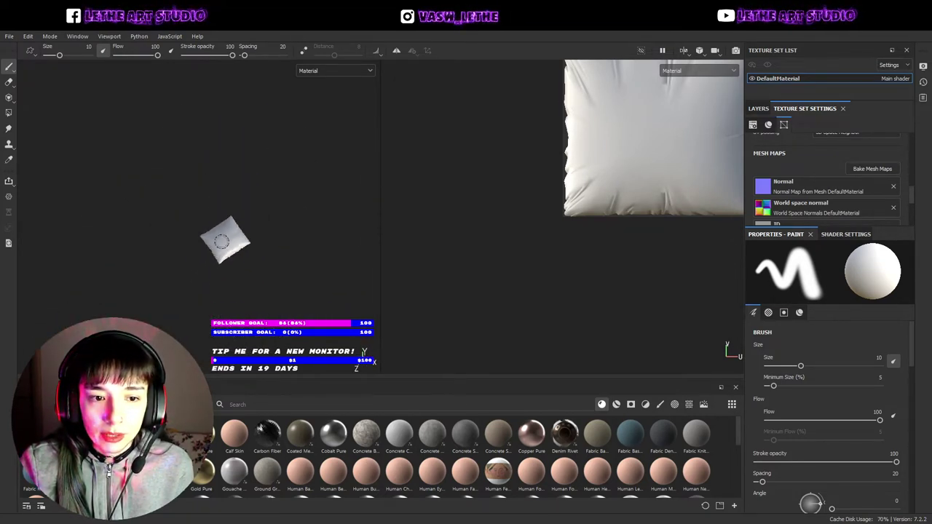
{"action": "scroll", "coordinate": [608, 222], "scroll_direction": "down", "scroll_amount": 1}
{"action": "scroll", "coordinate": [607, 222], "scroll_direction": "down", "scroll_amount": 2}
{"action": "middle_click_drag", "start_coordinate": [636, 186], "coordinate": [570, 214]}
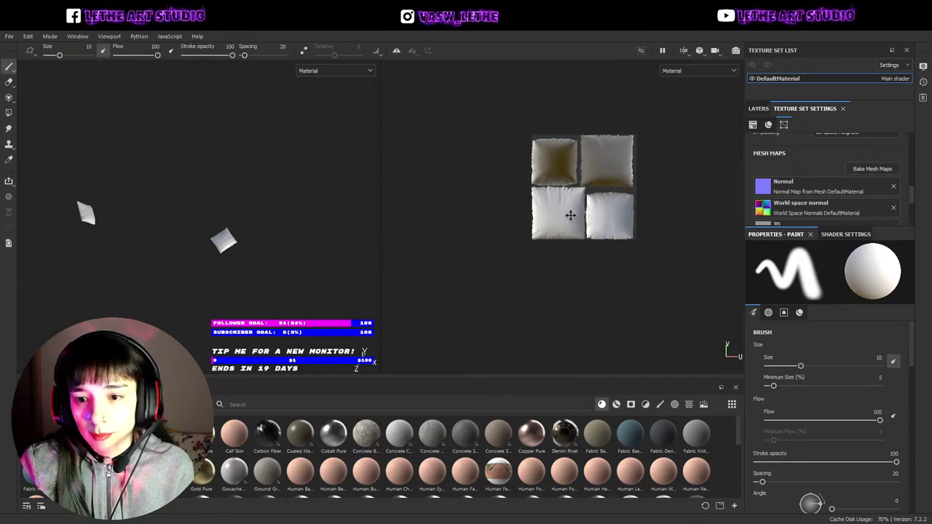
{"action": "left_click", "coordinate": [748, 111]}
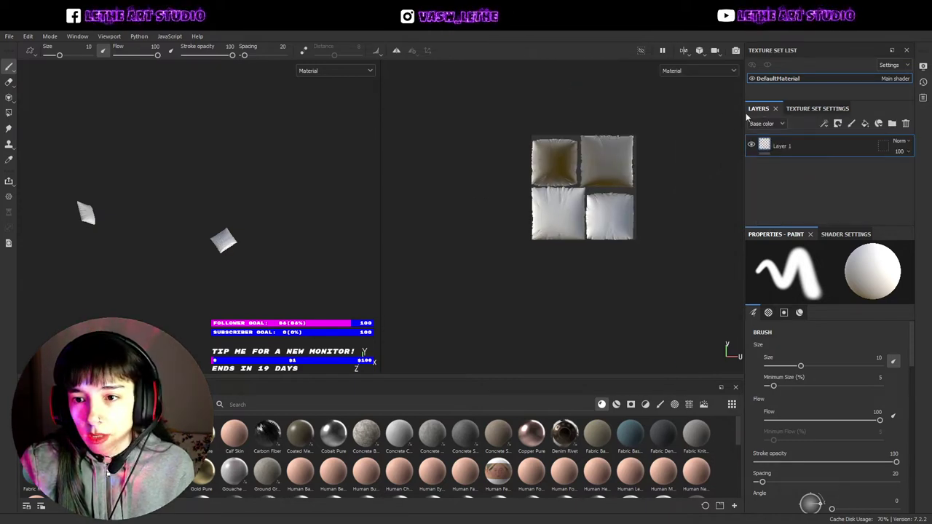
- Browse the Smart Materials shelf and select Fabric Canvas Creased
{"action": "left_click", "coordinate": [616, 404]}
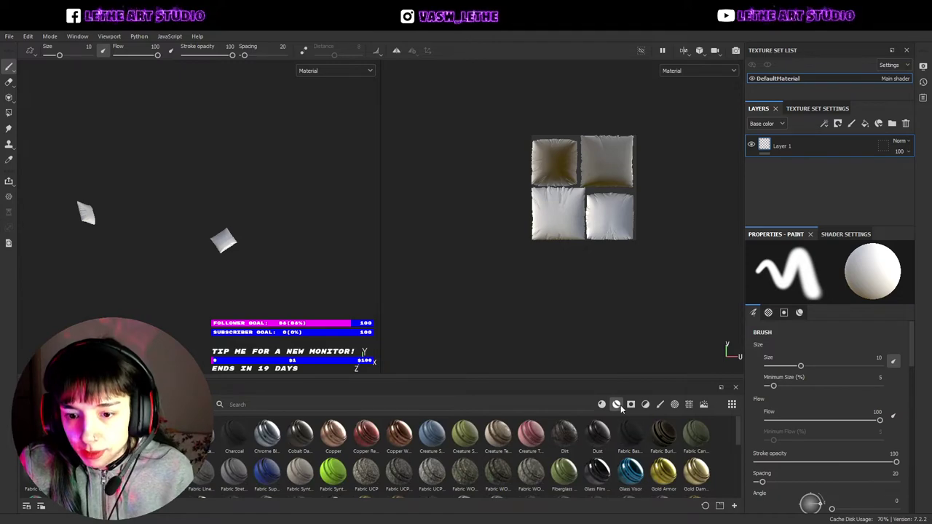
{"action": "scroll", "coordinate": [621, 472], "scroll_direction": "down", "scroll_amount": 5}
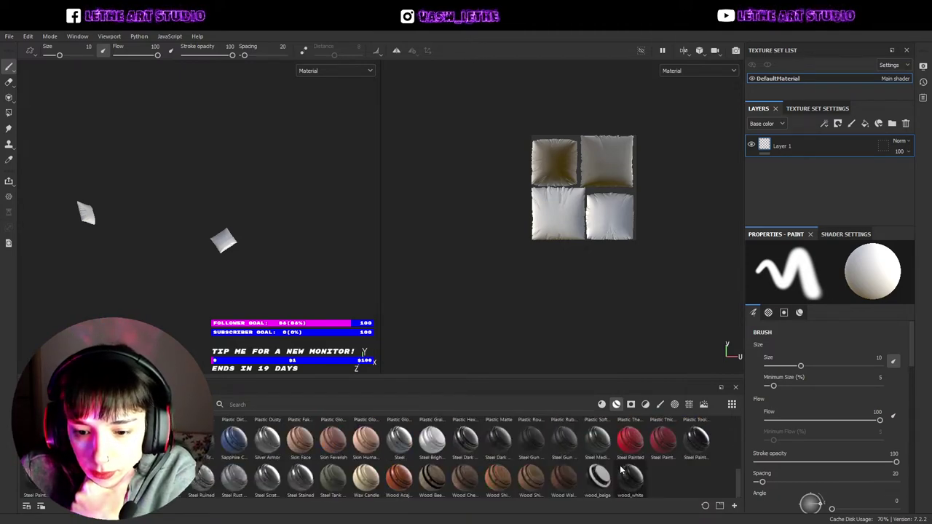
{"action": "scroll", "coordinate": [605, 474], "scroll_direction": "up", "scroll_amount": 3}
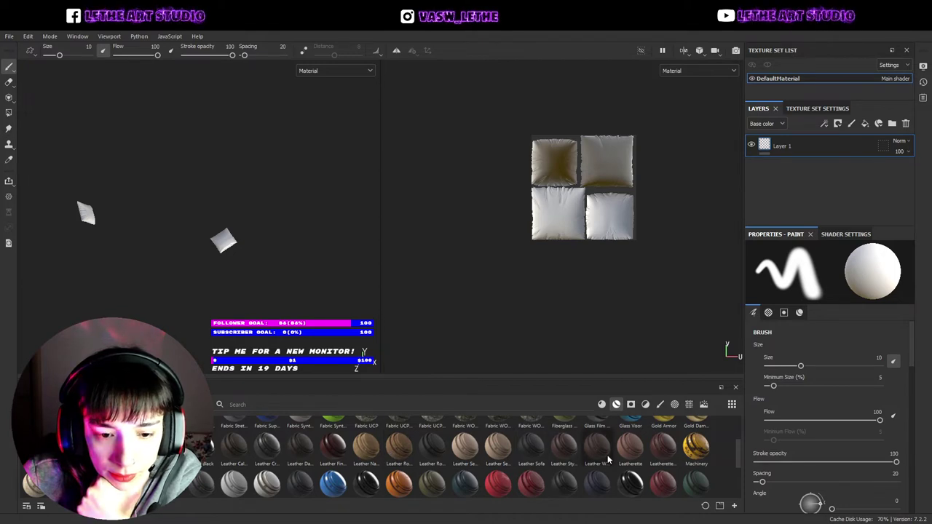
{"action": "scroll", "coordinate": [365, 473], "scroll_direction": "down", "scroll_amount": 3}
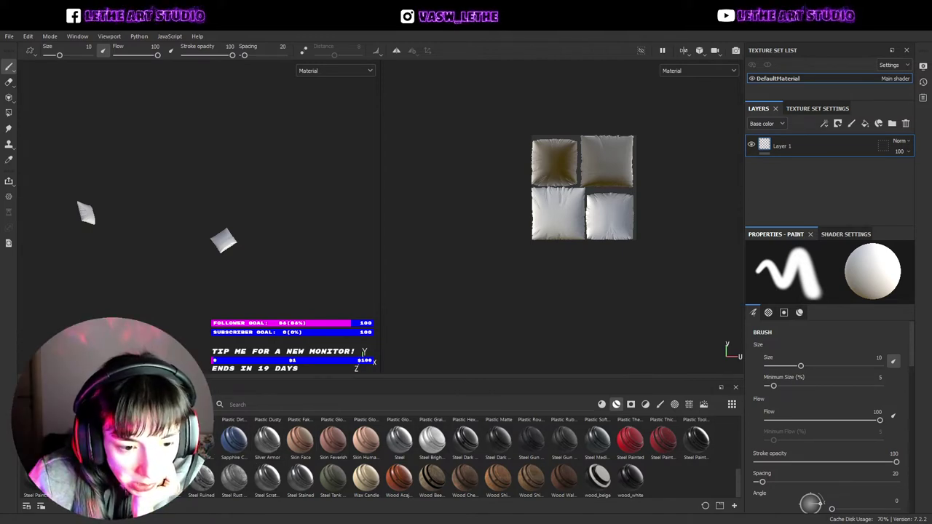
{"action": "scroll", "coordinate": [466, 458], "scroll_direction": "up", "scroll_amount": 3}
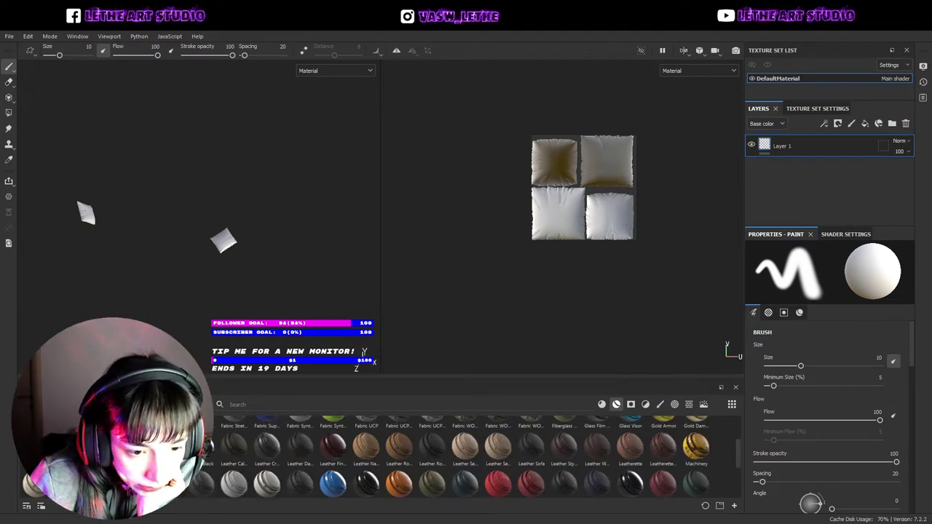
{"action": "scroll", "coordinate": [240, 457], "scroll_direction": "up", "scroll_amount": 2}
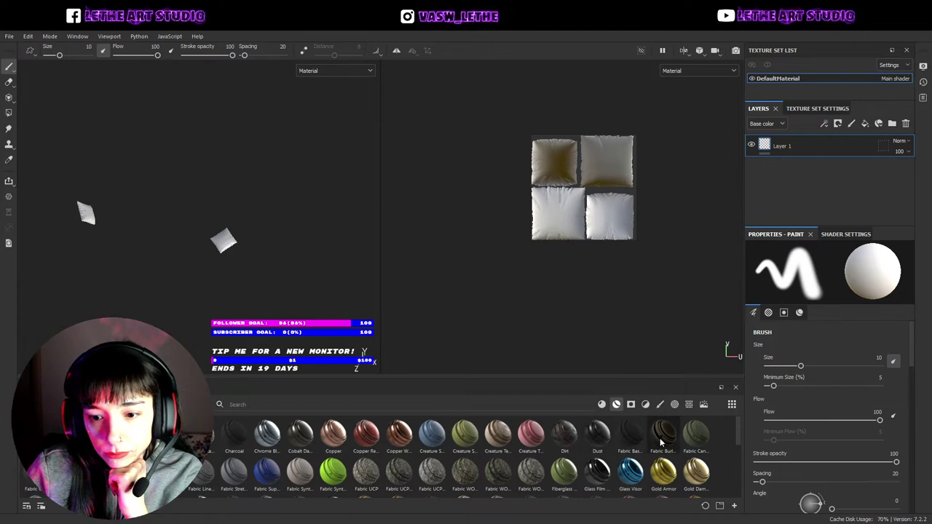
{"action": "left_click", "coordinate": [702, 443]}
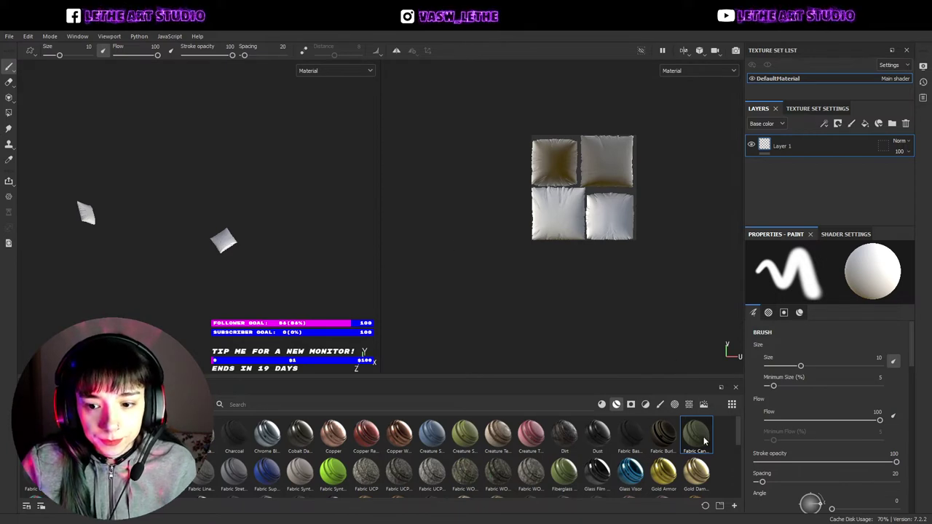
- Apply Fabric Canvas Creased to the pillow as a new layer
{"action": "mouse_move", "coordinate": [697, 434]}
{"action": "left_mouse_down"}
{"action": "mouse_move", "coordinate": [811, 162]}
{"action": "mouse_move", "coordinate": [805, 169]}
{"action": "left_mouse_up"}
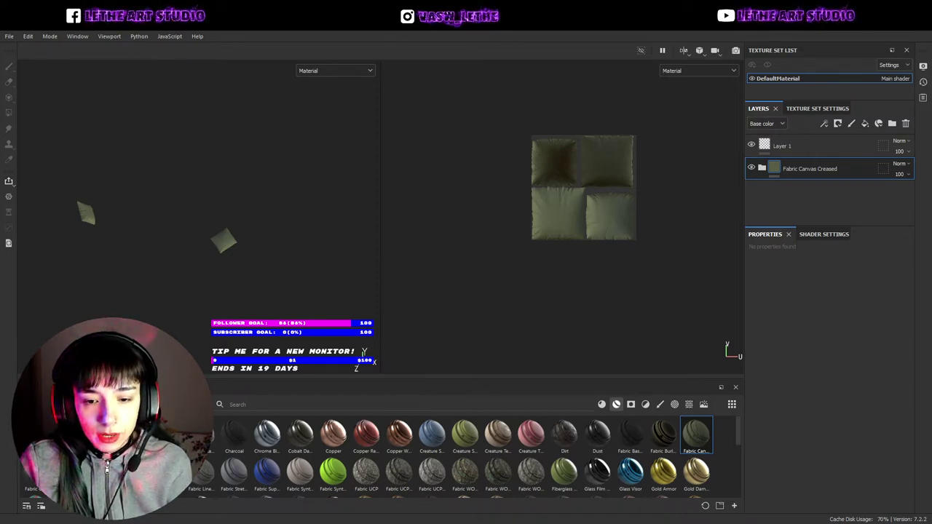
{"action": "scroll", "coordinate": [543, 221], "scroll_direction": "up", "scroll_amount": 2}
{"action": "scroll", "coordinate": [551, 221], "scroll_direction": "up", "scroll_amount": 4}
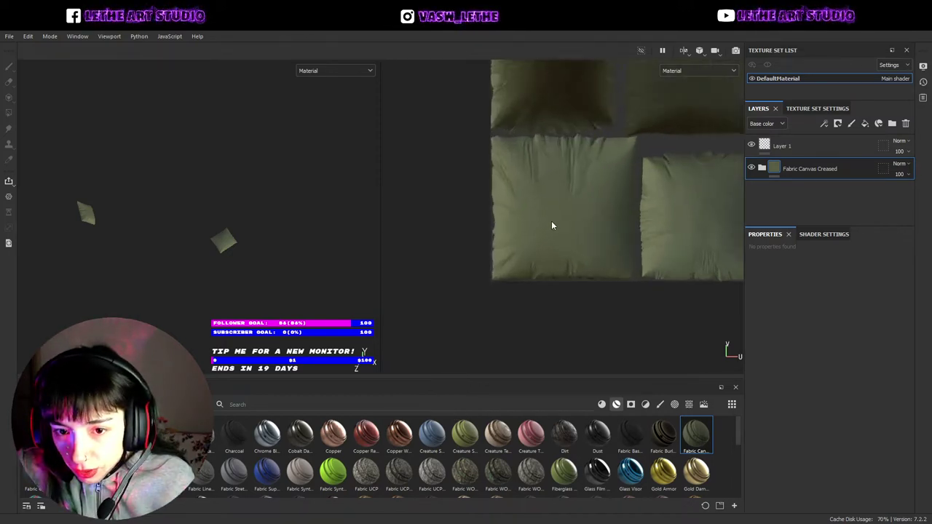
{"action": "scroll", "coordinate": [551, 220], "scroll_direction": "up", "scroll_amount": 3}
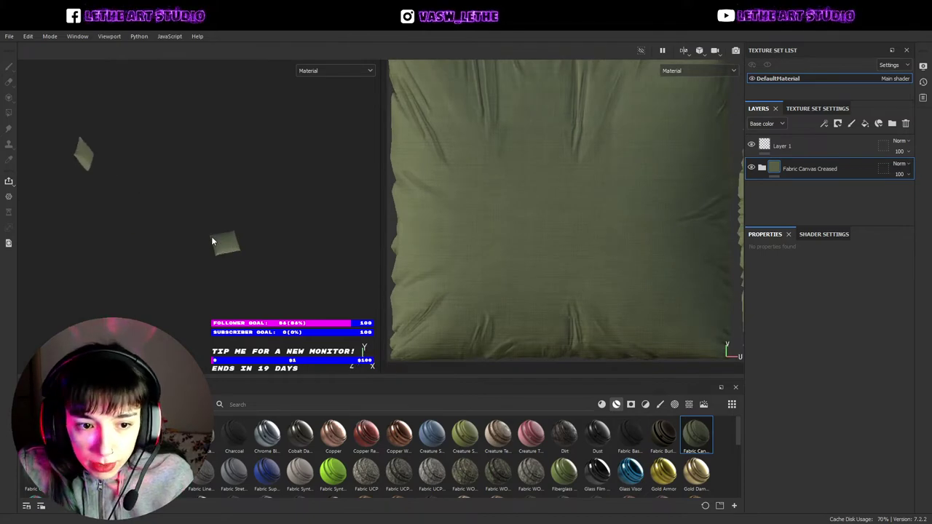
{"action": "scroll", "coordinate": [218, 248], "scroll_direction": "up", "scroll_amount": 4}
{"action": "scroll", "coordinate": [239, 251], "scroll_direction": "up", "scroll_amount": 2}
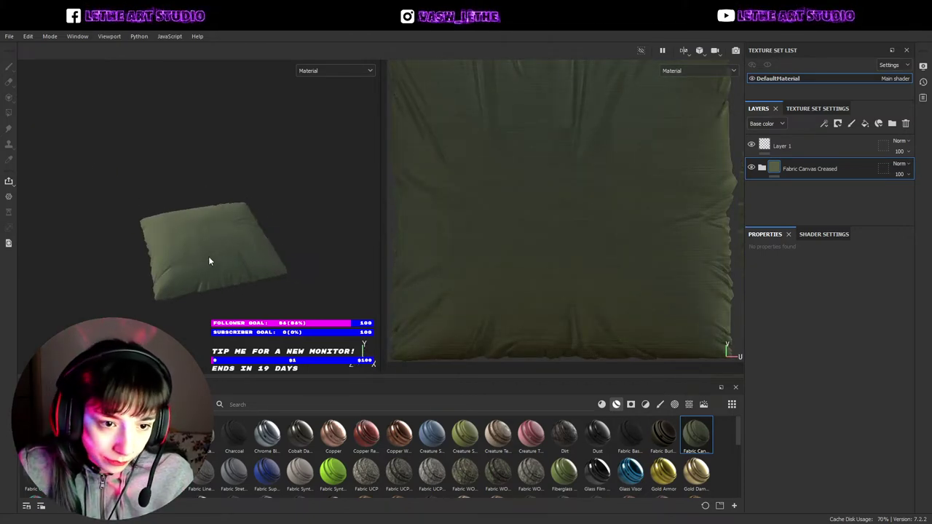
{"action": "scroll", "coordinate": [208, 260], "scroll_direction": "up", "scroll_amount": 4}
- Rotate the scene lighting to judge the fabric, then add Fabric Flannel Tartan above it
{"action": "right_click_drag", "start_coordinate": [197, 270], "coordinate": [242, 290], "text": "shift"}
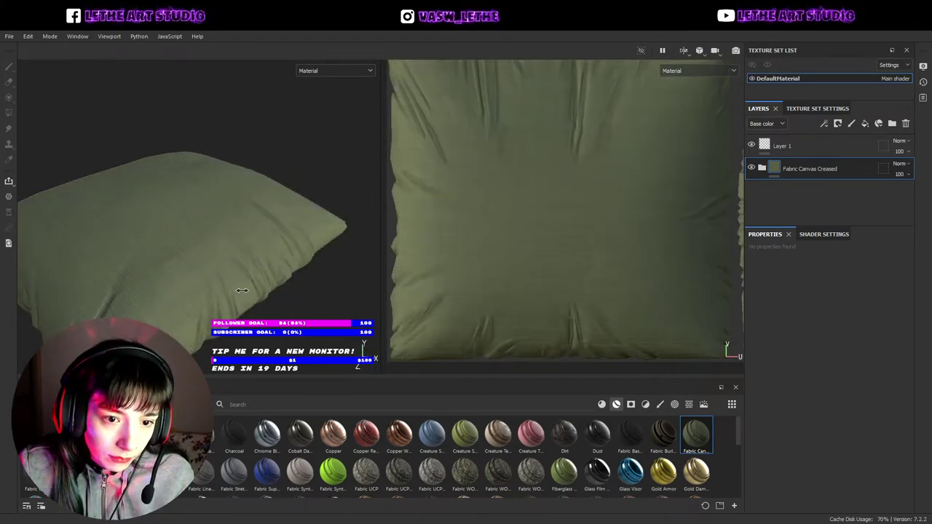
{"action": "right_click_drag", "start_coordinate": [241, 291], "coordinate": [139, 312], "text": "shift"}
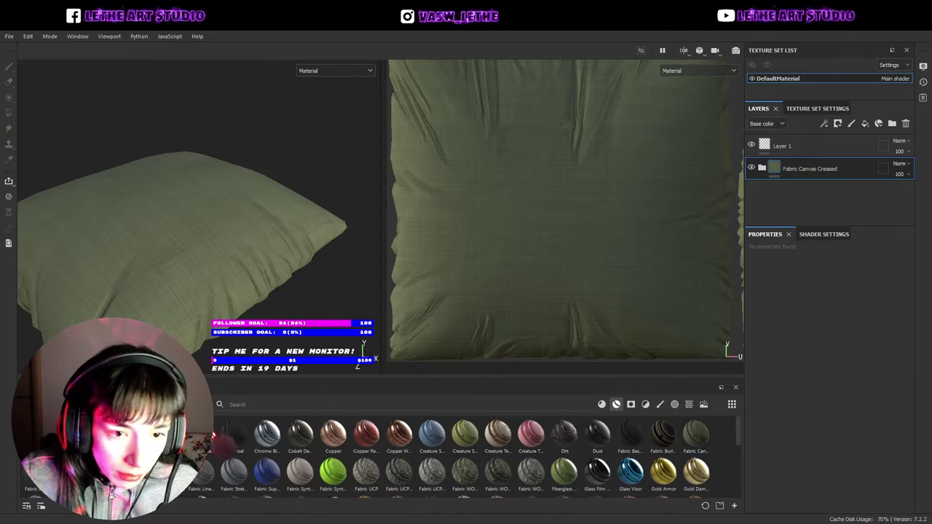
{"action": "left_click_drag", "start_coordinate": [213, 436], "coordinate": [808, 156]}
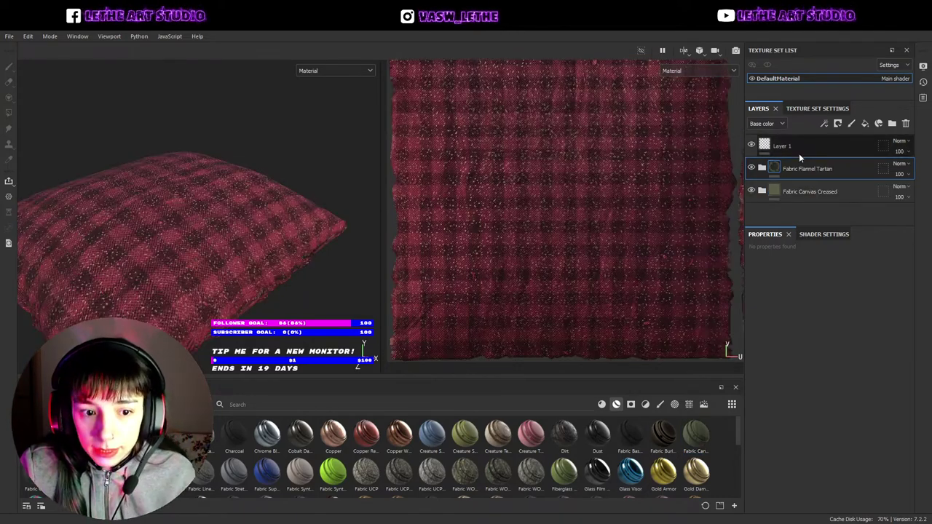
{"action": "left_click", "coordinate": [752, 168]}
{"action": "left_click", "coordinate": [752, 169]}
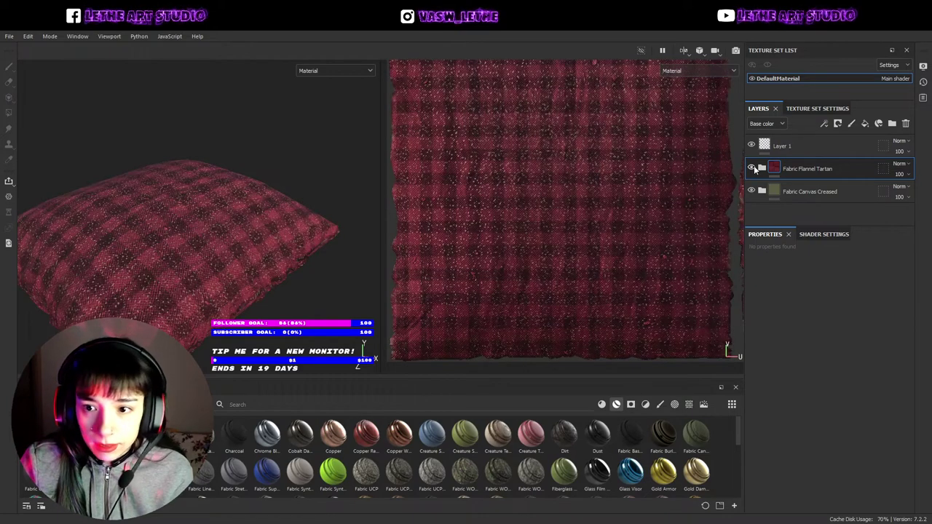
{"action": "left_click", "coordinate": [761, 168]}
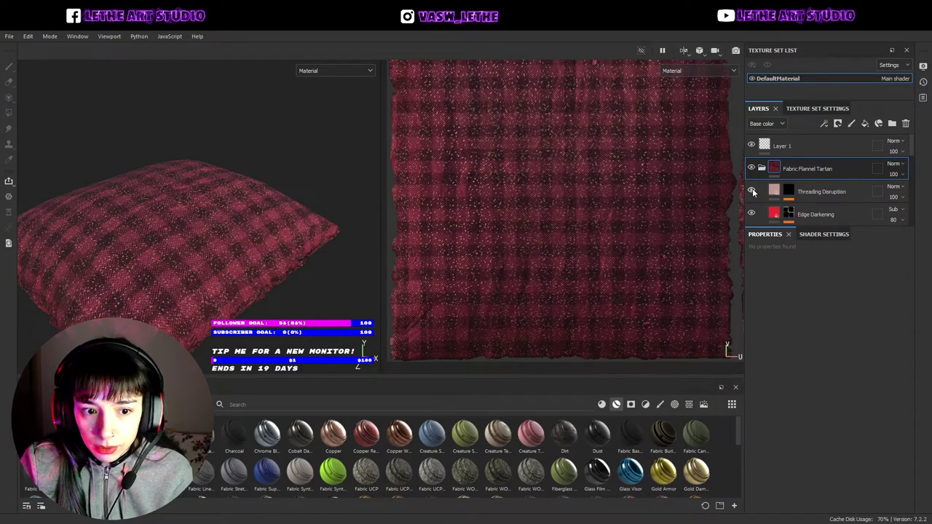
{"action": "scroll", "coordinate": [752, 188], "scroll_direction": "down", "scroll_amount": 1}
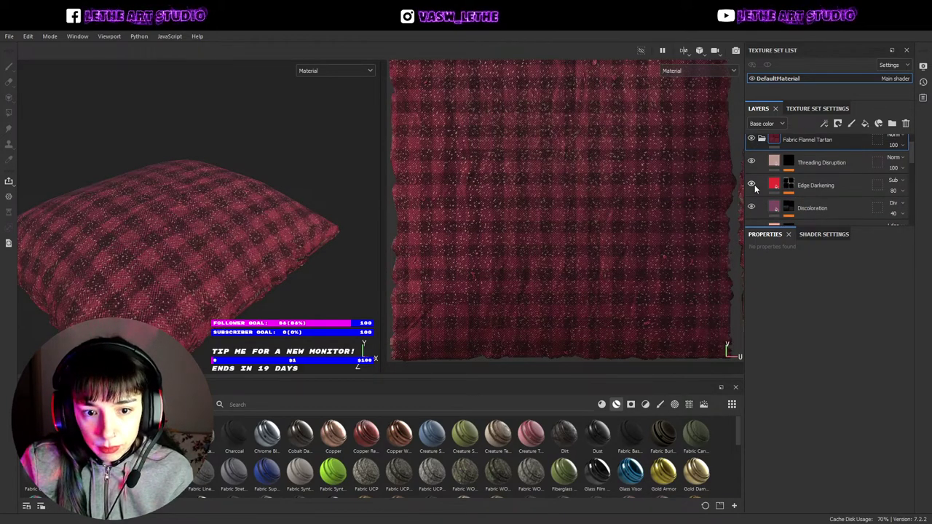
{"action": "scroll", "coordinate": [752, 201], "scroll_direction": "down", "scroll_amount": 1}
{"action": "left_click", "coordinate": [752, 200]}
{"action": "scroll", "coordinate": [754, 203], "scroll_direction": "down", "scroll_amount": 1}
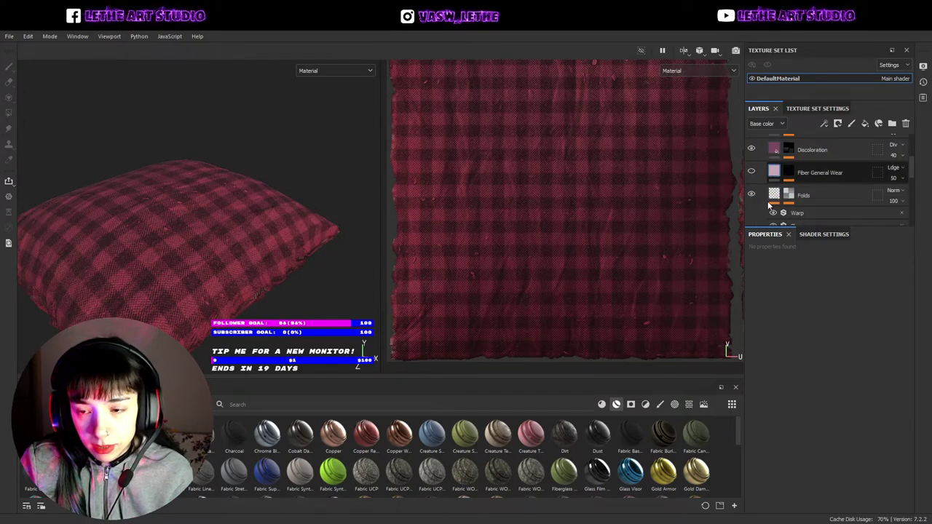
{"action": "left_click_drag", "start_coordinate": [218, 204], "coordinate": [233, 245], "text": "alt"}
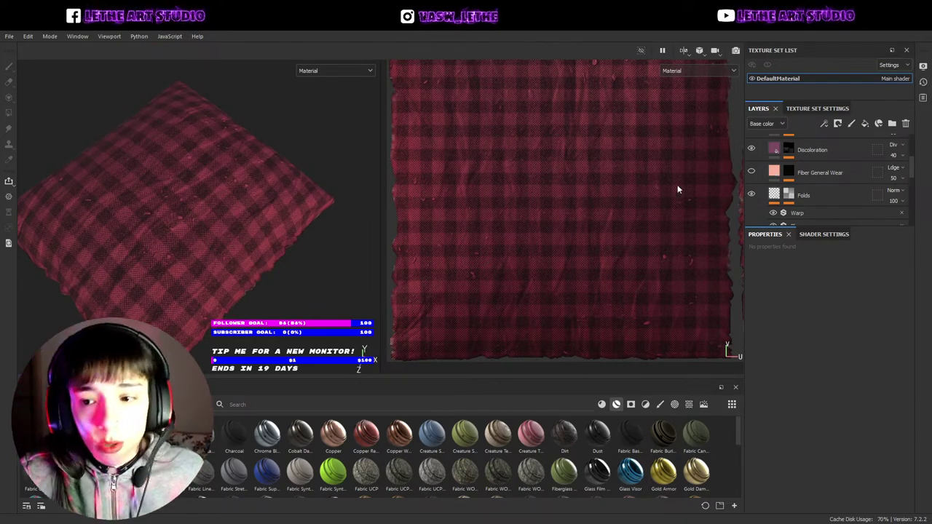
{"action": "scroll", "coordinate": [837, 168], "scroll_direction": "down", "scroll_amount": 1}
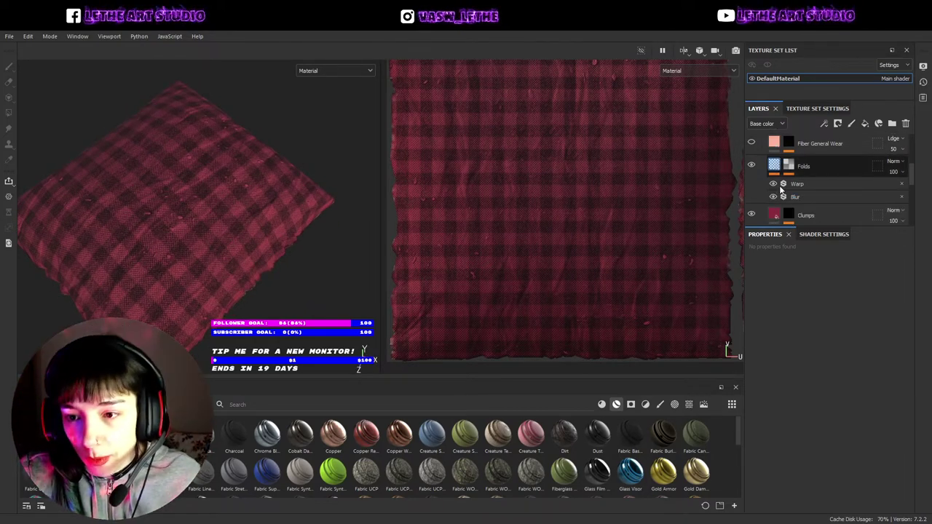
{"action": "left_click", "coordinate": [826, 145]}
{"action": "scroll", "coordinate": [824, 145], "scroll_direction": "down", "scroll_amount": 1}
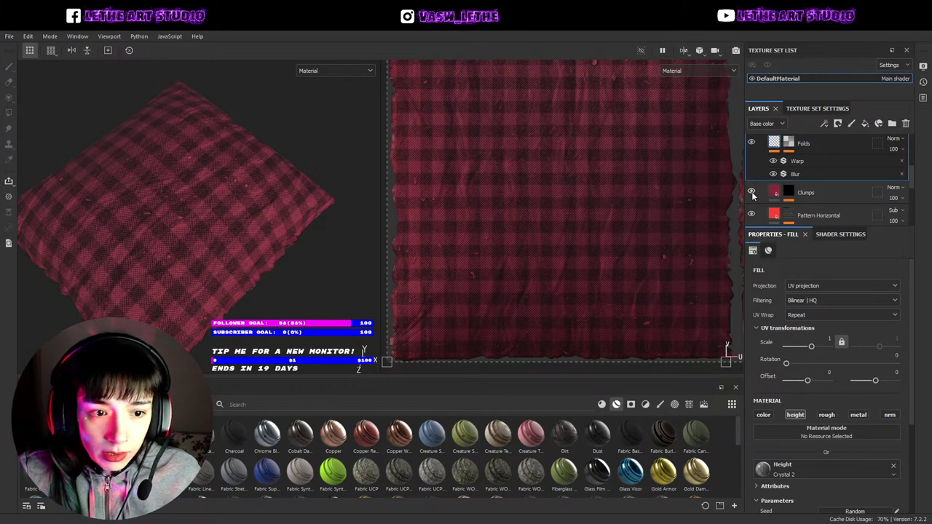
- Expand the Clumps mask and toggle its Clouds 2 effect off and back on
{"action": "scroll", "coordinate": [163, 234], "scroll_direction": "up", "scroll_amount": 5}
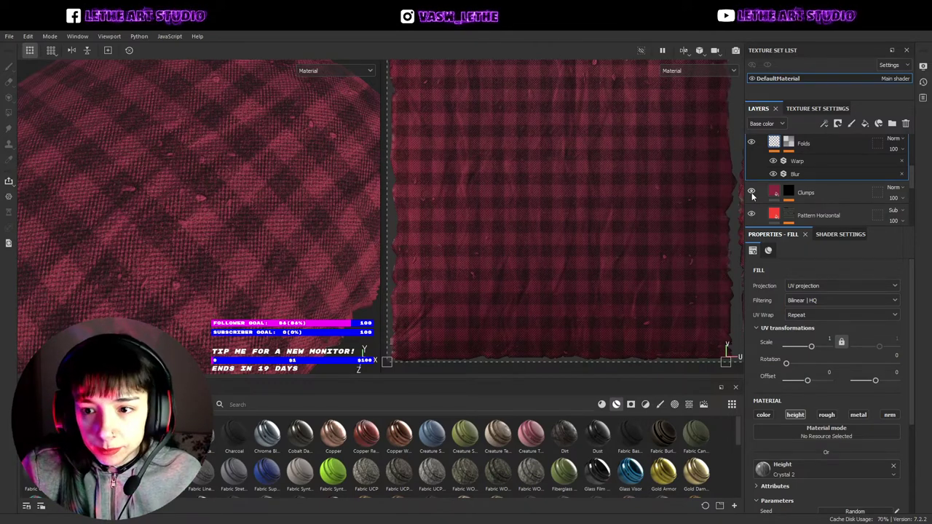
{"action": "left_click", "coordinate": [807, 192]}
{"action": "scroll", "coordinate": [840, 385], "scroll_direction": "down", "scroll_amount": 1}
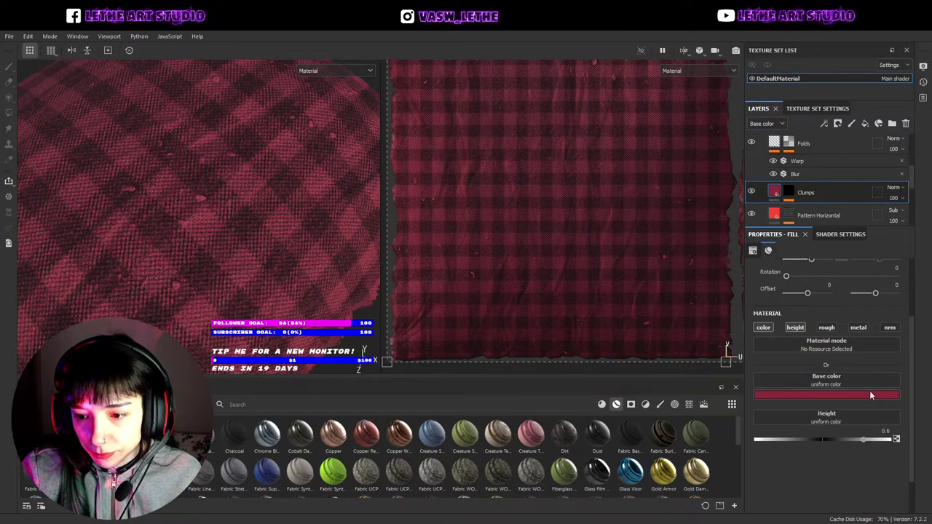
{"action": "scroll", "coordinate": [802, 197], "scroll_direction": "up", "scroll_amount": 1}
{"action": "left_click", "coordinate": [789, 221]}
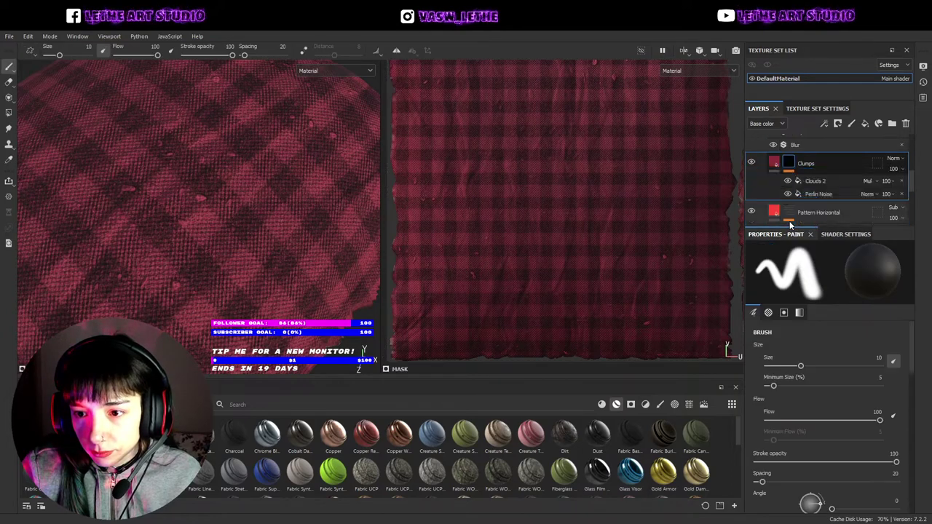
{"action": "left_click", "coordinate": [787, 181]}
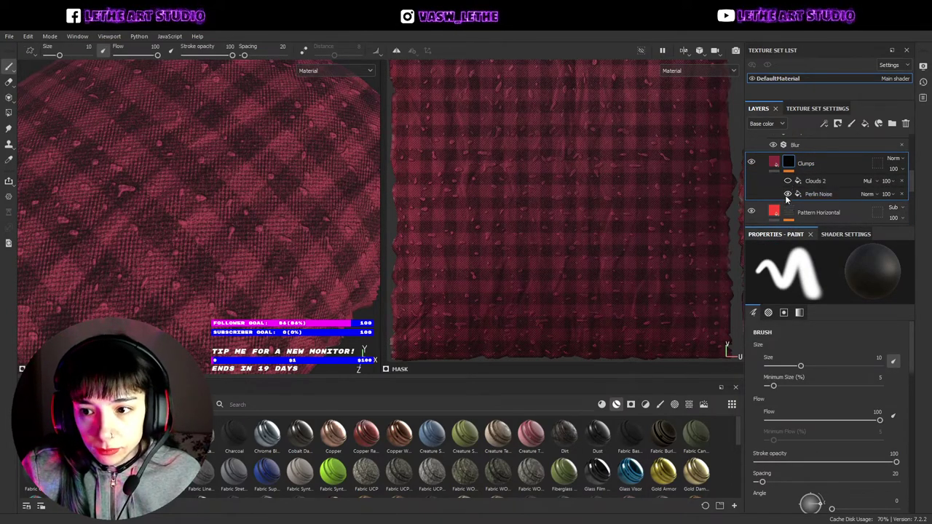
{"action": "left_click", "coordinate": [788, 182]}
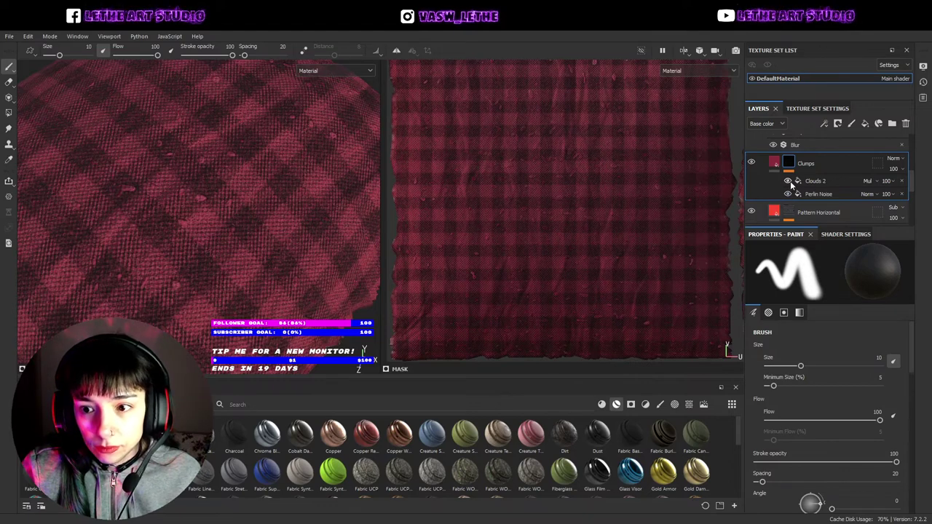
- Hide the Pattern Horizontal and Pattern Vertical stripe layers
{"action": "scroll", "coordinate": [752, 175], "scroll_direction": "down", "scroll_amount": 1}
{"action": "left_click", "coordinate": [752, 183]}
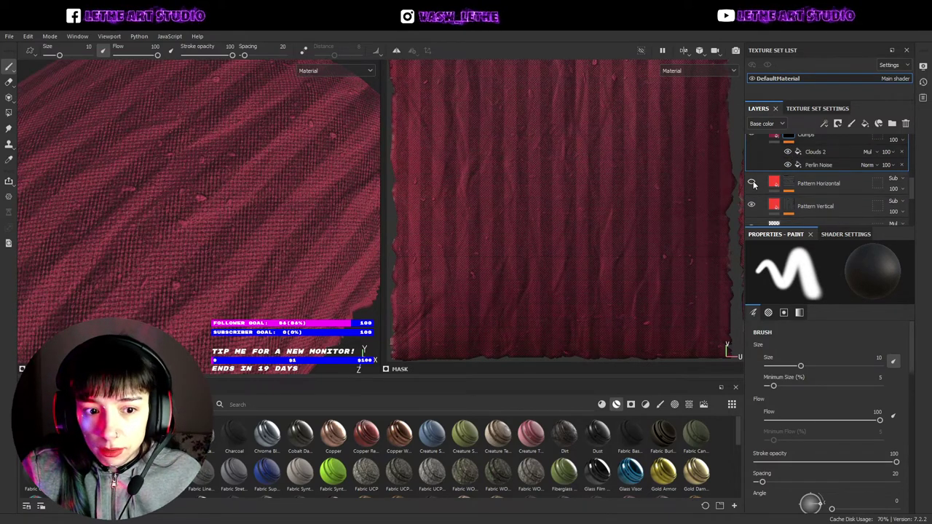
{"action": "scroll", "coordinate": [219, 260], "scroll_direction": "down", "scroll_amount": 3}
{"action": "mouse_move", "coordinate": [219, 260]}
{"action": "left_mouse_down", "text": "alt"}
{"action": "mouse_move", "coordinate": [218, 294]}
{"action": "mouse_move", "coordinate": [211, 189]}
{"action": "mouse_move", "coordinate": [223, 214]}
{"action": "left_mouse_up", "text": "alt"}
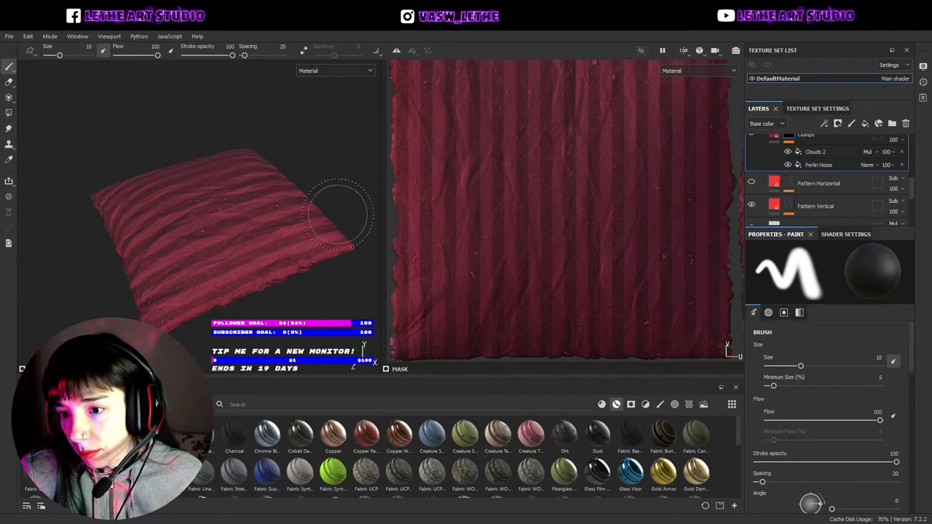
{"action": "left_click", "coordinate": [751, 205]}
{"action": "mouse_move", "coordinate": [218, 200]}
{"action": "left_mouse_down", "text": "alt"}
{"action": "mouse_move", "coordinate": [118, 134]}
{"action": "mouse_move", "coordinate": [125, 148]}
{"action": "mouse_move", "coordinate": [220, 196]}
{"action": "mouse_move", "coordinate": [293, 186]}
{"action": "mouse_move", "coordinate": [291, 134]}
{"action": "mouse_move", "coordinate": [260, 133]}
{"action": "left_mouse_up", "text": "alt"}
- Toggle Surface Detail and Base Flannel visibility, then select the Fabric Canvas Creased folder
{"action": "scroll", "coordinate": [291, 255], "scroll_direction": "up", "scroll_amount": 3}
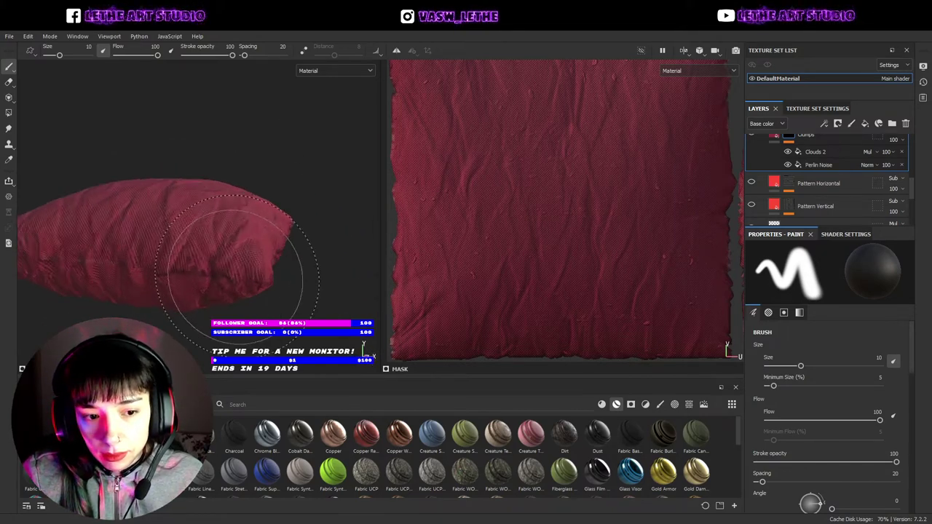
{"action": "scroll", "coordinate": [262, 244], "scroll_direction": "up", "scroll_amount": 1}
{"action": "mouse_move", "coordinate": [262, 240]}
{"action": "left_mouse_down", "text": "alt"}
{"action": "mouse_move", "coordinate": [197, 208]}
{"action": "mouse_move", "coordinate": [233, 218]}
{"action": "mouse_move", "coordinate": [249, 270]}
{"action": "left_mouse_up", "text": "alt"}
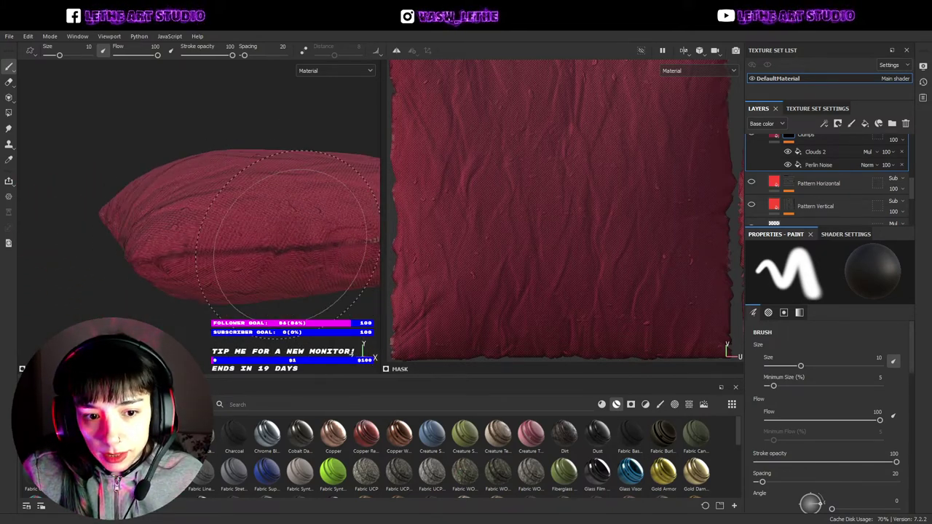
{"action": "scroll", "coordinate": [815, 190], "scroll_direction": "down", "scroll_amount": 1}
{"action": "left_click", "coordinate": [751, 200]}
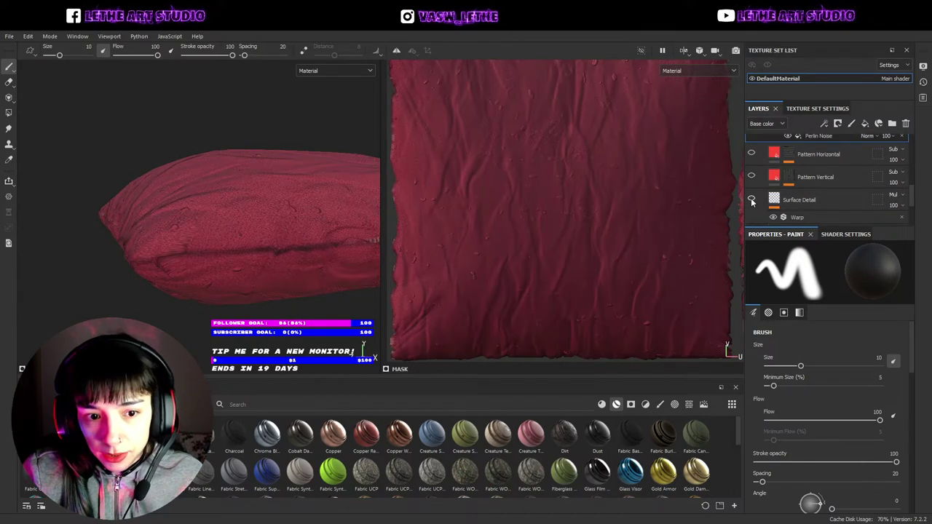
{"action": "scroll", "coordinate": [751, 199], "scroll_direction": "down", "scroll_amount": 1}
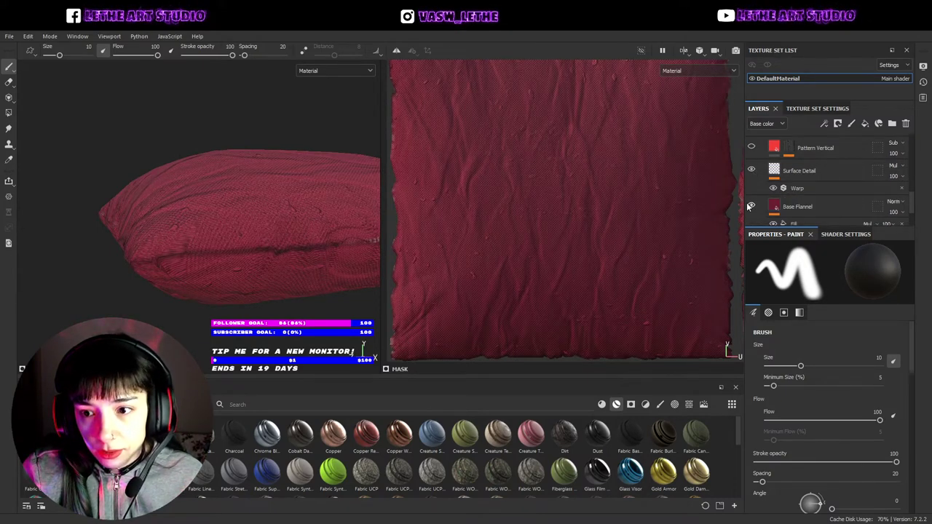
{"action": "left_click", "coordinate": [750, 206]}
{"action": "left_click", "coordinate": [750, 206]}
{"action": "scroll", "coordinate": [750, 207], "scroll_direction": "down", "scroll_amount": 1}
{"action": "scroll", "coordinate": [753, 207], "scroll_direction": "down", "scroll_amount": 1}
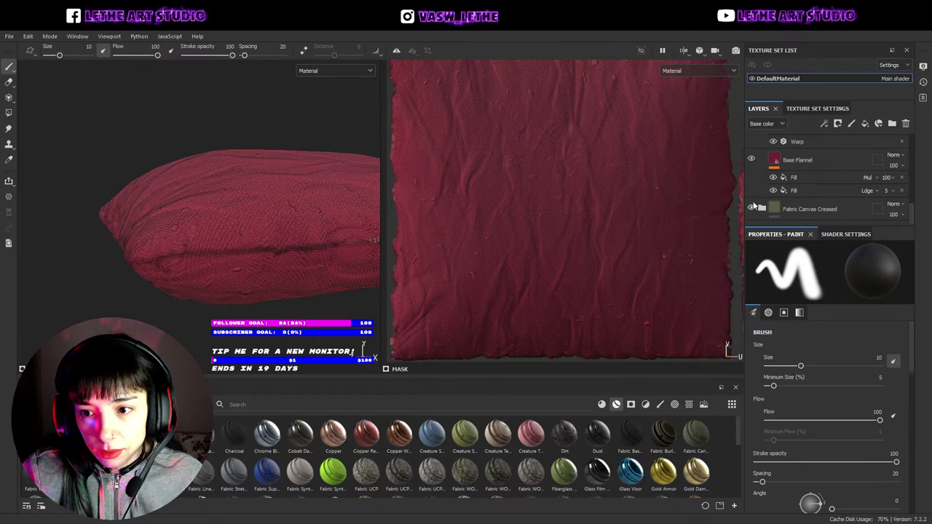
{"action": "left_click", "coordinate": [814, 208]}
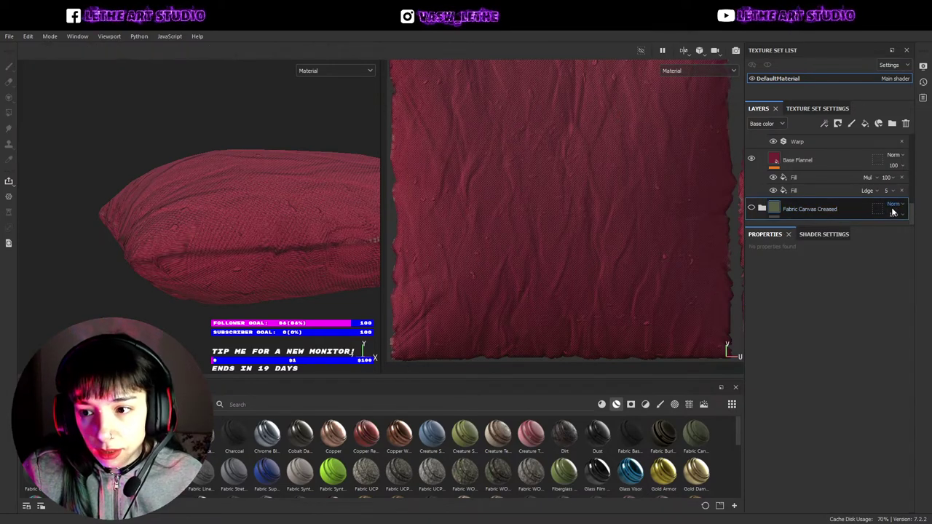
- Toggle Edge Darkening off and back on, then select it to show its red fill settings
{"action": "scroll", "coordinate": [854, 216], "scroll_direction": "up", "scroll_amount": 1}
{"action": "scroll", "coordinate": [852, 217], "scroll_direction": "up", "scroll_amount": 1}
{"action": "scroll", "coordinate": [801, 217], "scroll_direction": "up", "scroll_amount": 1}
{"action": "scroll", "coordinate": [752, 217], "scroll_direction": "up", "scroll_amount": 1}
{"action": "scroll", "coordinate": [752, 211], "scroll_direction": "up", "scroll_amount": 1}
{"action": "scroll", "coordinate": [752, 195], "scroll_direction": "up", "scroll_amount": 1}
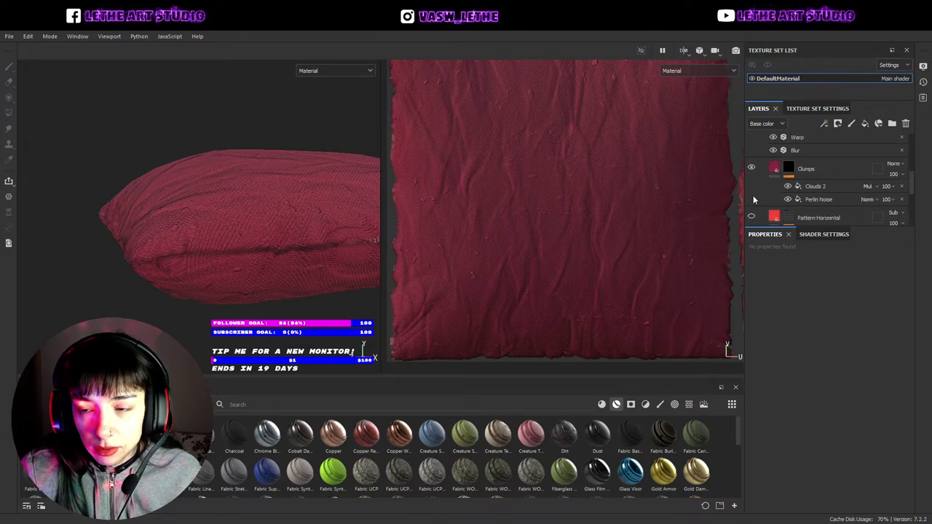
{"action": "scroll", "coordinate": [753, 195], "scroll_direction": "up", "scroll_amount": 2}
{"action": "scroll", "coordinate": [748, 192], "scroll_direction": "up", "scroll_amount": 1}
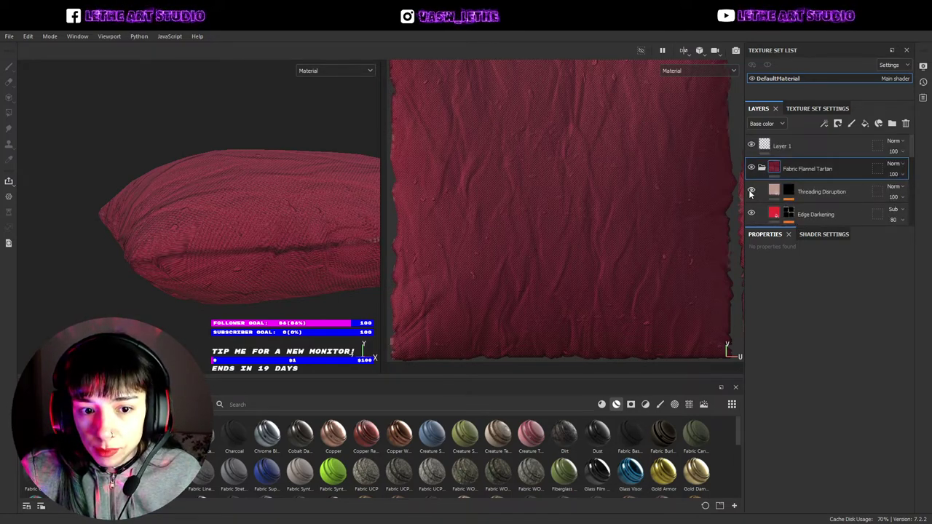
{"action": "left_click", "coordinate": [751, 214]}
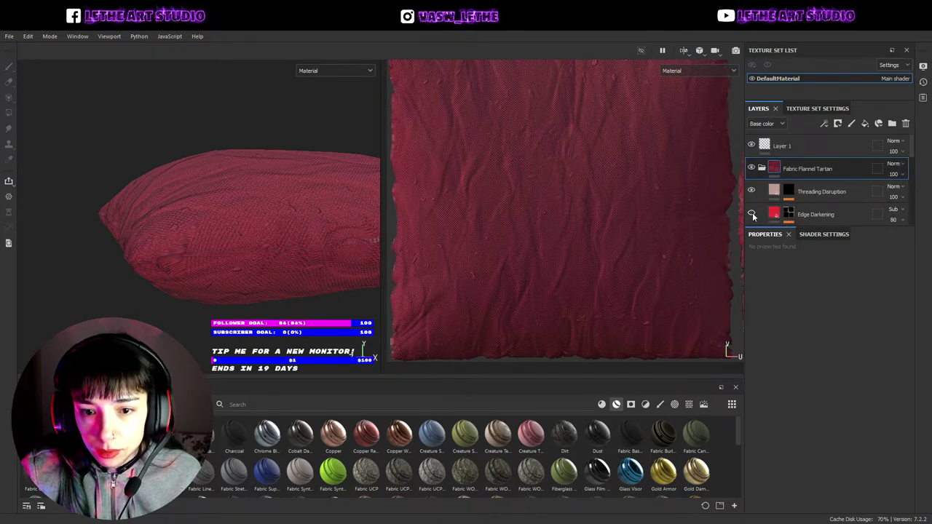
{"action": "left_click", "coordinate": [789, 214]}
{"action": "mouse_move", "coordinate": [253, 210]}
{"action": "left_mouse_down", "text": "alt"}
{"action": "mouse_move", "coordinate": [183, 222]}
{"action": "mouse_move", "coordinate": [258, 247]}
{"action": "left_mouse_up", "text": "alt"}
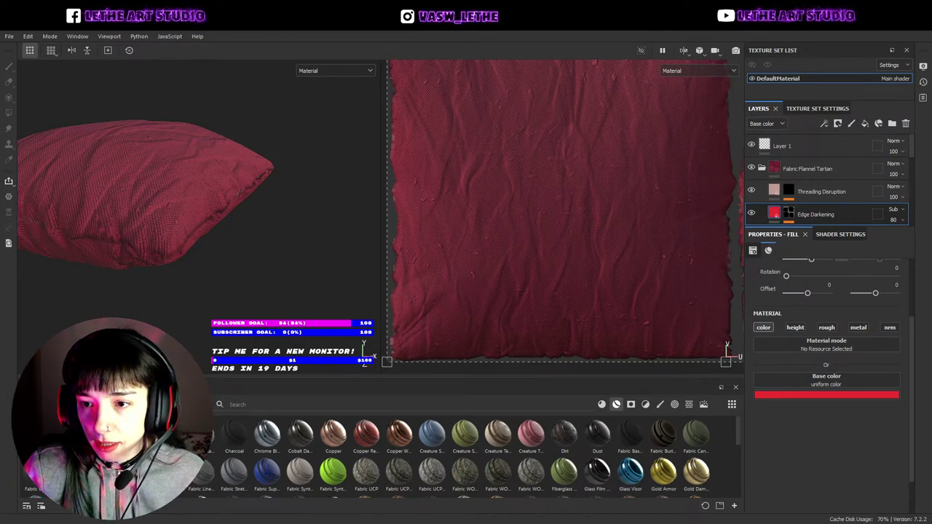
{"action": "left_click_drag", "start_coordinate": [299, 228], "coordinate": [229, 219], "text": "alt"}
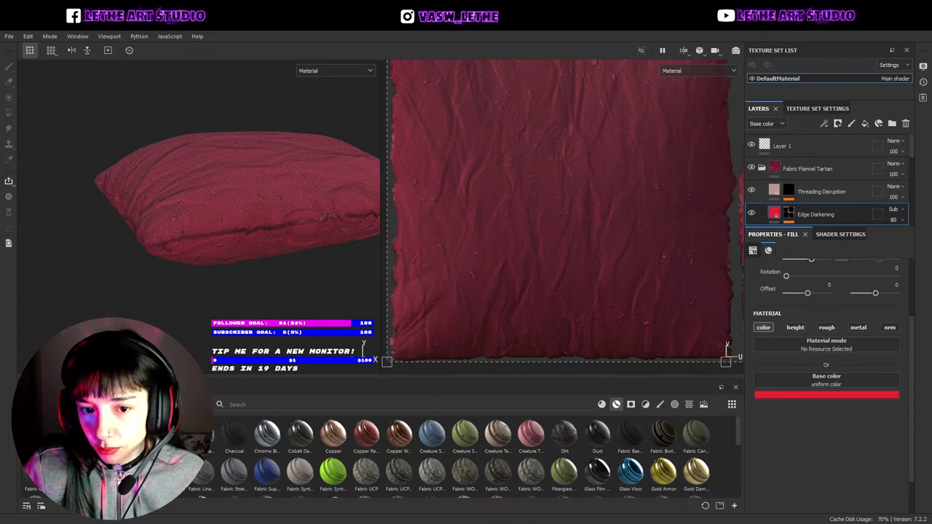
{"action": "scroll", "coordinate": [792, 209], "scroll_direction": "down", "scroll_amount": 3}
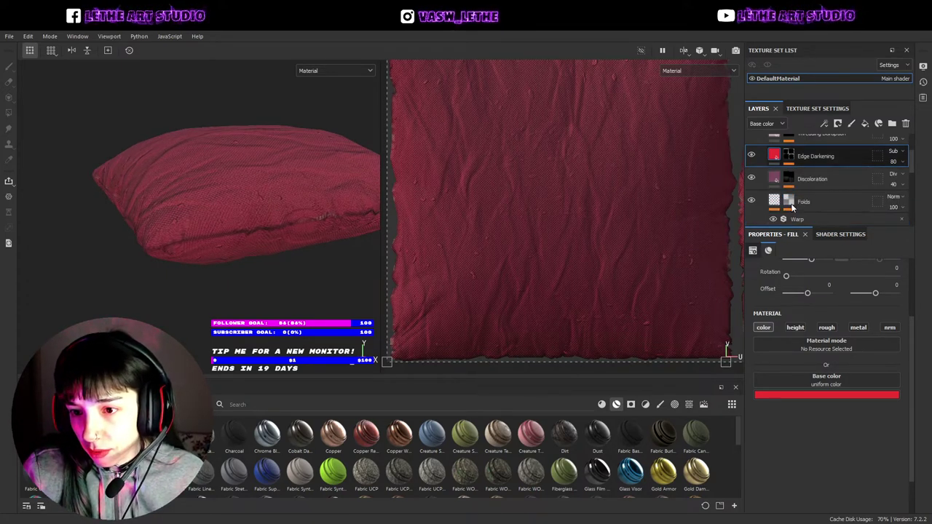
- Set the Edge Darkening UV Border Distance generator to contrast 0.05, balance 0.36, distance 0.04
{"action": "left_click", "coordinate": [788, 155]}
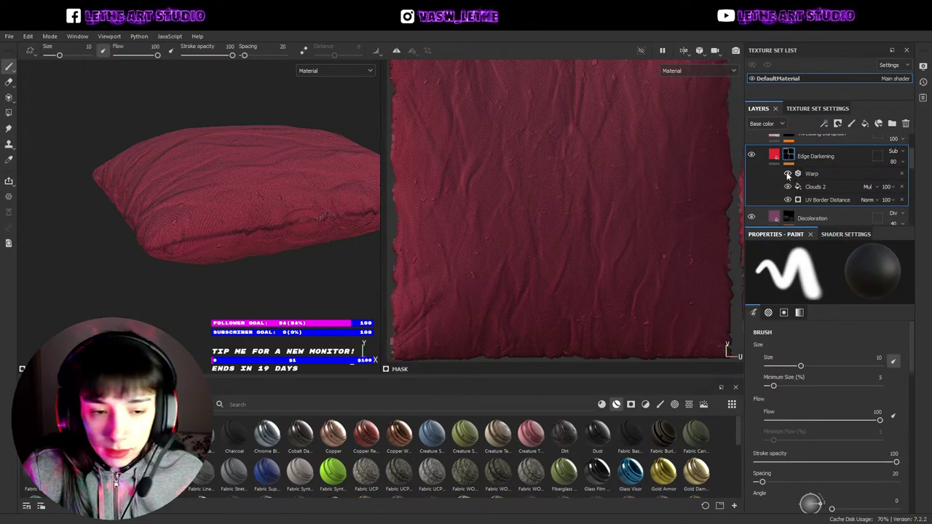
{"action": "left_click", "coordinate": [787, 174]}
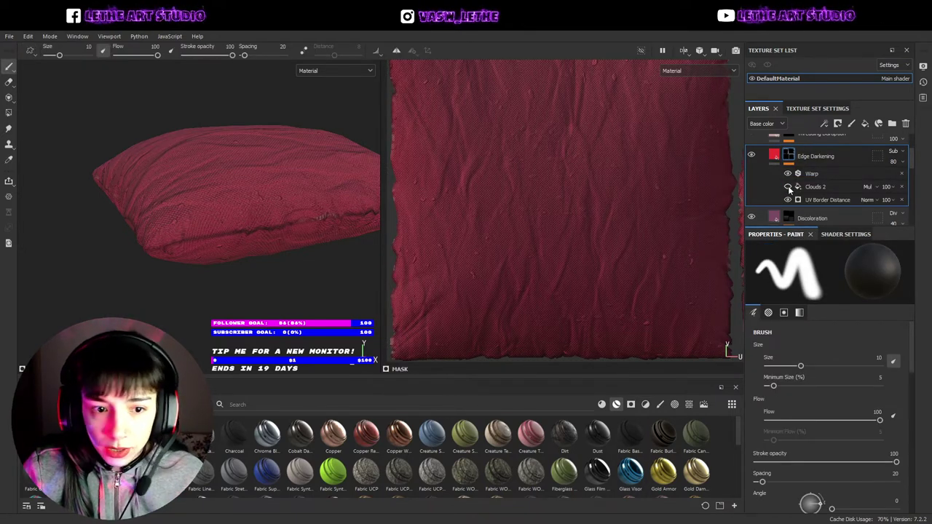
{"action": "left_click", "coordinate": [788, 201]}
{"action": "left_click", "coordinate": [788, 200]}
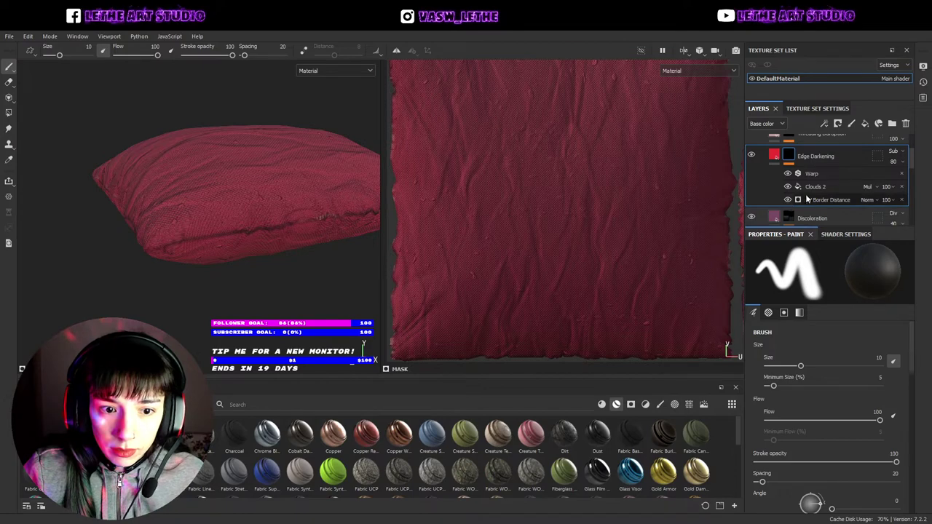
{"action": "left_click", "coordinate": [808, 200]}
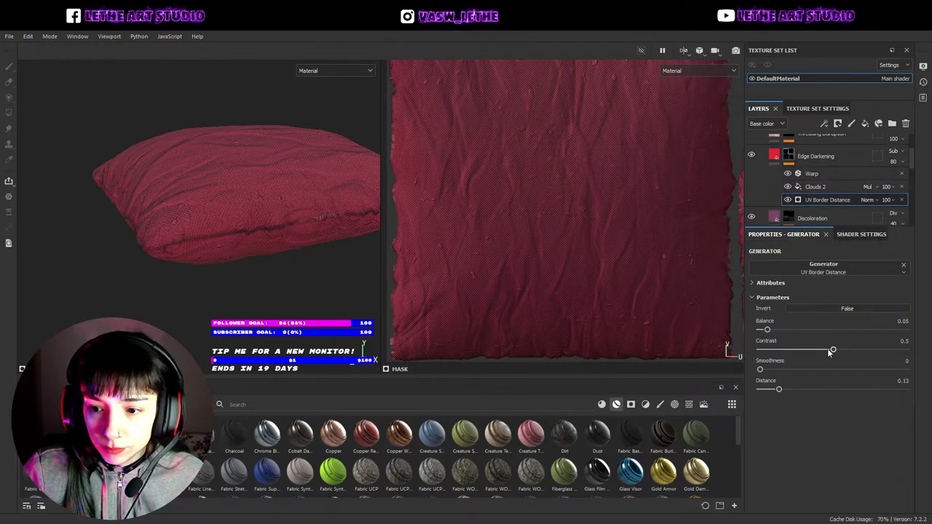
{"action": "left_click_drag", "start_coordinate": [832, 351], "coordinate": [741, 356]}
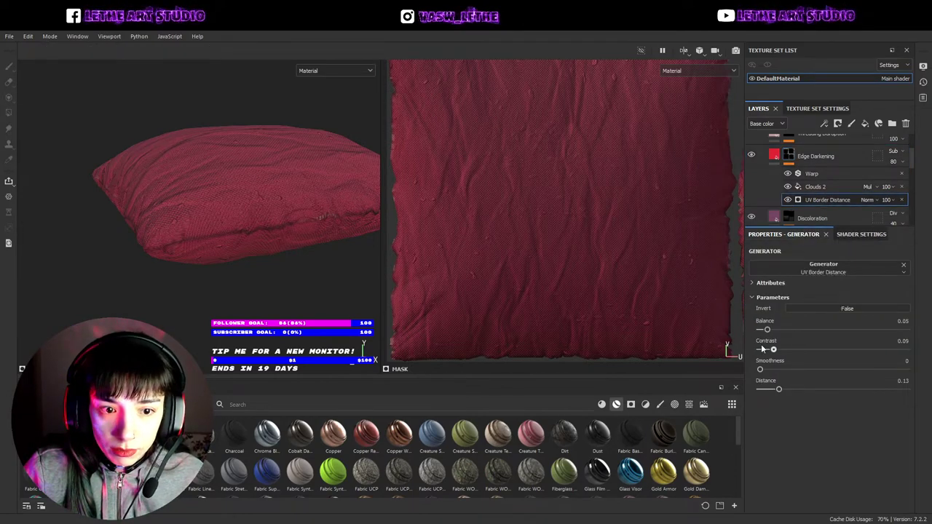
{"action": "mouse_move", "coordinate": [766, 330]}
{"action": "left_mouse_down"}
{"action": "mouse_move", "coordinate": [826, 329]}
{"action": "mouse_move", "coordinate": [806, 329]}
{"action": "mouse_move", "coordinate": [808, 349]}
{"action": "left_mouse_up"}
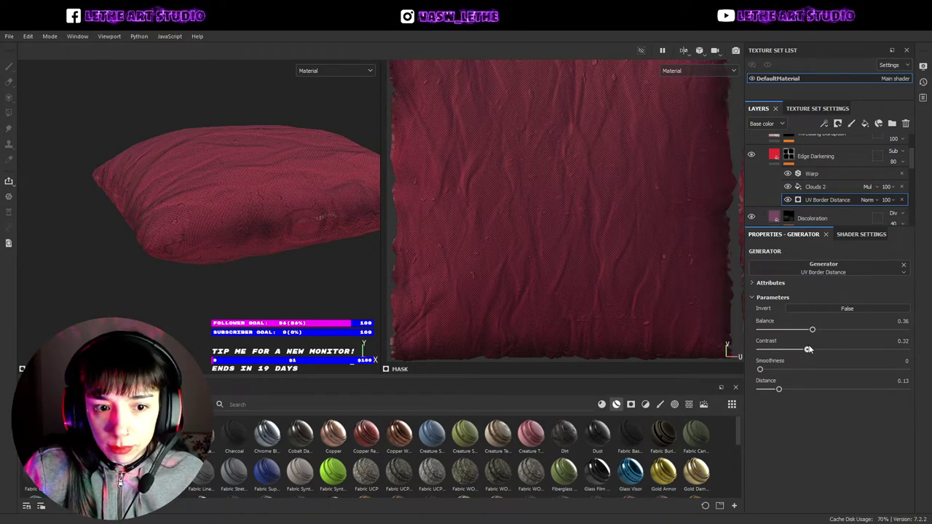
{"action": "mouse_move", "coordinate": [767, 370]}
{"action": "left_mouse_down"}
{"action": "mouse_move", "coordinate": [848, 370]}
{"action": "mouse_move", "coordinate": [712, 368]}
{"action": "left_mouse_up"}
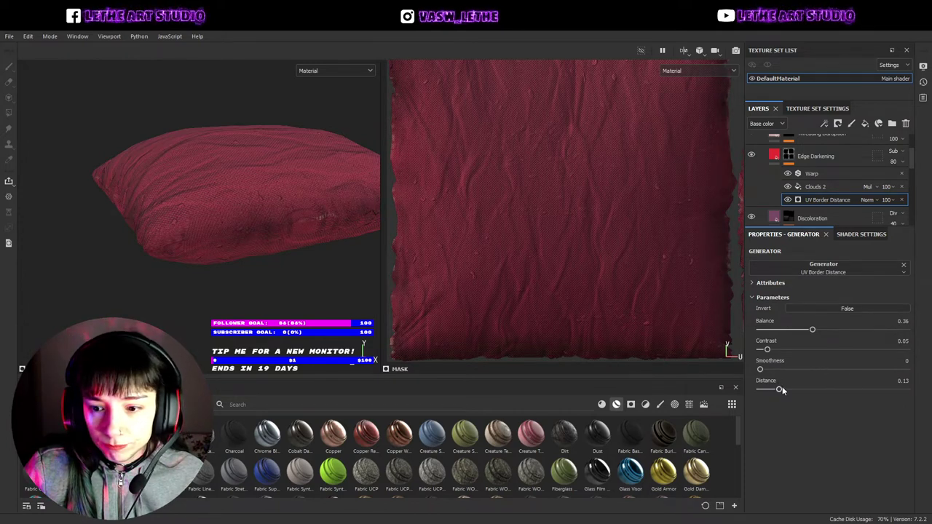
{"action": "left_click_drag", "start_coordinate": [779, 391], "coordinate": [763, 391]}
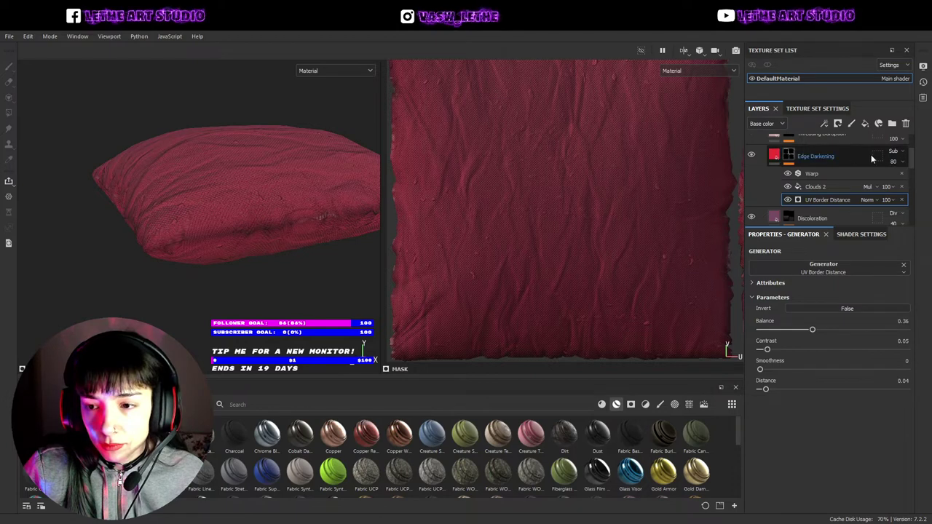
- Lower the Edge Darkening layer opacity to 62 and inspect the pillow from above and the side
{"action": "left_click_drag", "start_coordinate": [900, 185], "coordinate": [910, 183]}
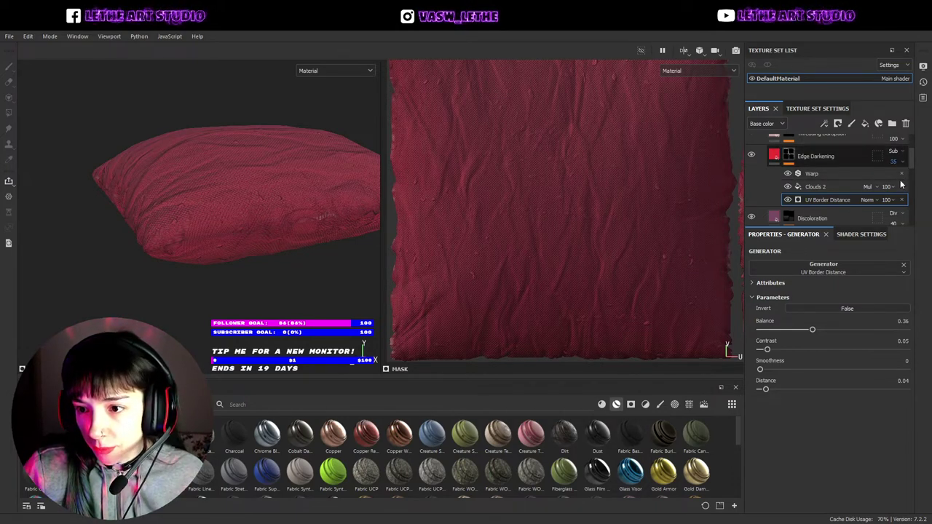
{"action": "mouse_move", "coordinate": [240, 211]}
{"action": "left_mouse_down", "text": "alt"}
{"action": "mouse_move", "coordinate": [262, 218]}
{"action": "mouse_move", "coordinate": [272, 254]}
{"action": "left_mouse_up", "text": "alt"}
{"action": "scroll", "coordinate": [255, 204], "scroll_direction": "up", "scroll_amount": 3}
{"action": "scroll", "coordinate": [283, 247], "scroll_direction": "down", "scroll_amount": 5}
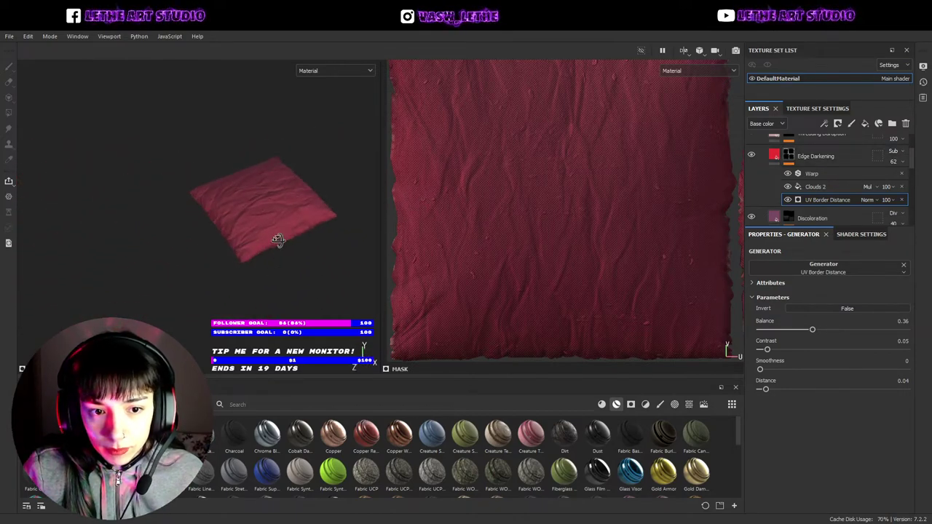
{"action": "scroll", "coordinate": [275, 220], "scroll_direction": "up", "scroll_amount": 2}
{"action": "scroll", "coordinate": [269, 220], "scroll_direction": "up", "scroll_amount": 2}
{"action": "scroll", "coordinate": [280, 254], "scroll_direction": "up", "scroll_amount": 3}
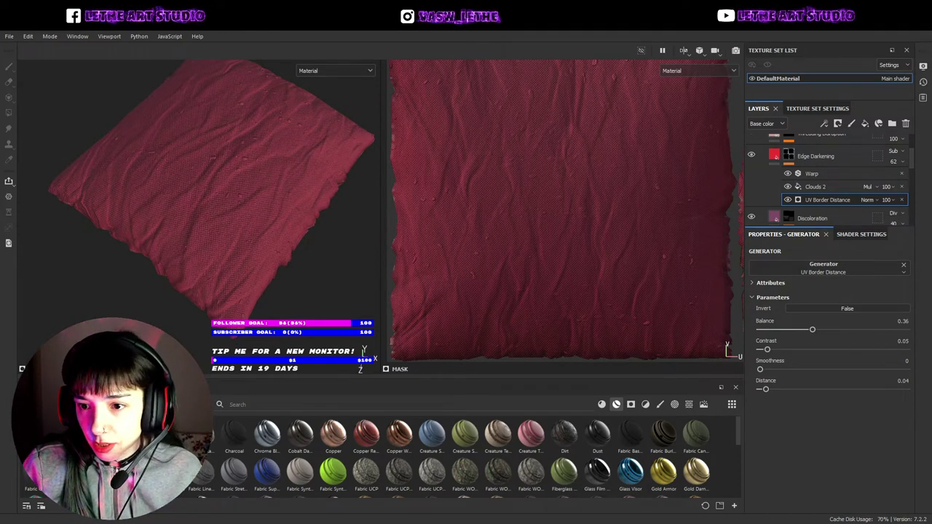
{"action": "mouse_move", "coordinate": [287, 260]}
{"action": "left_mouse_down", "text": "alt"}
{"action": "mouse_move", "coordinate": [246, 191]}
{"action": "mouse_move", "coordinate": [274, 217]}
{"action": "left_mouse_up", "text": "alt"}
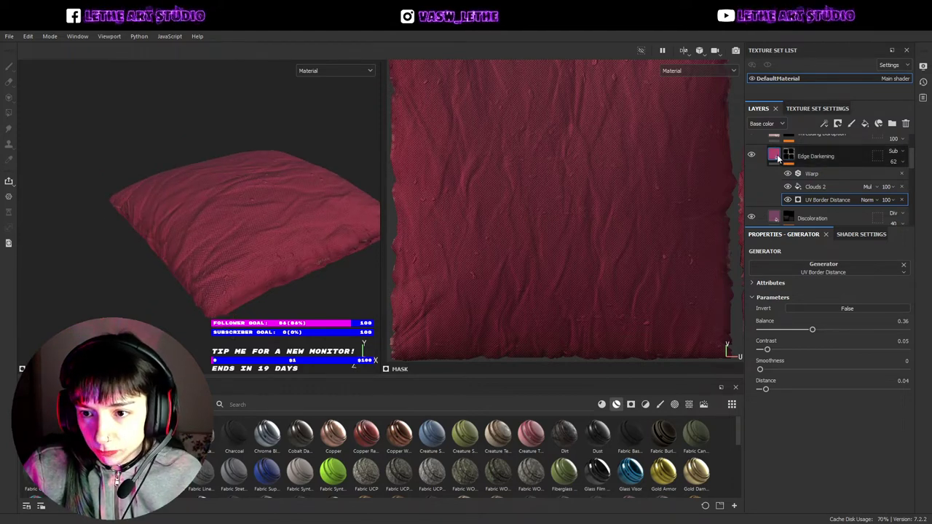
{"action": "scroll", "coordinate": [778, 158], "scroll_direction": "down", "scroll_amount": 2}
{"action": "scroll", "coordinate": [776, 171], "scroll_direction": "down", "scroll_amount": 2}
{"action": "scroll", "coordinate": [774, 182], "scroll_direction": "down", "scroll_amount": 2}
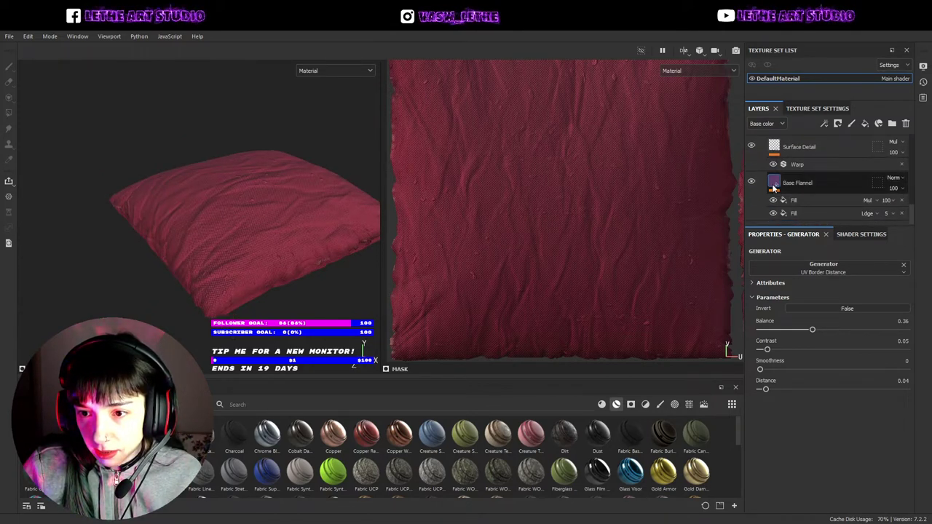
- Change the Base Flannel fill base colour from red to teal
{"action": "left_click", "coordinate": [774, 186]}
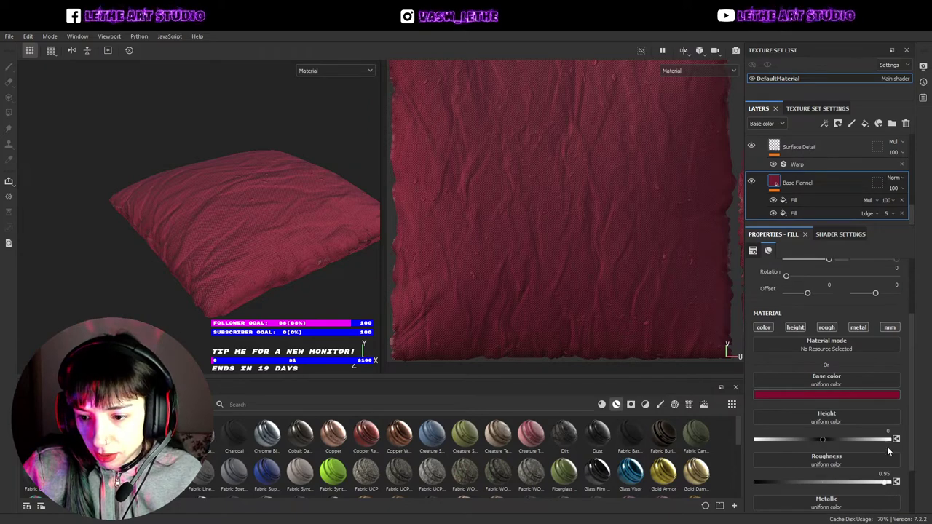
{"action": "key", "text": "ctrl+z"}
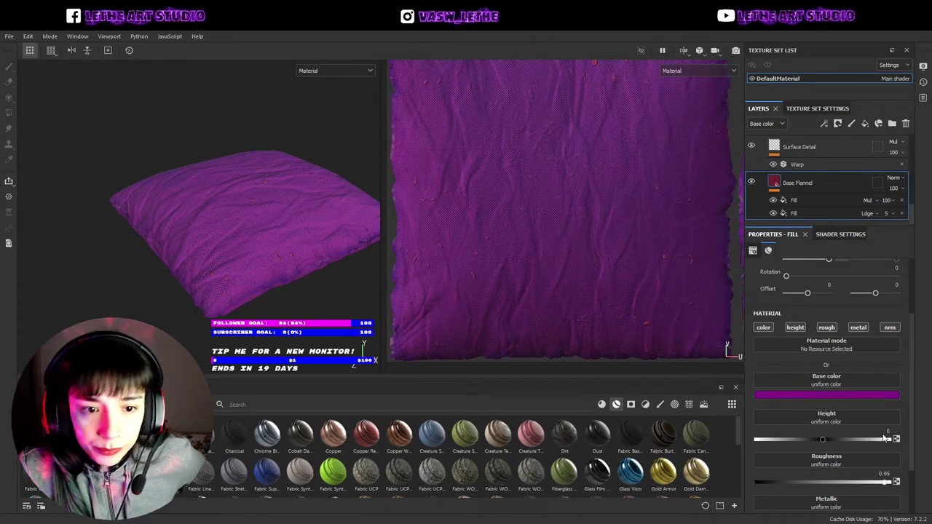
{"action": "key", "text": "ctrl+z"}
{"action": "key", "text": "ctrl+z"}
{"action": "key", "text": "ctrl+z"}
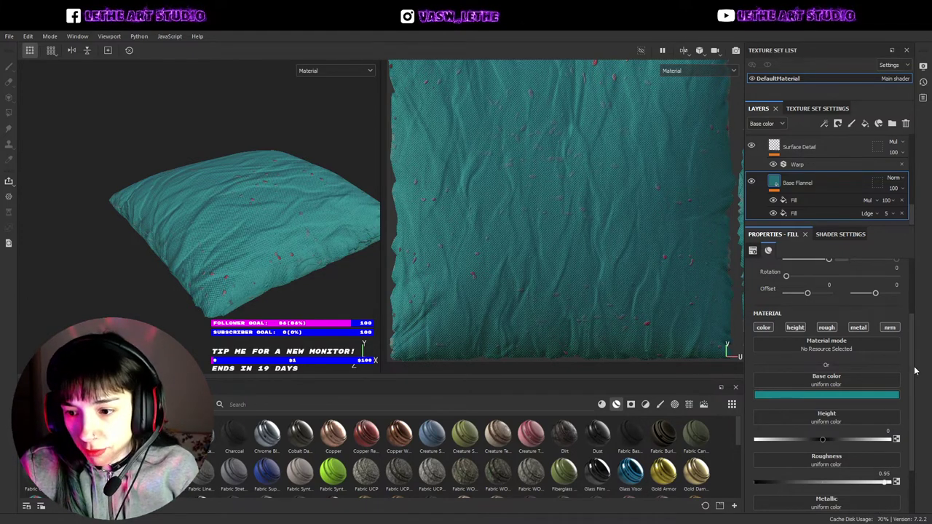
{"action": "scroll", "coordinate": [913, 370], "scroll_direction": "down", "scroll_amount": 1}
{"action": "scroll", "coordinate": [797, 183], "scroll_direction": "up", "scroll_amount": 2}
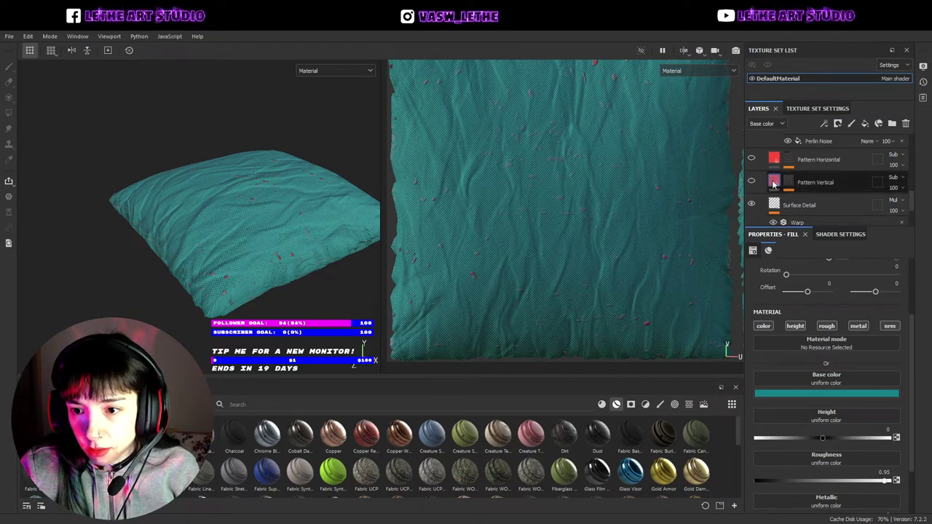
- Select both pattern stripe layers, then move to the Clumps layer's fill colour settings
{"action": "left_click", "coordinate": [774, 187]}
{"action": "left_click", "coordinate": [834, 164], "text": "ctrl"}
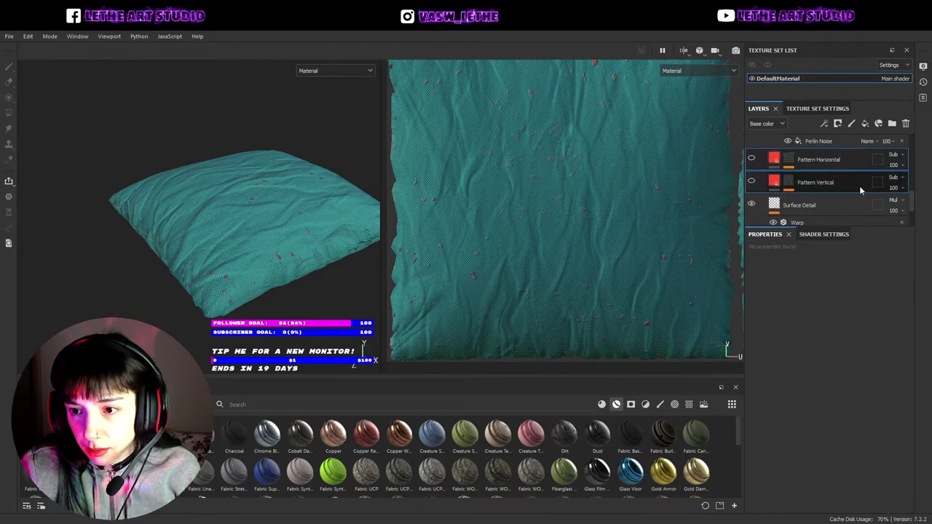
{"action": "left_click", "coordinate": [887, 215]}
{"action": "scroll", "coordinate": [823, 182], "scroll_direction": "up", "scroll_amount": 2}
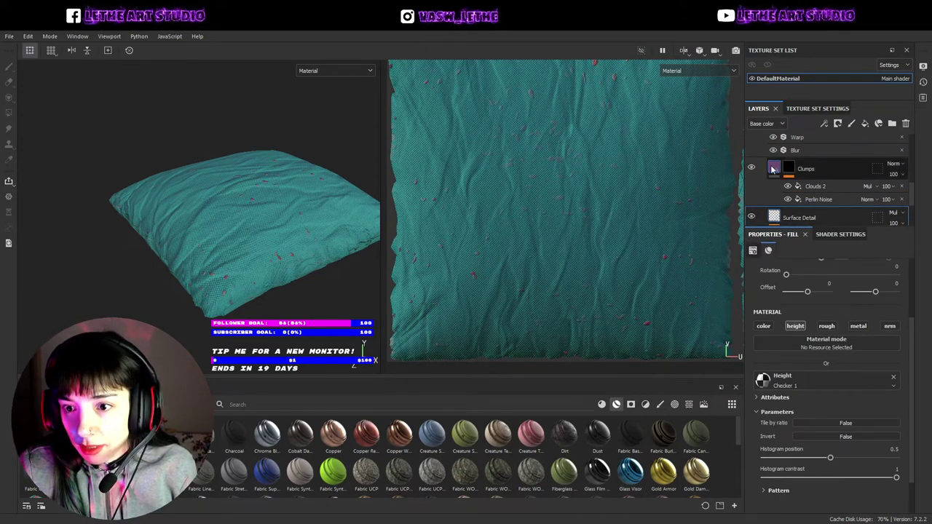
{"action": "left_click", "coordinate": [770, 170]}
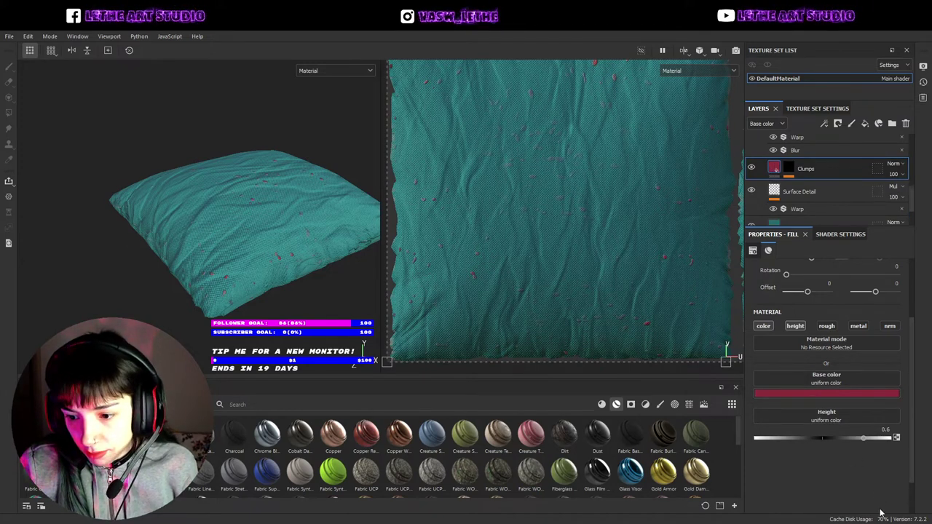
- Make the Clumps fill teal and shift Discoloration's base colour from pink to muted teal
{"action": "key", "text": "ctrl+z"}
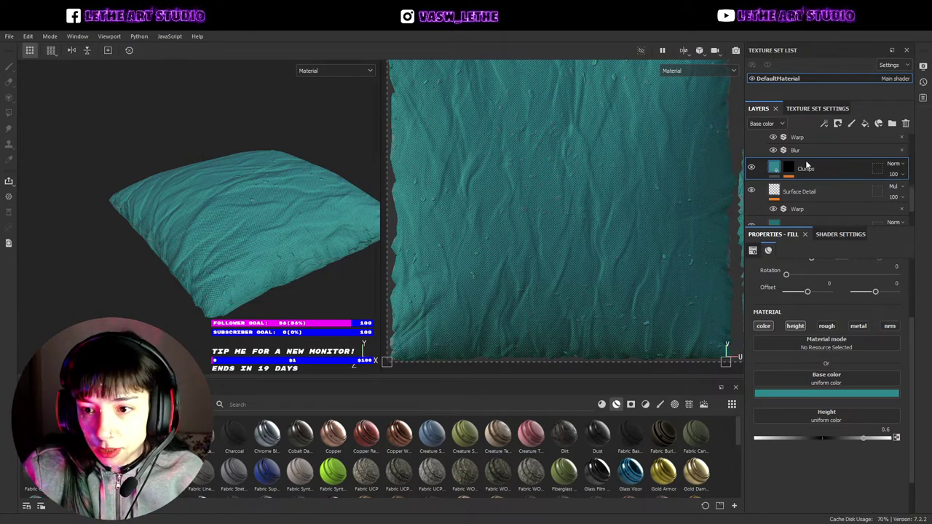
{"action": "scroll", "coordinate": [913, 213], "scroll_direction": "down", "scroll_amount": 1}
{"action": "scroll", "coordinate": [901, 204], "scroll_direction": "up", "scroll_amount": 3}
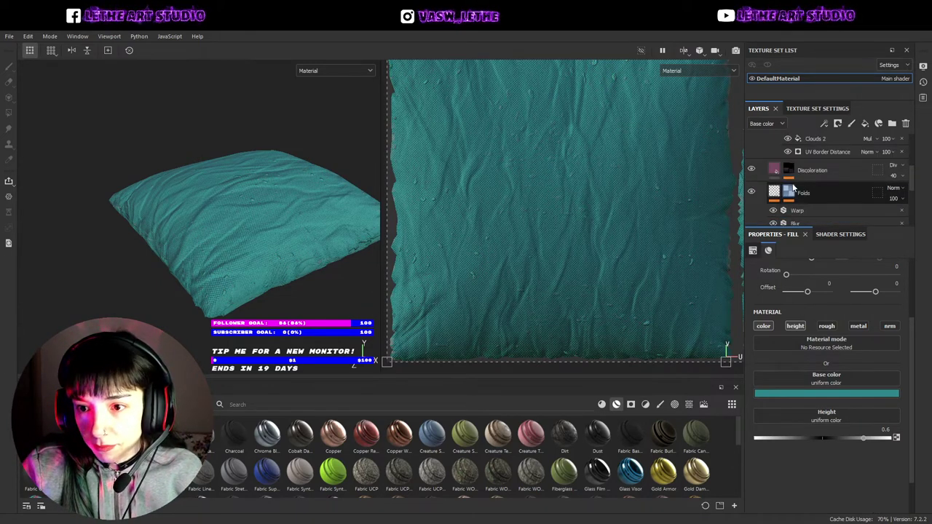
{"action": "left_click", "coordinate": [812, 199]}
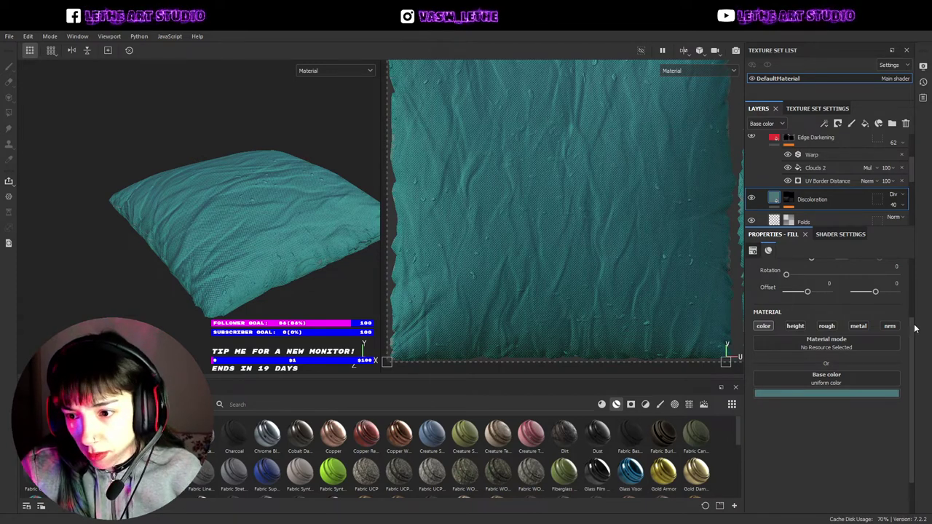
{"action": "scroll", "coordinate": [911, 332], "scroll_direction": "up", "scroll_amount": 4}
- Set the Edge Darkening base colour to a bright cyan-teal
{"action": "scroll", "coordinate": [786, 193], "scroll_direction": "up", "scroll_amount": 2}
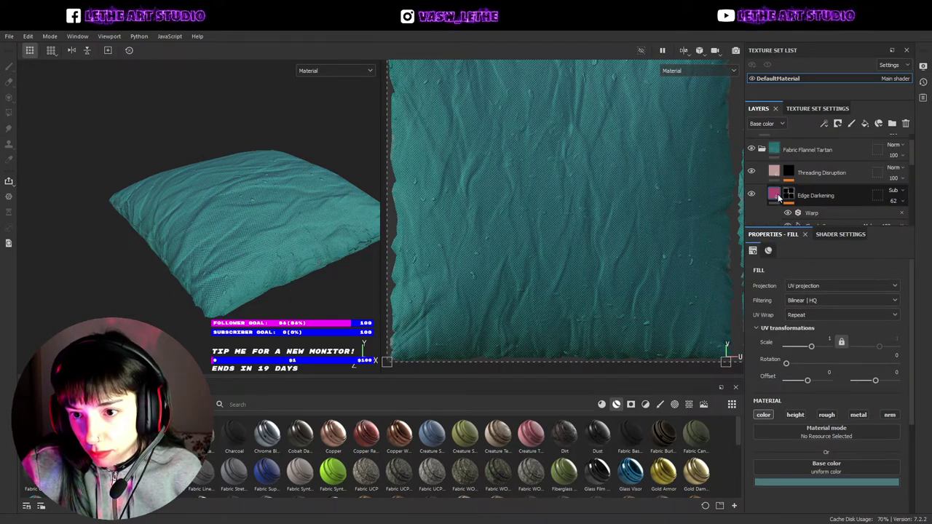
{"action": "left_click", "coordinate": [777, 197]}
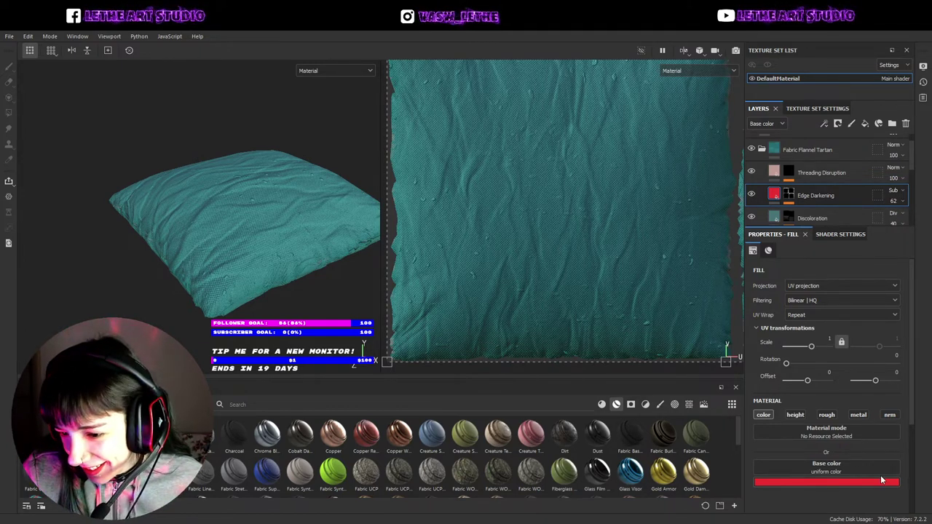
{"action": "key", "text": "ctrl+v"}
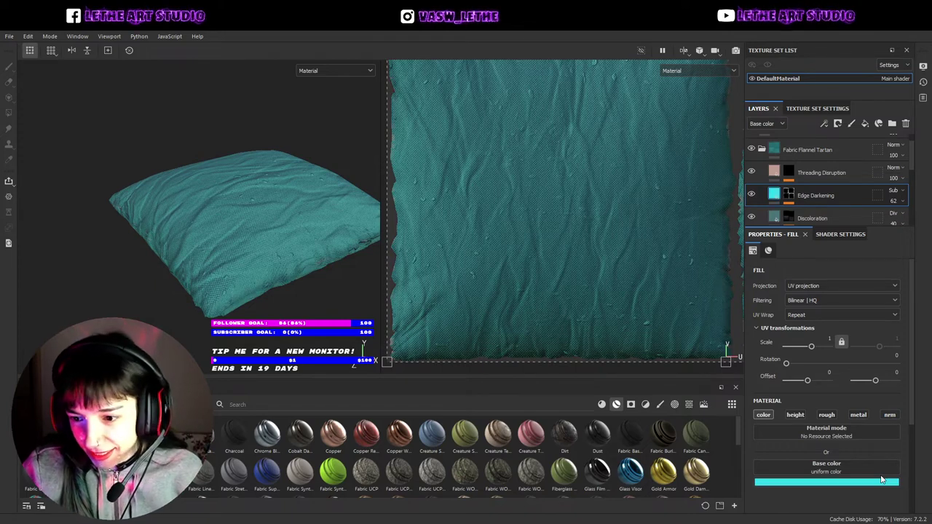
- Collapse the Fabric Flannel Tartan folder and orbit to inspect the teal pillow closely
{"action": "scroll", "coordinate": [823, 182], "scroll_direction": "up", "scroll_amount": 2}
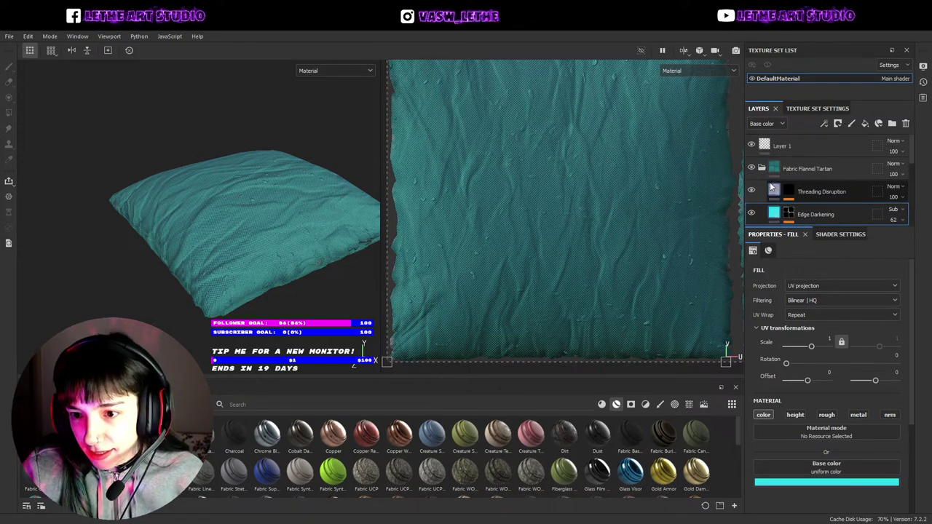
{"action": "left_click", "coordinate": [762, 169]}
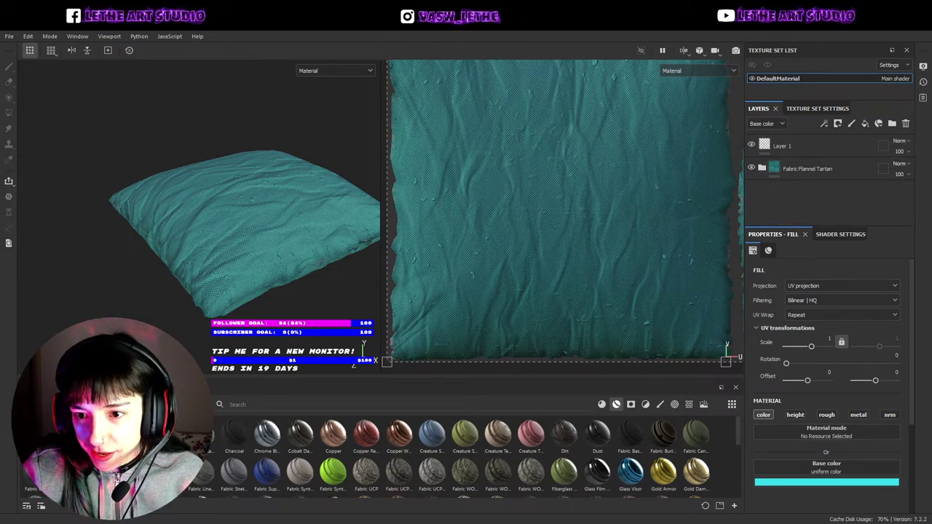
{"action": "mouse_move", "coordinate": [161, 260]}
{"action": "left_mouse_down", "text": "alt"}
{"action": "mouse_move", "coordinate": [203, 258]}
{"action": "mouse_move", "coordinate": [204, 227]}
{"action": "mouse_move", "coordinate": [236, 251]}
{"action": "left_mouse_up", "text": "alt"}
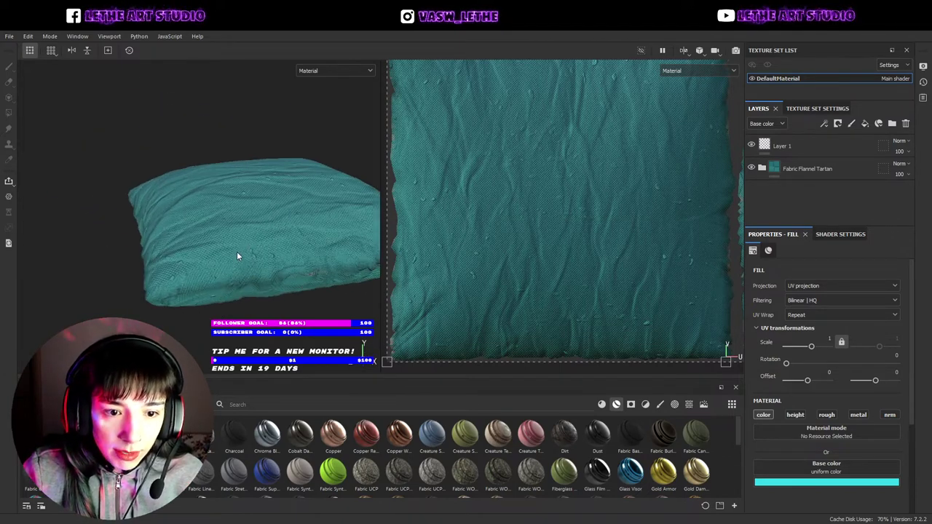
{"action": "scroll", "coordinate": [233, 233], "scroll_direction": "up", "scroll_amount": 2}
{"action": "scroll", "coordinate": [230, 217], "scroll_direction": "up", "scroll_amount": 2}
{"action": "scroll", "coordinate": [231, 212], "scroll_direction": "up", "scroll_amount": 2}
{"action": "mouse_move", "coordinate": [231, 212]}
{"action": "left_mouse_down", "text": "alt"}
{"action": "mouse_move", "coordinate": [258, 181]}
{"action": "mouse_move", "coordinate": [298, 174]}
{"action": "mouse_move", "coordinate": [183, 254]}
{"action": "mouse_move", "coordinate": [268, 235]}
{"action": "mouse_move", "coordinate": [311, 187]}
{"action": "mouse_move", "coordinate": [169, 265]}
{"action": "left_mouse_up", "text": "alt"}
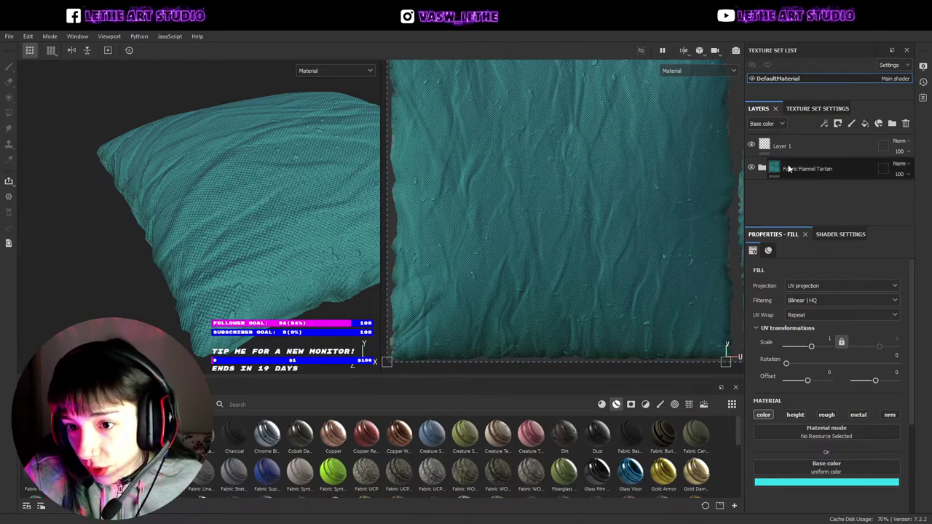
- Expand the Fabric Flannel Tartan folder and toggle the Discoloration and Folds layers to compare
{"action": "left_click", "coordinate": [774, 169]}
{"action": "left_click", "coordinate": [762, 168]}
{"action": "scroll", "coordinate": [786, 193], "scroll_direction": "down", "scroll_amount": 2}
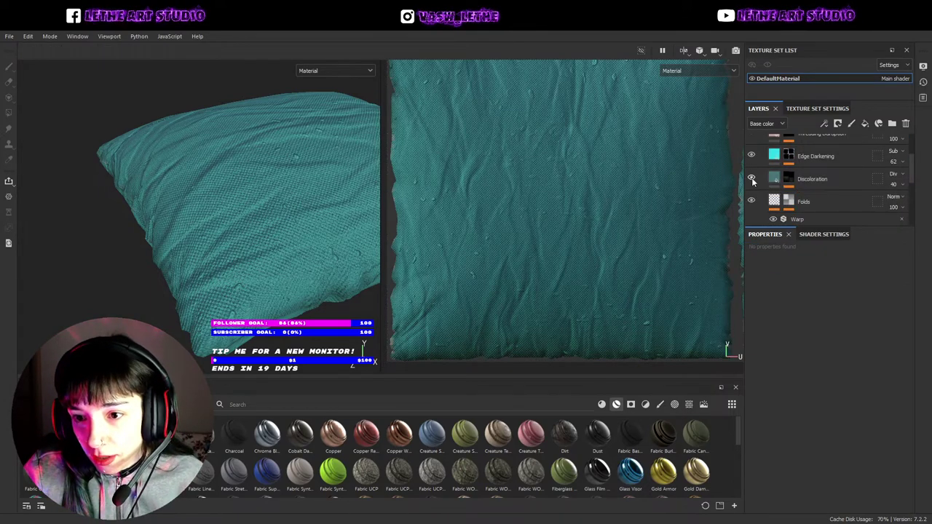
{"action": "left_click", "coordinate": [751, 178]}
{"action": "left_click", "coordinate": [751, 178]}
{"action": "left_click", "coordinate": [753, 202]}
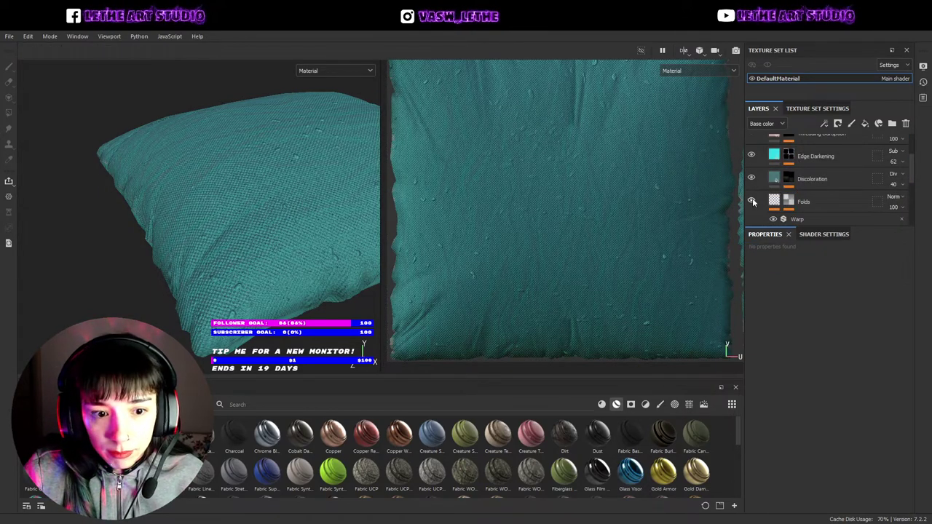
{"action": "left_click", "coordinate": [753, 201]}
- Raise the Folds mask Position generator's Global Blur to about 0.95, then show the Warp filter
{"action": "left_click", "coordinate": [816, 202]}
{"action": "scroll", "coordinate": [829, 203], "scroll_direction": "down", "scroll_amount": 1}
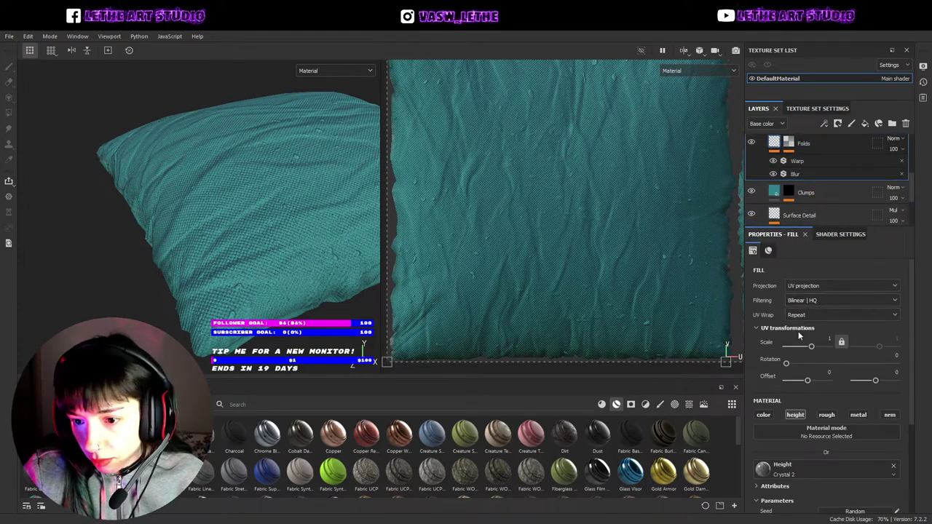
{"action": "scroll", "coordinate": [788, 390], "scroll_direction": "down", "scroll_amount": 2}
{"action": "scroll", "coordinate": [801, 347], "scroll_direction": "up", "scroll_amount": 1}
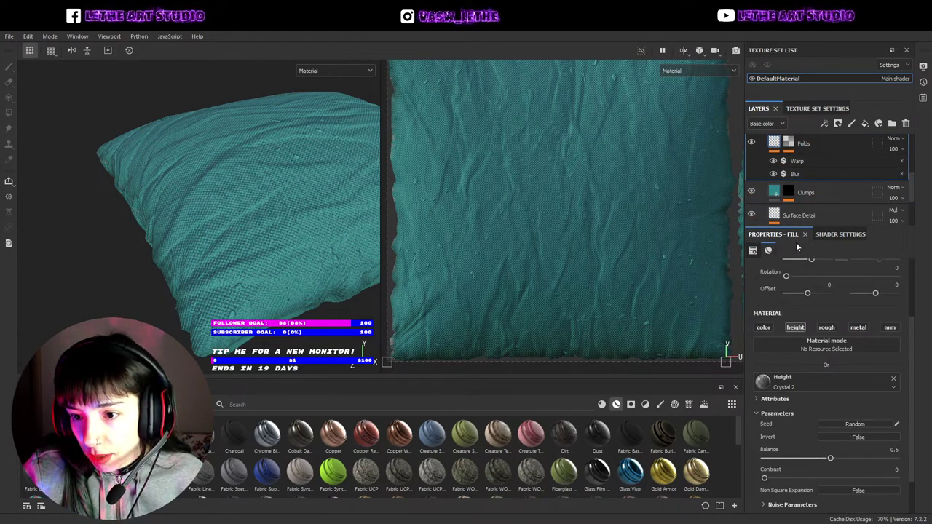
{"action": "left_click", "coordinate": [801, 192]}
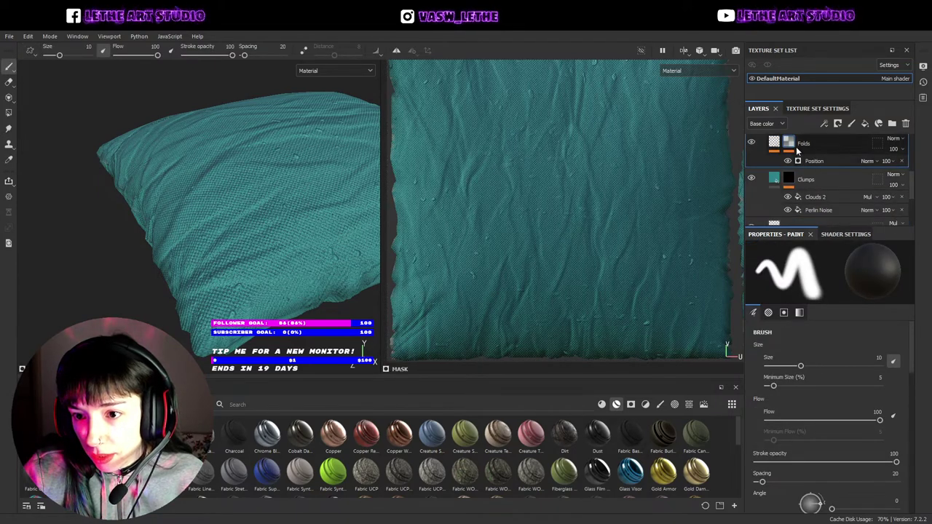
{"action": "left_click", "coordinate": [807, 159]}
{"action": "left_click", "coordinate": [787, 160]}
{"action": "left_click", "coordinate": [787, 161]}
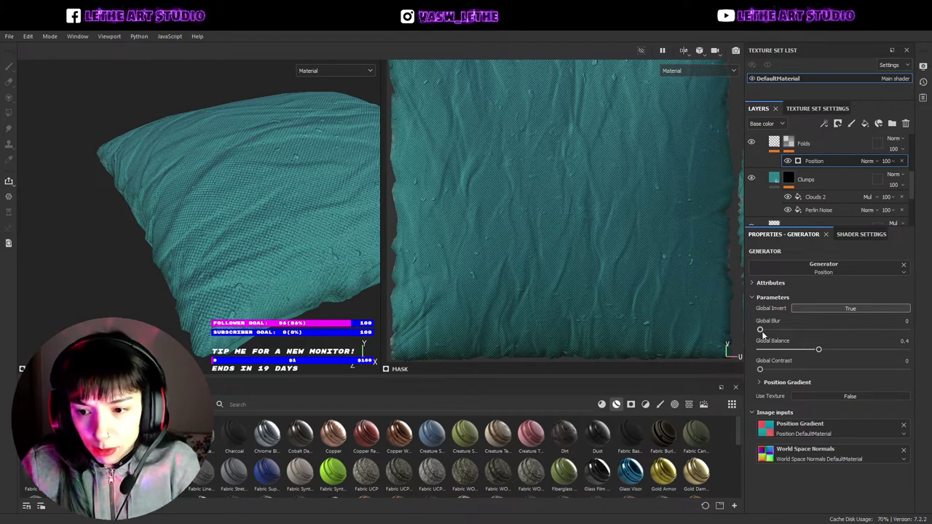
{"action": "left_click_drag", "start_coordinate": [760, 329], "coordinate": [789, 333]}
{"action": "left_click", "coordinate": [774, 143]}
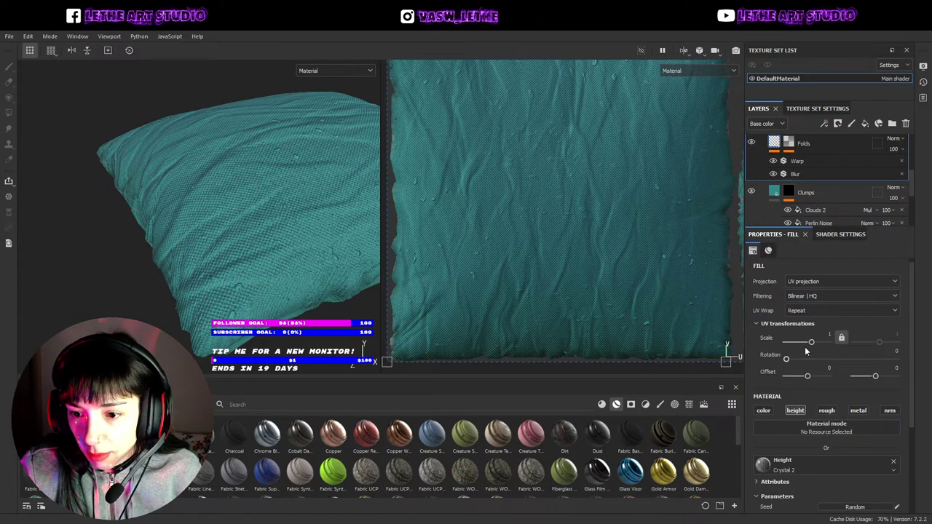
{"action": "left_click", "coordinate": [800, 164]}
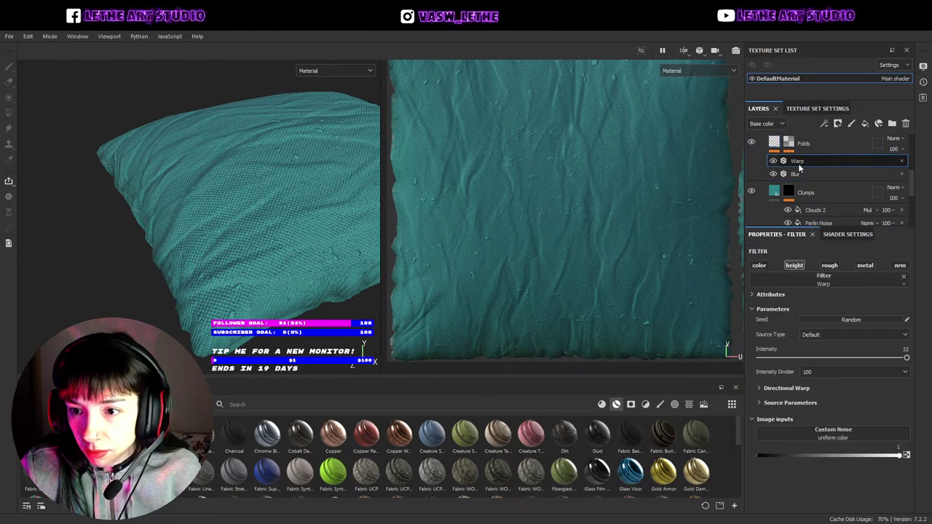
- Toggle the Folds Warp filter to compare, then bring up the Blur filter's settings
{"action": "left_click", "coordinate": [772, 162]}
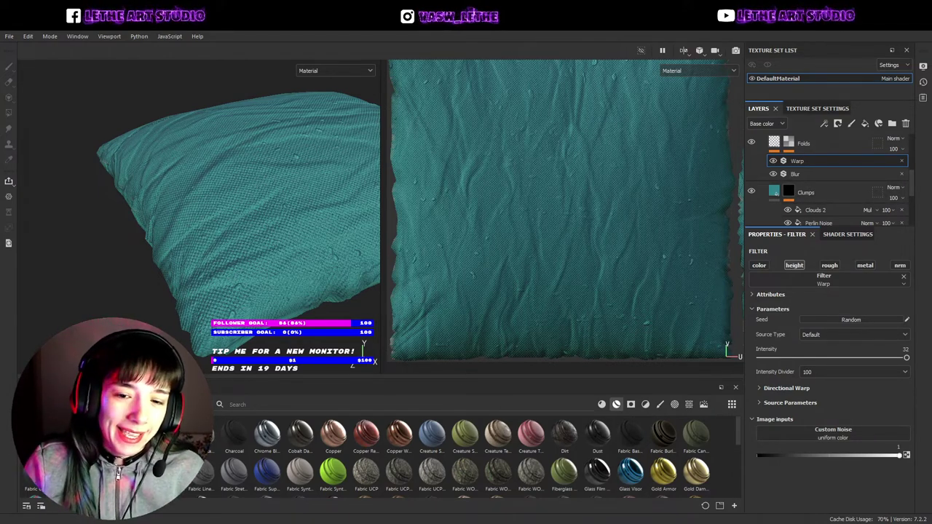
{"action": "left_click", "coordinate": [795, 175]}
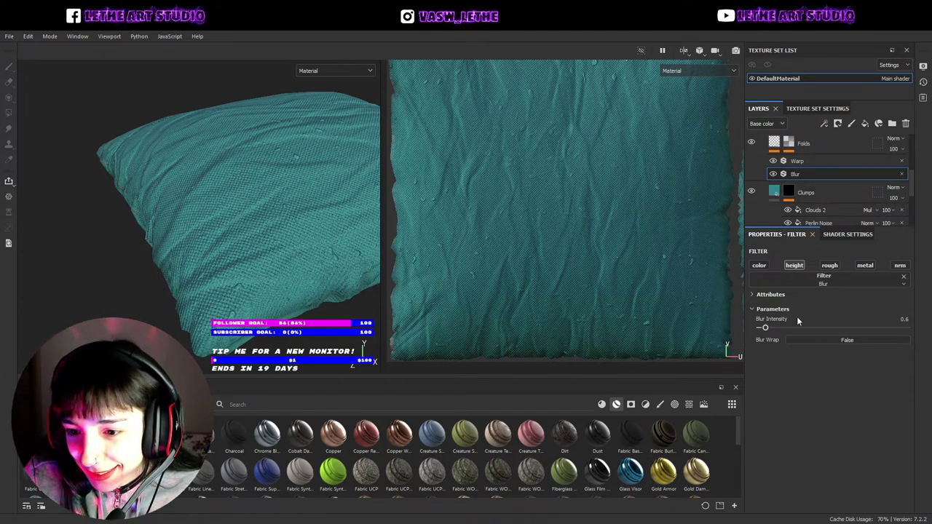
- Try Folds Blur Intensity values down to about 0.95 and orbit the pillow to inspect
{"action": "left_click_drag", "start_coordinate": [773, 332], "coordinate": [778, 329]}
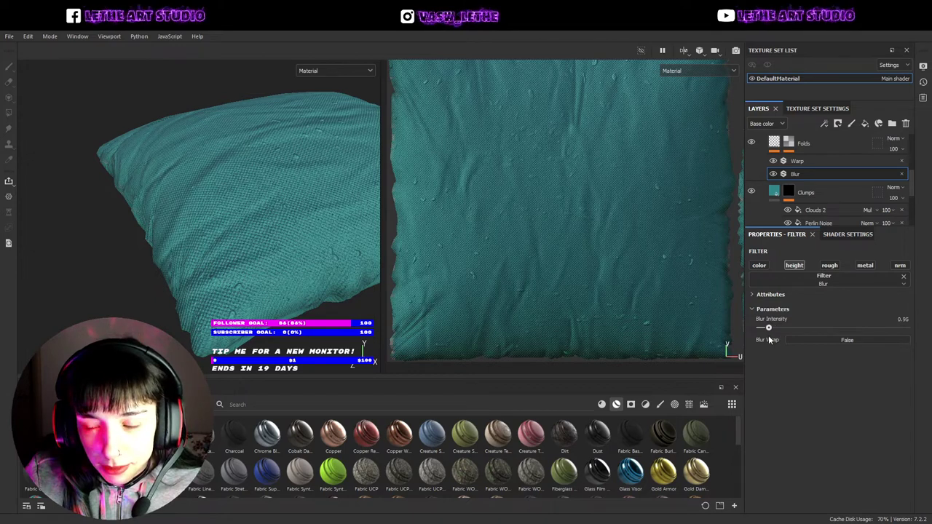
{"action": "mouse_move", "coordinate": [778, 331]}
{"action": "left_mouse_down"}
{"action": "mouse_move", "coordinate": [773, 338]}
{"action": "mouse_move", "coordinate": [832, 327]}
{"action": "mouse_move", "coordinate": [759, 327]}
{"action": "mouse_move", "coordinate": [777, 328]}
{"action": "left_mouse_up"}
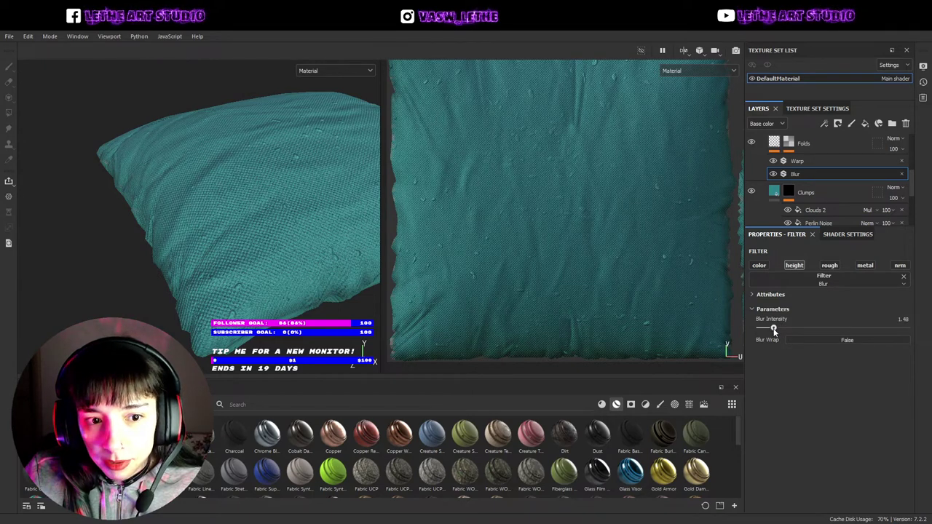
{"action": "left_click_drag", "start_coordinate": [771, 332], "coordinate": [769, 335]}
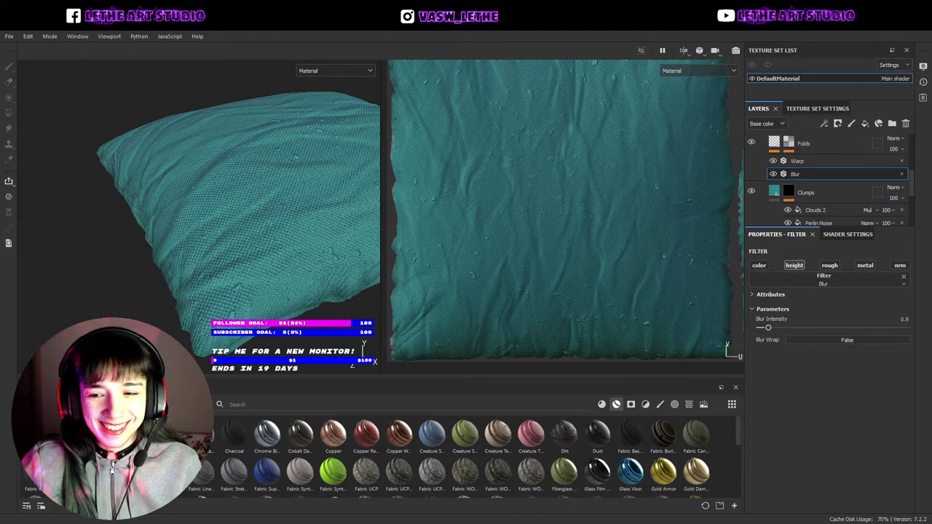
{"action": "left_click_drag", "start_coordinate": [178, 285], "coordinate": [228, 270], "text": "alt"}
{"action": "scroll", "coordinate": [230, 270], "scroll_direction": "up", "scroll_amount": 2}
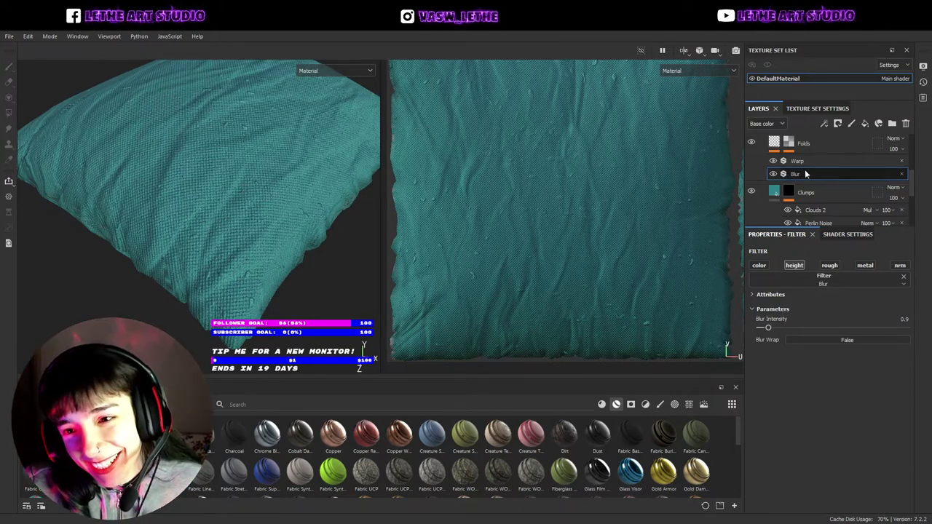
{"action": "mouse_move", "coordinate": [258, 183]}
{"action": "left_mouse_down", "text": "alt"}
{"action": "mouse_move", "coordinate": [222, 231]}
{"action": "mouse_move", "coordinate": [237, 204]}
{"action": "left_mouse_up", "text": "alt"}
{"action": "scroll", "coordinate": [247, 215], "scroll_direction": "down", "scroll_amount": 3}
{"action": "scroll", "coordinate": [208, 217], "scroll_direction": "down", "scroll_amount": 2}
{"action": "scroll", "coordinate": [238, 198], "scroll_direction": "up", "scroll_amount": 2}
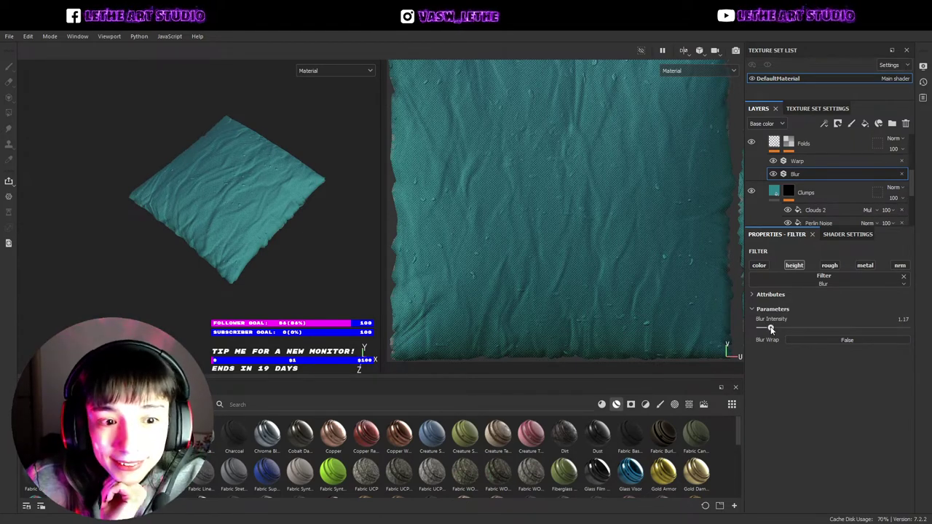
- Settle the Folds Blur Intensity at 1.17 and test a lower Folds layer opacity
{"action": "left_click_drag", "start_coordinate": [768, 329], "coordinate": [776, 329]}
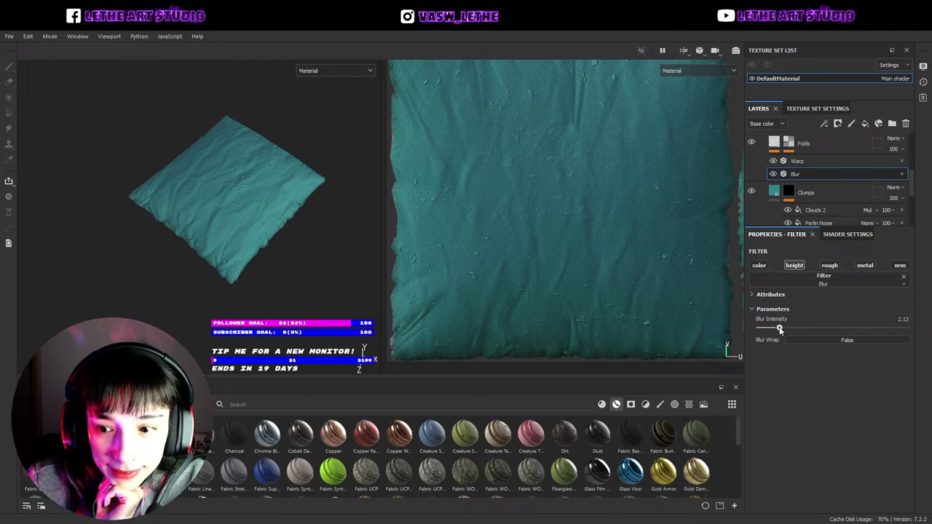
{"action": "left_click_drag", "start_coordinate": [779, 329], "coordinate": [770, 332]}
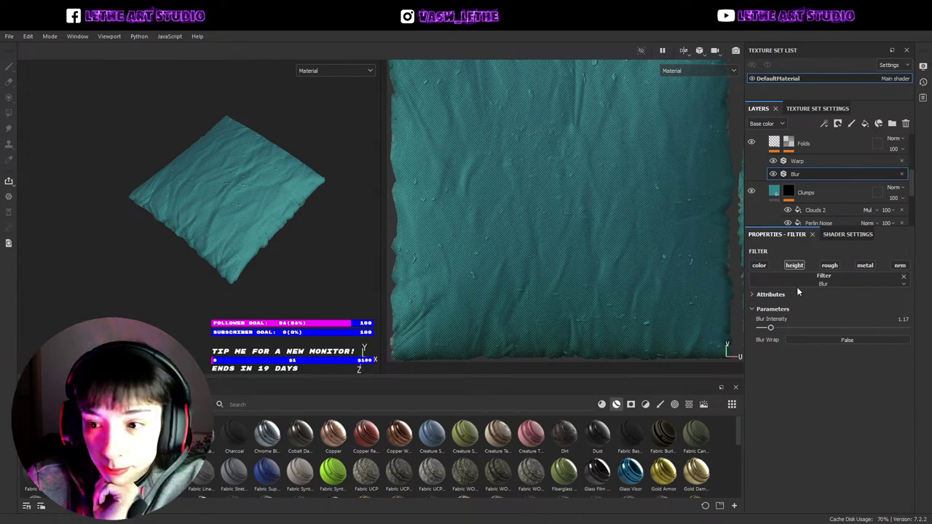
{"action": "left_click_drag", "start_coordinate": [890, 152], "coordinate": [892, 172]}
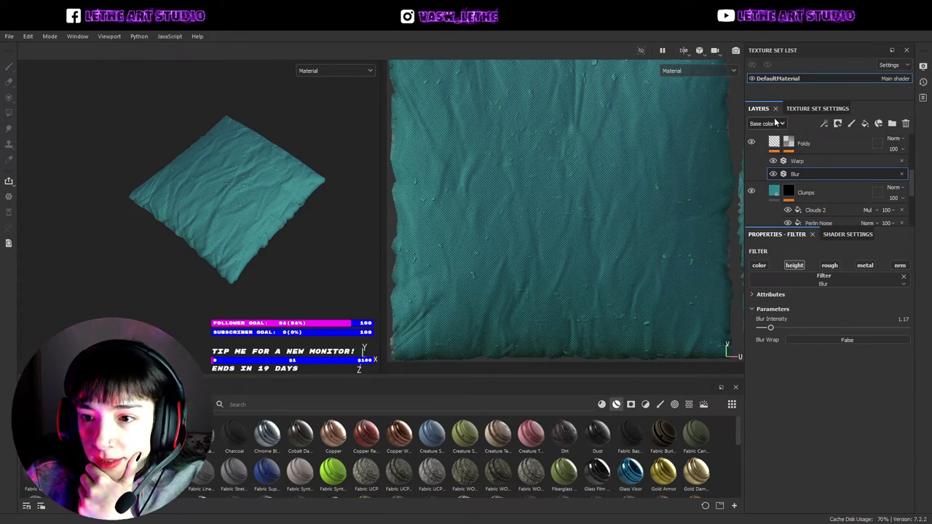
- Show the Height channel and set the Folds layer opacity to 55, then 60, checking the pillow
{"action": "left_click", "coordinate": [763, 145]}
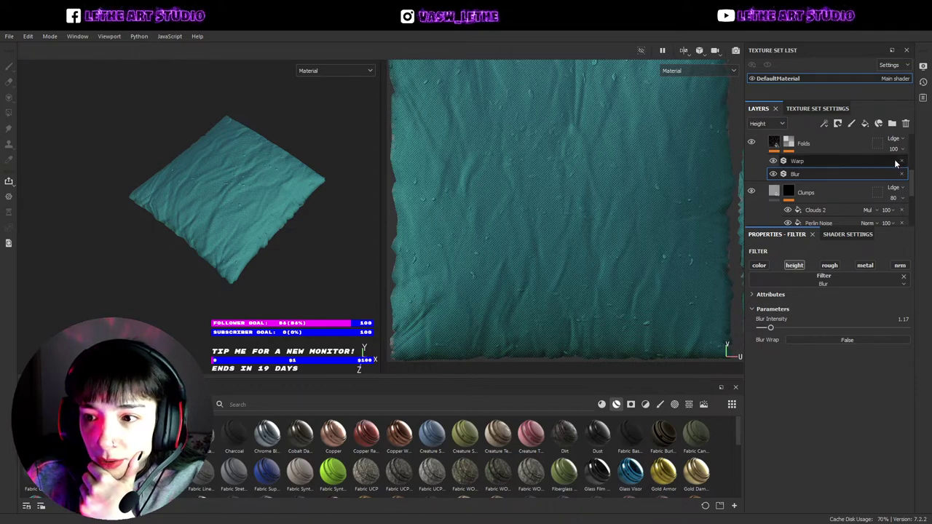
{"action": "type", "text": "55"}
{"action": "key", "text": "Return"}
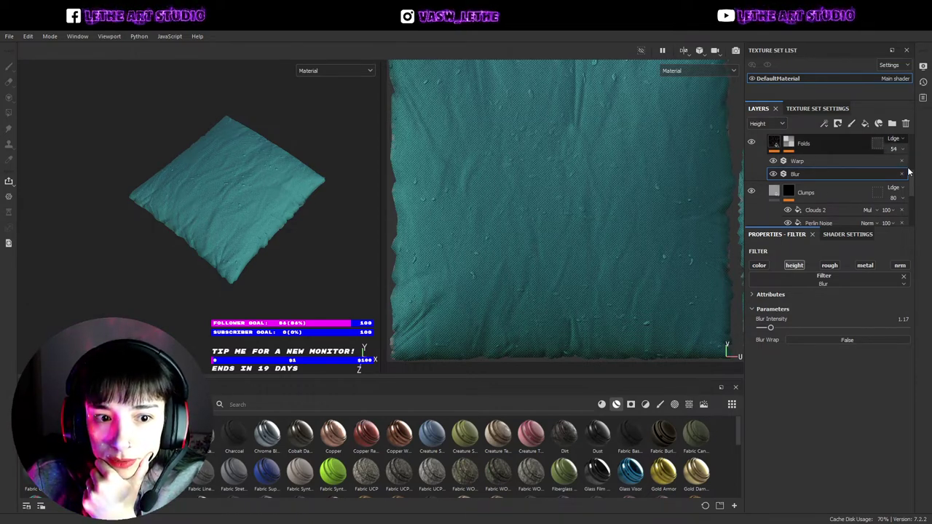
{"action": "scroll", "coordinate": [893, 148], "scroll_direction": "up", "scroll_amount": 1}
{"action": "left_click_drag", "start_coordinate": [373, 184], "coordinate": [295, 202], "text": "alt"}
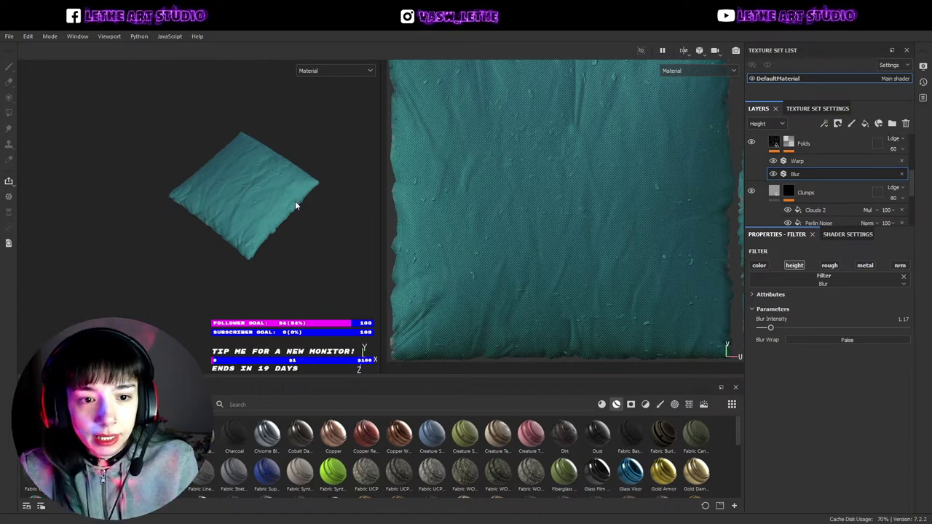
{"action": "mouse_move", "coordinate": [291, 208]}
{"action": "left_mouse_down", "text": "alt"}
{"action": "mouse_move", "coordinate": [217, 204]}
{"action": "mouse_move", "coordinate": [254, 209]}
{"action": "mouse_move", "coordinate": [289, 243]}
{"action": "mouse_move", "coordinate": [150, 221]}
{"action": "mouse_move", "coordinate": [160, 164]}
{"action": "mouse_move", "coordinate": [287, 210]}
{"action": "mouse_move", "coordinate": [228, 191]}
{"action": "left_mouse_up", "text": "alt"}
{"action": "scroll", "coordinate": [256, 204], "scroll_direction": "up", "scroll_amount": 3}
{"action": "scroll", "coordinate": [243, 229], "scroll_direction": "down", "scroll_amount": 3}
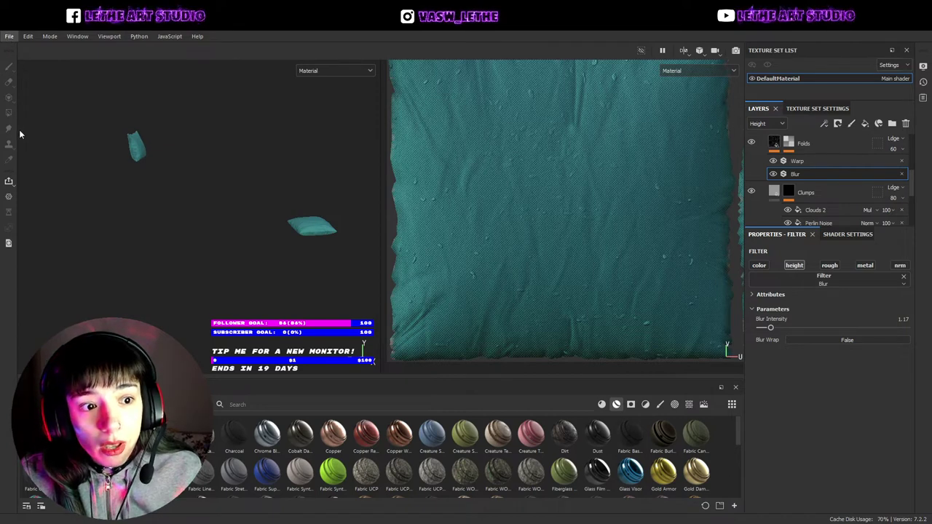
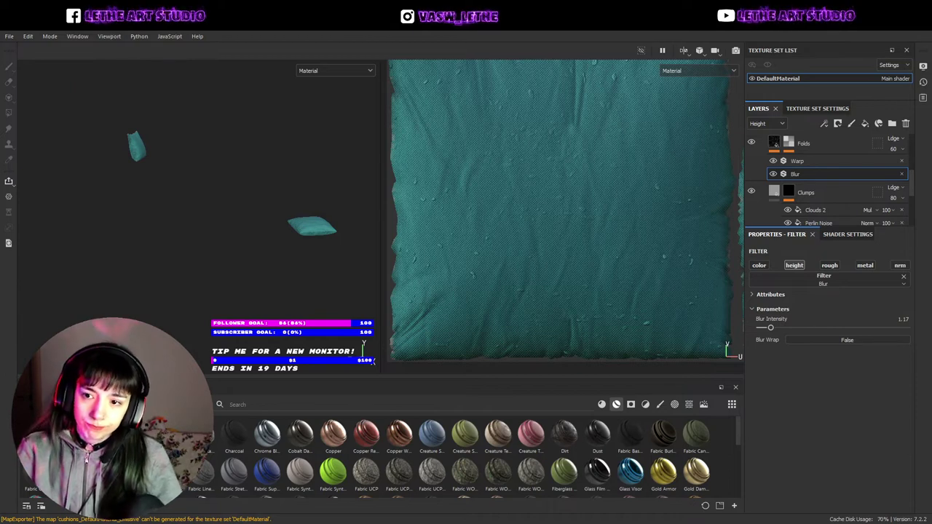
- Orbit the view around the cushions before closing the project
{"action": "mouse_move", "coordinate": [354, 228]}
{"action": "left_mouse_down", "text": "alt"}
{"action": "mouse_move", "coordinate": [231, 247]}
{"action": "mouse_move", "coordinate": [171, 229]}
{"action": "left_mouse_up", "text": "alt"}
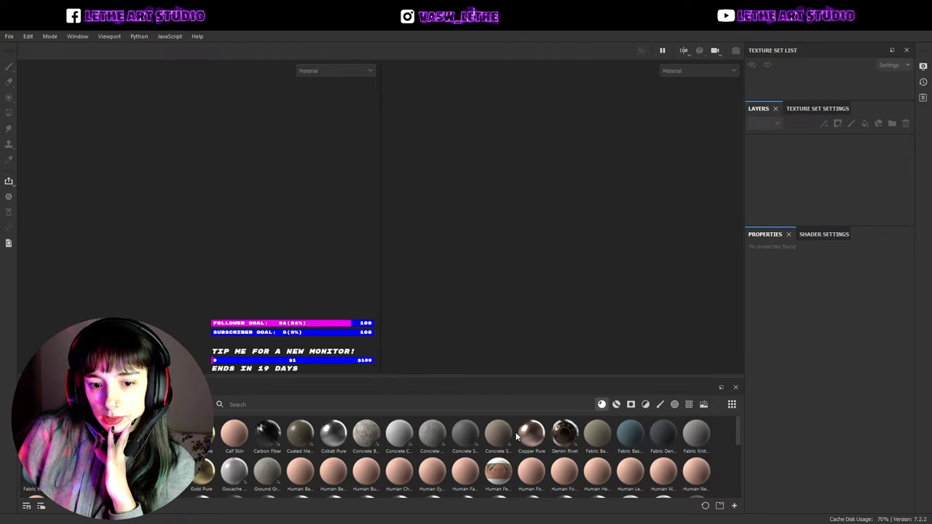
- Show the door's Texture Set Settings and preview its mesh maps, including thickness, with B
{"action": "mouse_move", "coordinate": [228, 289]}
{"action": "left_mouse_down", "text": "alt"}
{"action": "mouse_move", "coordinate": [144, 266]}
{"action": "mouse_move", "coordinate": [343, 260]}
{"action": "mouse_move", "coordinate": [414, 216]}
{"action": "mouse_move", "coordinate": [290, 247]}
{"action": "left_mouse_up", "text": "alt"}
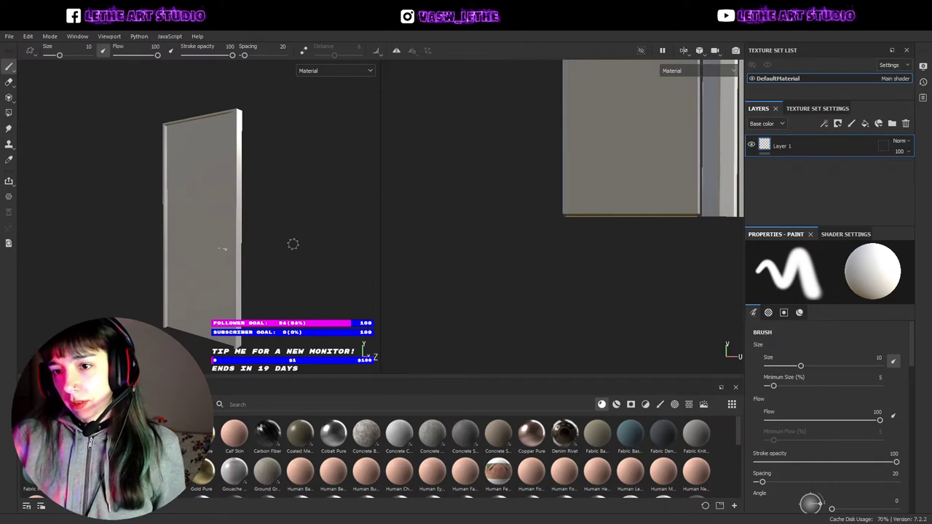
{"action": "left_click", "coordinate": [817, 108]}
{"action": "scroll", "coordinate": [862, 199], "scroll_direction": "down", "scroll_amount": 2}
{"action": "scroll", "coordinate": [856, 189], "scroll_direction": "down", "scroll_amount": 3}
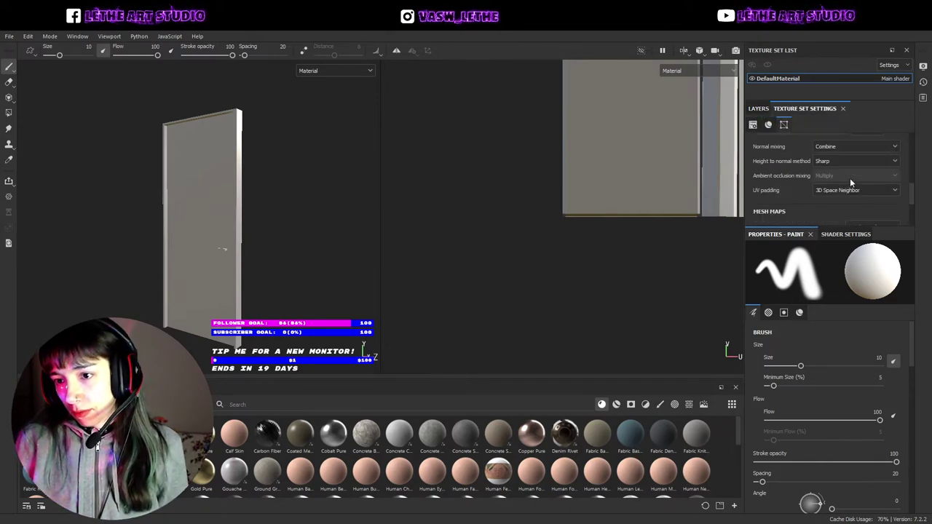
{"action": "scroll", "coordinate": [844, 176], "scroll_direction": "down", "scroll_amount": 3}
{"action": "key", "text": "b"}
{"action": "key", "text": "b"}
{"action": "key", "text": "b"}
{"action": "key", "text": "b"}
{"action": "key", "text": "b"}
{"action": "key", "text": "b"}
{"action": "key", "text": "b"}
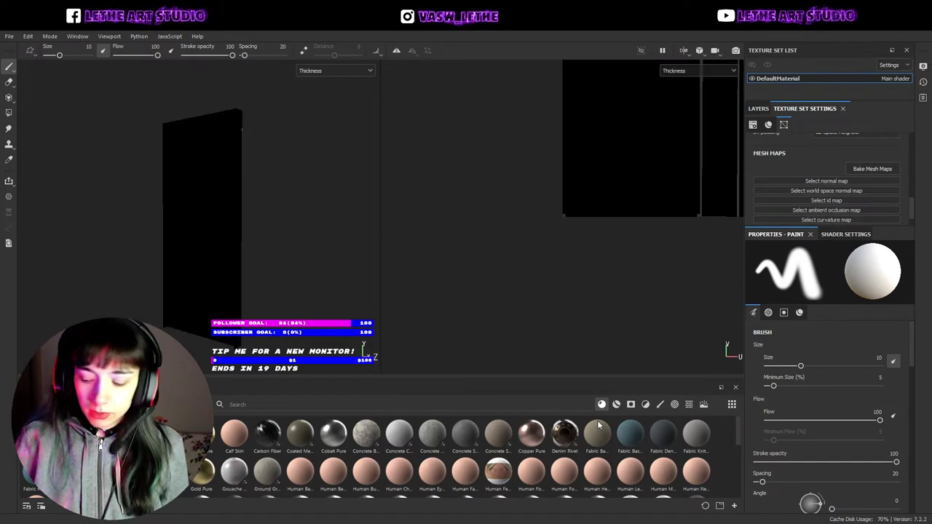
{"action": "key", "text": "b"}
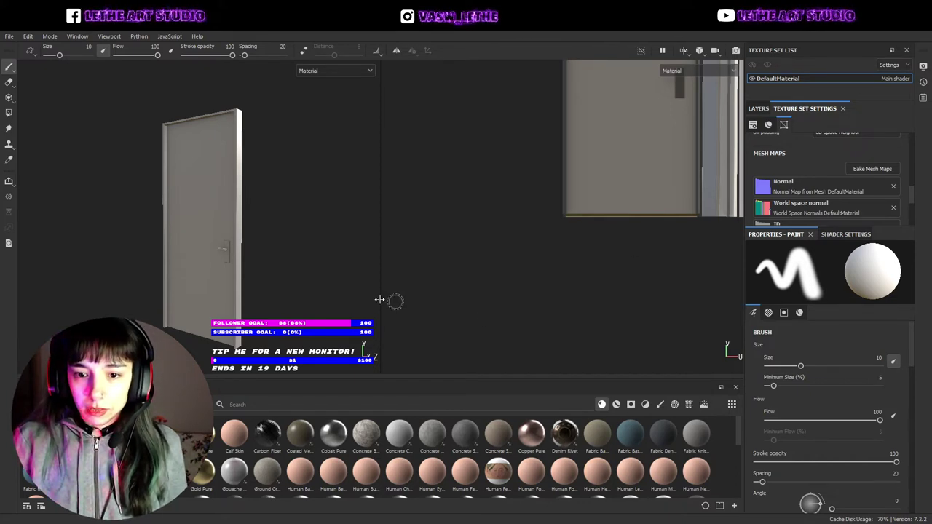
- Filter the shelf to Smart Materials and drop wood_beige into the door's layer stack
{"action": "left_click_drag", "start_coordinate": [380, 299], "coordinate": [313, 263], "text": "alt"}
{"action": "right_click_drag", "start_coordinate": [313, 264], "coordinate": [294, 272], "text": "shift"}
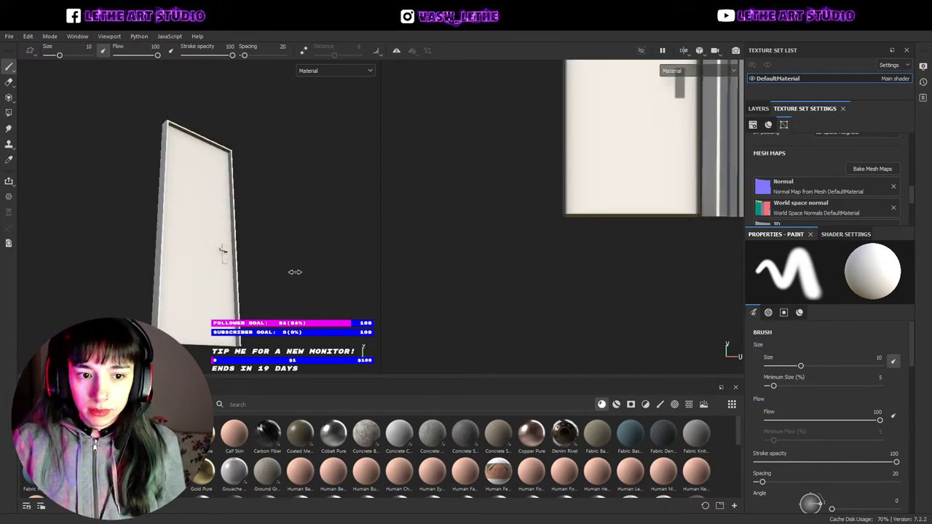
{"action": "right_click_drag", "start_coordinate": [201, 307], "coordinate": [252, 282], "text": "alt"}
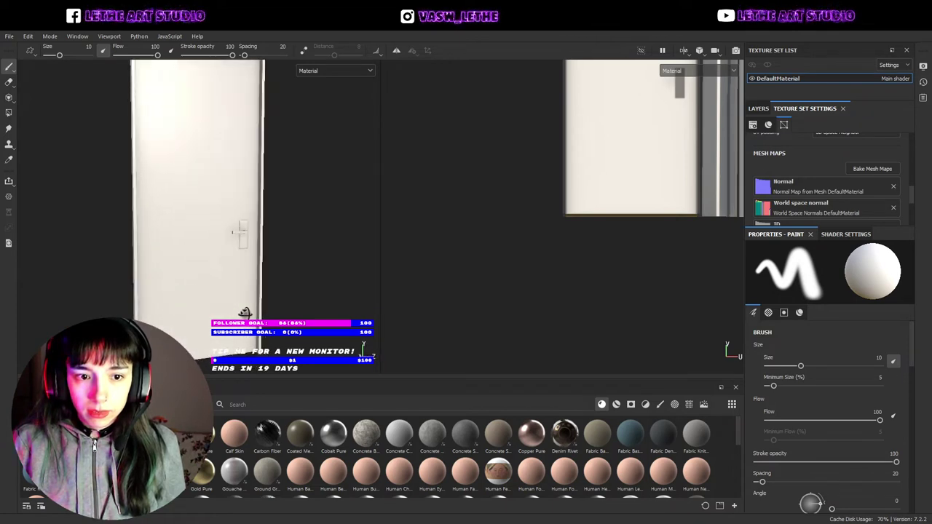
{"action": "left_click", "coordinate": [758, 108]}
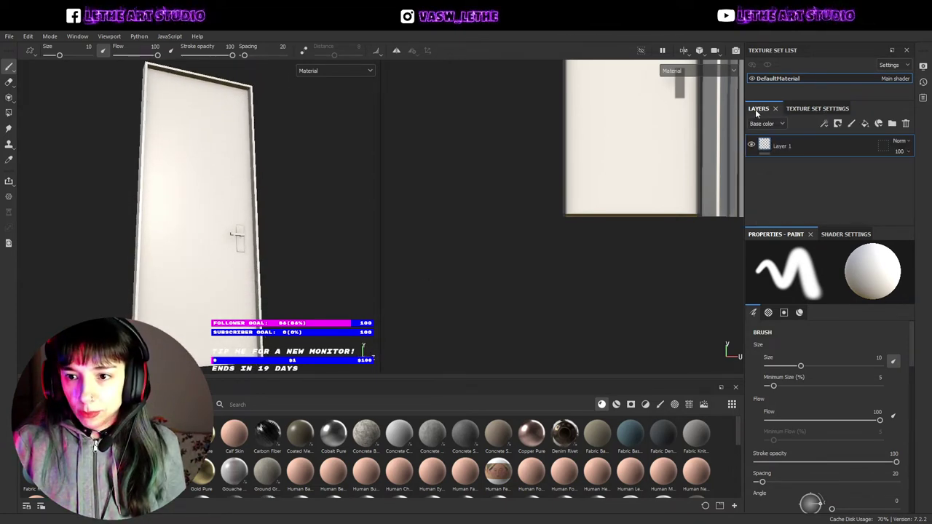
{"action": "scroll", "coordinate": [680, 481], "scroll_direction": "down", "scroll_amount": 5}
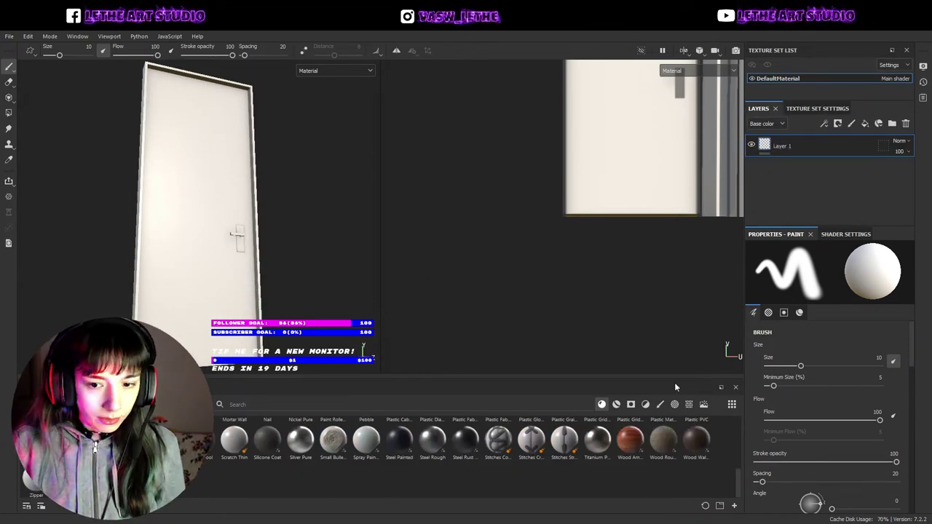
{"action": "left_click", "coordinate": [619, 407]}
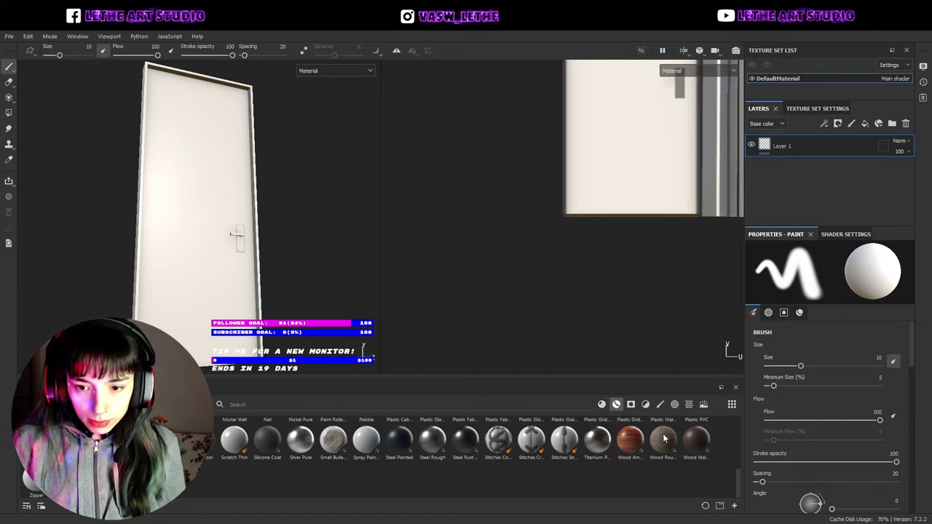
{"action": "mouse_move", "coordinate": [597, 477]}
{"action": "left_mouse_down"}
{"action": "mouse_move", "coordinate": [642, 417]}
{"action": "mouse_move", "coordinate": [766, 176]}
{"action": "left_mouse_up"}
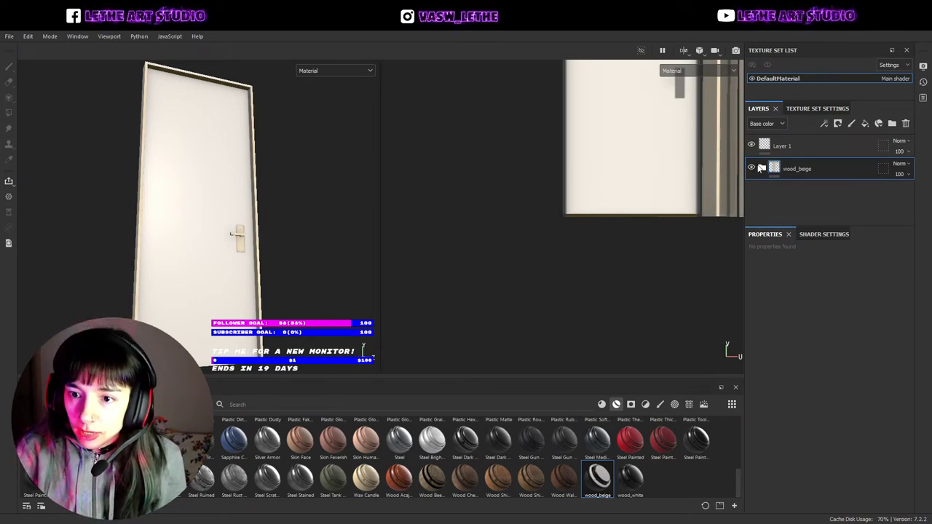
- Expand wood_beige, inspect its base_colour fill layer and mask, then reselect the folder
{"action": "left_click", "coordinate": [762, 168]}
{"action": "scroll", "coordinate": [791, 195], "scroll_direction": "down", "scroll_amount": 1}
{"action": "scroll", "coordinate": [791, 195], "scroll_direction": "down", "scroll_amount": 1}
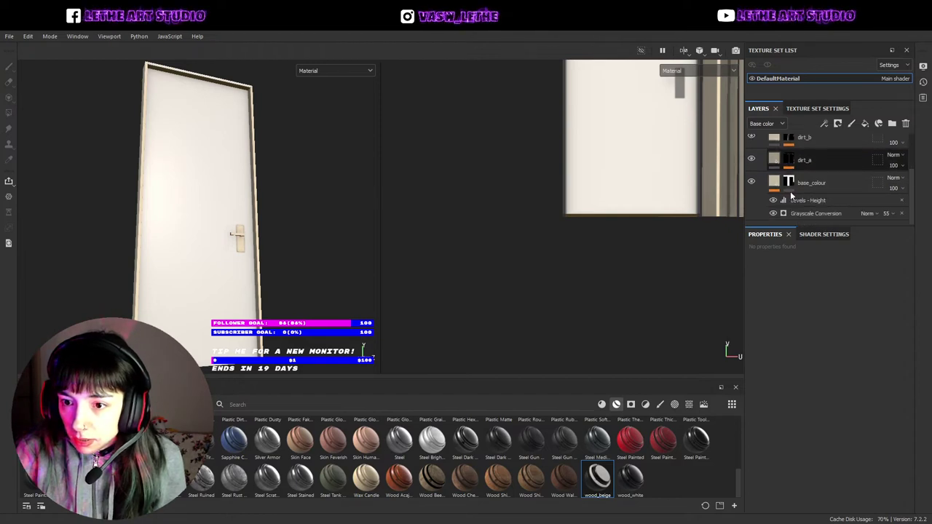
{"action": "left_click", "coordinate": [786, 187]}
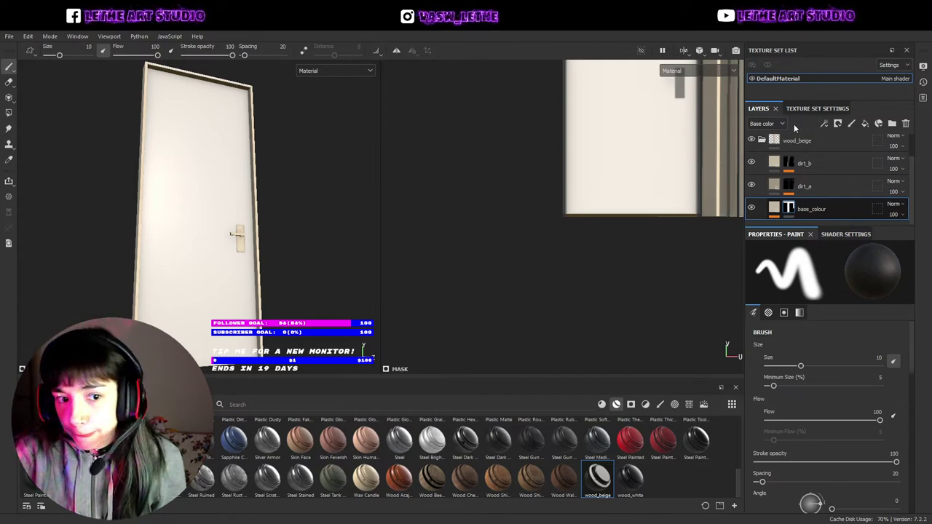
{"action": "left_click", "coordinate": [774, 207]}
{"action": "scroll", "coordinate": [272, 248], "scroll_direction": "up", "scroll_amount": 2}
{"action": "scroll", "coordinate": [176, 287], "scroll_direction": "up", "scroll_amount": 2}
{"action": "scroll", "coordinate": [242, 251], "scroll_direction": "up", "scroll_amount": 2}
{"action": "mouse_move", "coordinate": [243, 251]}
{"action": "left_mouse_down", "text": "alt"}
{"action": "mouse_move", "coordinate": [183, 270]}
{"action": "mouse_move", "coordinate": [312, 250]}
{"action": "mouse_move", "coordinate": [229, 249]}
{"action": "mouse_move", "coordinate": [277, 263]}
{"action": "mouse_move", "coordinate": [241, 270]}
{"action": "mouse_move", "coordinate": [328, 272]}
{"action": "mouse_move", "coordinate": [245, 291]}
{"action": "mouse_move", "coordinate": [234, 284]}
{"action": "mouse_move", "coordinate": [297, 209]}
{"action": "mouse_move", "coordinate": [287, 259]}
{"action": "mouse_move", "coordinate": [725, 228]}
{"action": "left_mouse_up", "text": "alt"}
{"action": "scroll", "coordinate": [235, 284], "scroll_direction": "down", "scroll_amount": 2}
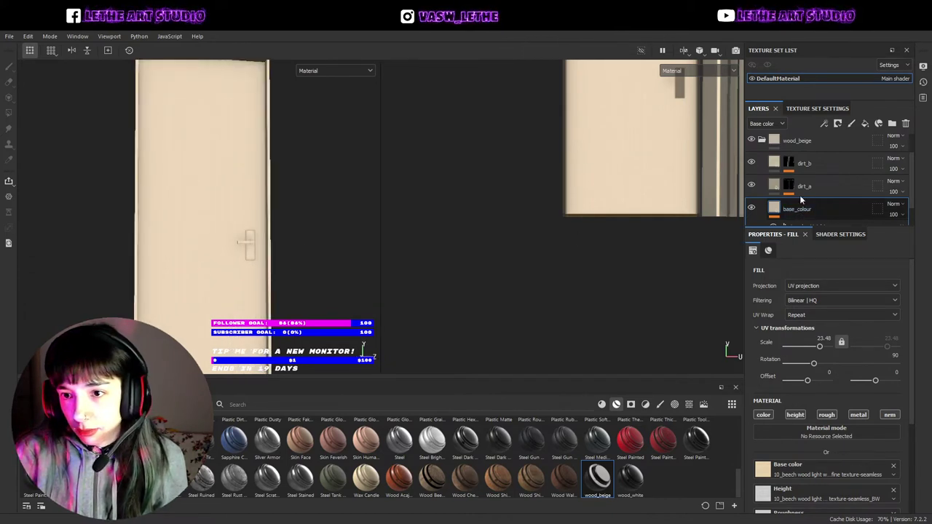
{"action": "left_click", "coordinate": [783, 140]}
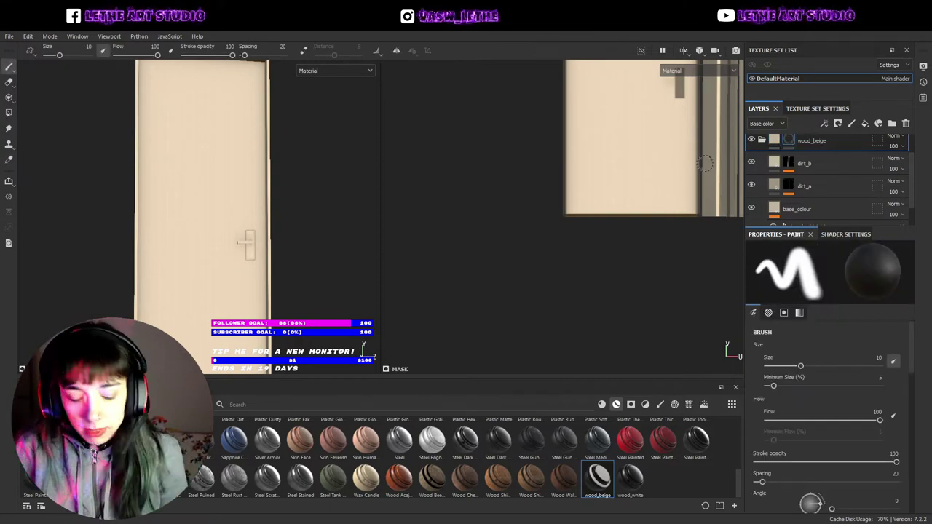
- Give wood_beige a white mask and fill the handle's UV islands with black to mask it
{"action": "key", "text": "4"}
{"action": "left_click_drag", "start_coordinate": [838, 273], "coordinate": [650, 276]}
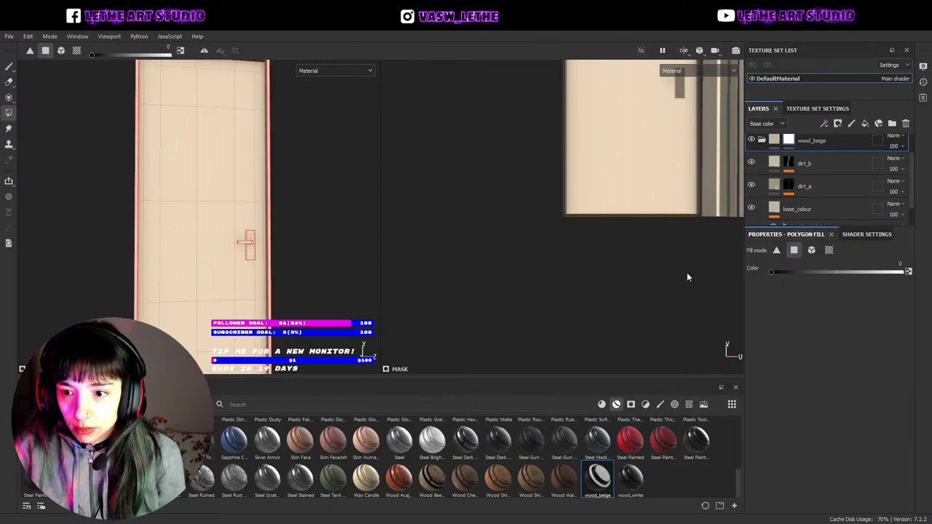
{"action": "key", "text": "4"}
{"action": "scroll", "coordinate": [242, 254], "scroll_direction": "up", "scroll_amount": 2}
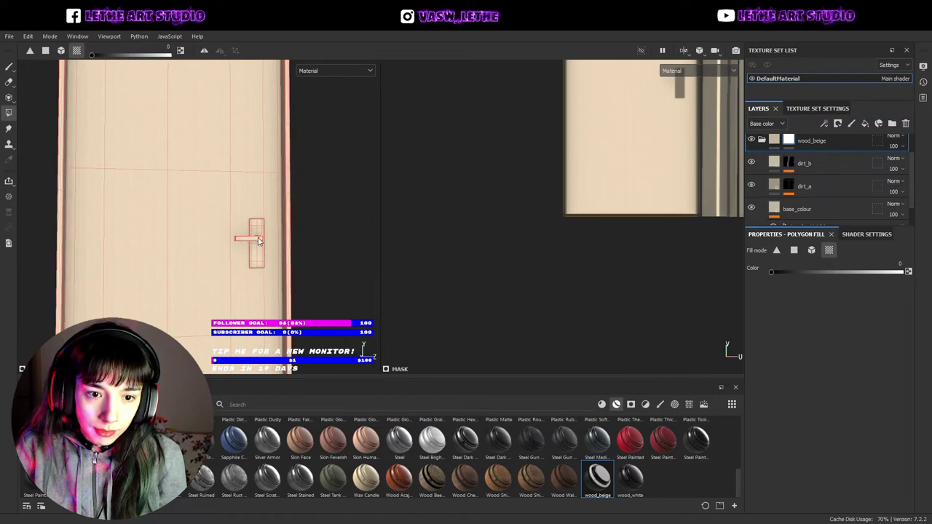
{"action": "scroll", "coordinate": [248, 244], "scroll_direction": "up", "scroll_amount": 2}
{"action": "scroll", "coordinate": [260, 229], "scroll_direction": "up", "scroll_amount": 1}
{"action": "left_click_drag", "start_coordinate": [260, 228], "coordinate": [266, 287], "text": "alt"}
{"action": "scroll", "coordinate": [244, 246], "scroll_direction": "up", "scroll_amount": 2}
{"action": "mouse_move", "coordinate": [244, 245]}
{"action": "left_mouse_down", "text": "alt"}
{"action": "mouse_move", "coordinate": [273, 236]}
{"action": "mouse_move", "coordinate": [191, 214]}
{"action": "mouse_move", "coordinate": [177, 152]}
{"action": "left_mouse_up", "text": "alt"}
{"action": "mouse_move", "coordinate": [325, 294]}
{"action": "left_mouse_down", "text": "alt"}
{"action": "mouse_move", "coordinate": [313, 259]}
{"action": "mouse_move", "coordinate": [377, 273]}
{"action": "left_mouse_up", "text": "alt"}
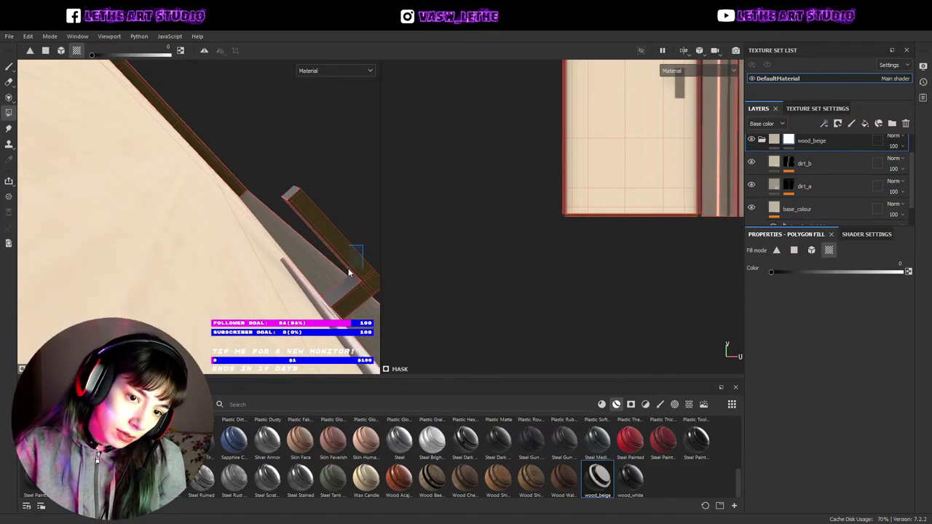
{"action": "mouse_move", "coordinate": [349, 272]}
{"action": "left_mouse_down", "text": "alt"}
{"action": "mouse_move", "coordinate": [308, 284]}
{"action": "mouse_move", "coordinate": [307, 311]}
{"action": "mouse_move", "coordinate": [395, 208]}
{"action": "mouse_move", "coordinate": [441, 258]}
{"action": "left_mouse_up", "text": "alt"}
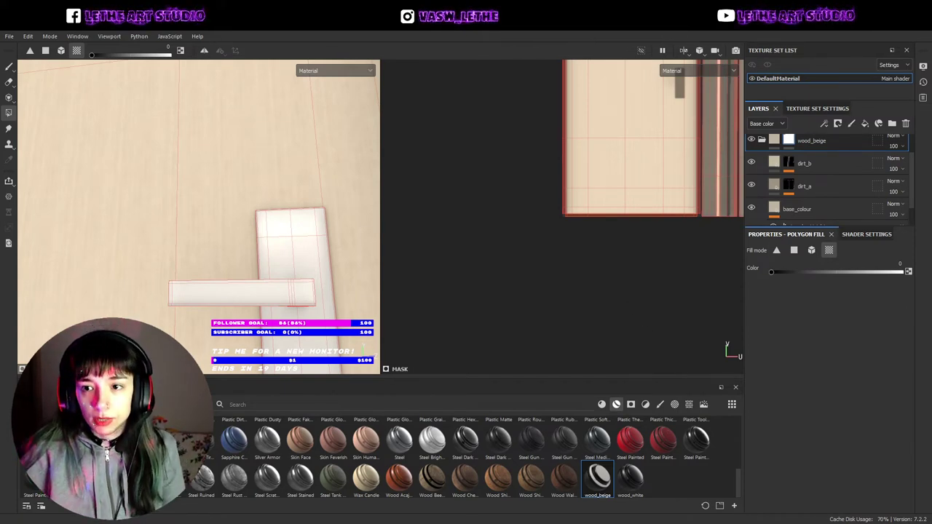
{"action": "mouse_move", "coordinate": [276, 242]}
{"action": "left_mouse_down", "text": "alt"}
{"action": "mouse_move", "coordinate": [285, 243]}
{"action": "mouse_move", "coordinate": [244, 274]}
{"action": "mouse_move", "coordinate": [121, 183]}
{"action": "mouse_move", "coordinate": [231, 208]}
{"action": "mouse_move", "coordinate": [265, 258]}
{"action": "mouse_move", "coordinate": [345, 292]}
{"action": "mouse_move", "coordinate": [393, 298]}
{"action": "mouse_move", "coordinate": [437, 284]}
{"action": "left_mouse_up", "text": "alt"}
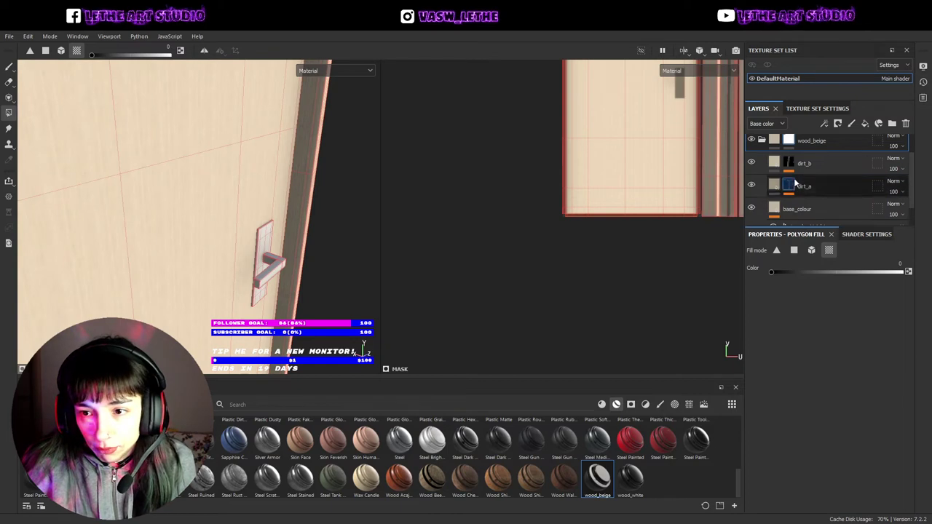
- Add a new paint layer and bring up base_colour's Grayscale Conversion settings
{"action": "key", "text": "ctrl+shift+n"}
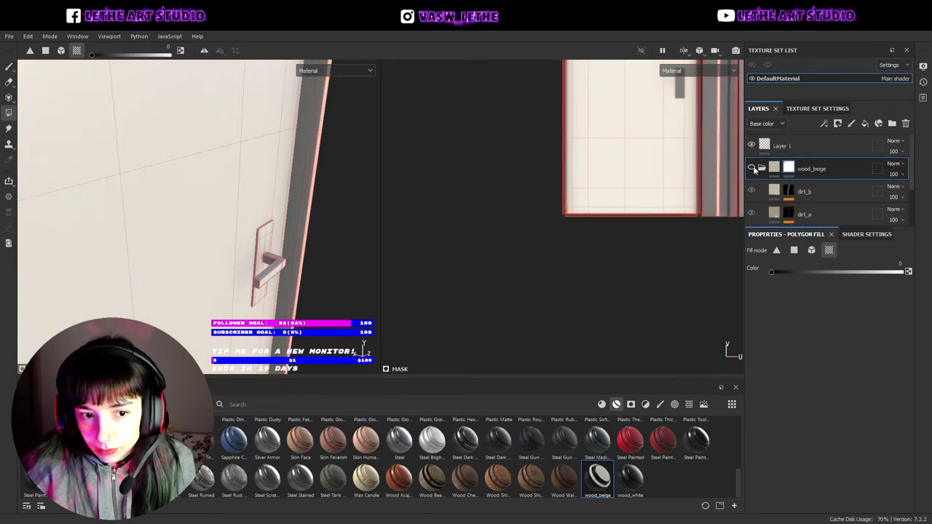
{"action": "scroll", "coordinate": [764, 179], "scroll_direction": "down", "scroll_amount": 2}
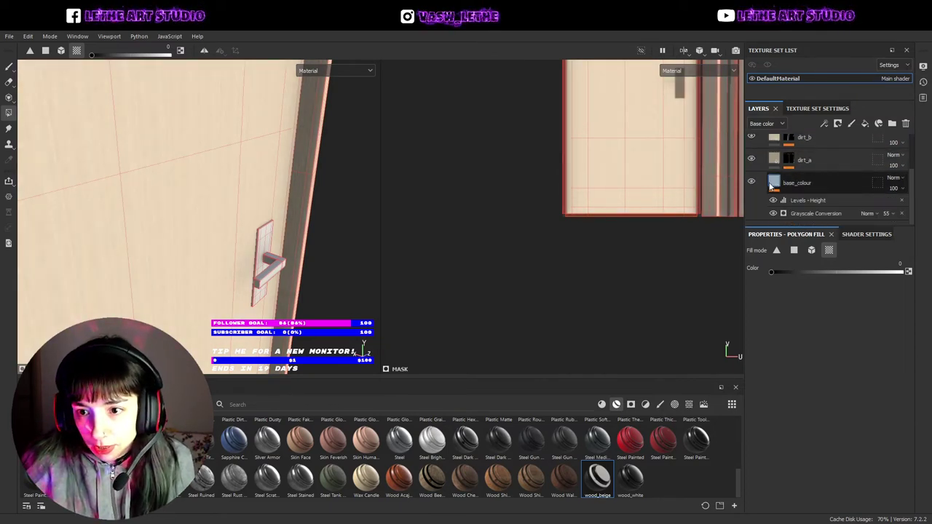
{"action": "left_click", "coordinate": [770, 186]}
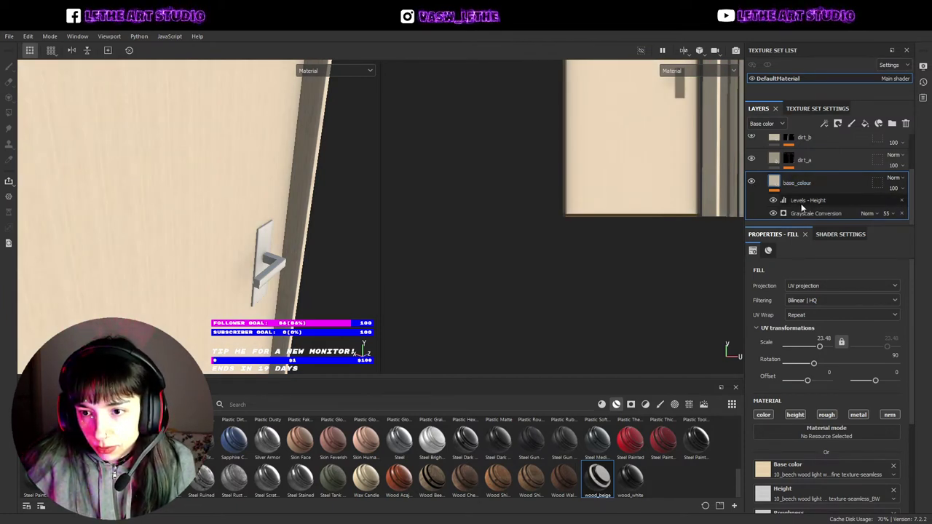
{"action": "left_click", "coordinate": [784, 215]}
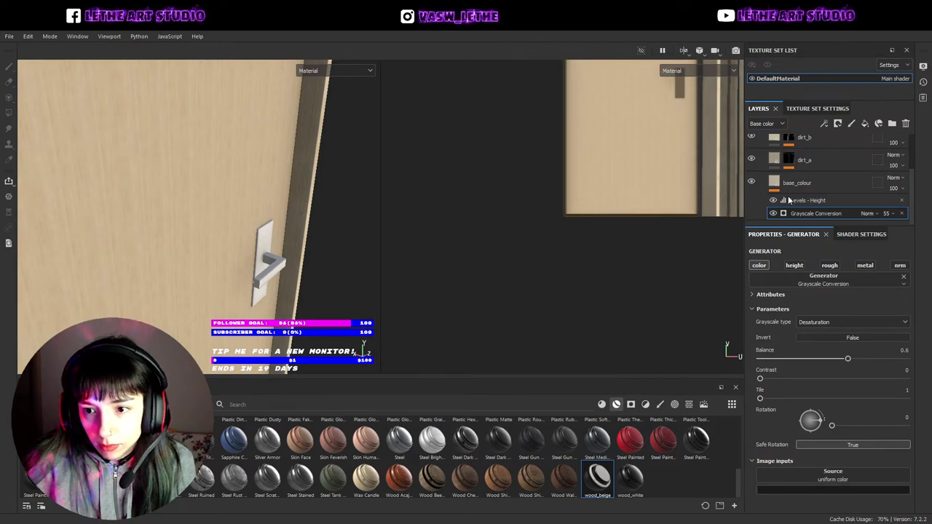
- Strengthen the Grayscale Conversion on base_colour, darkening the door's wood
{"action": "left_click_drag", "start_coordinate": [902, 233], "coordinate": [916, 235]}
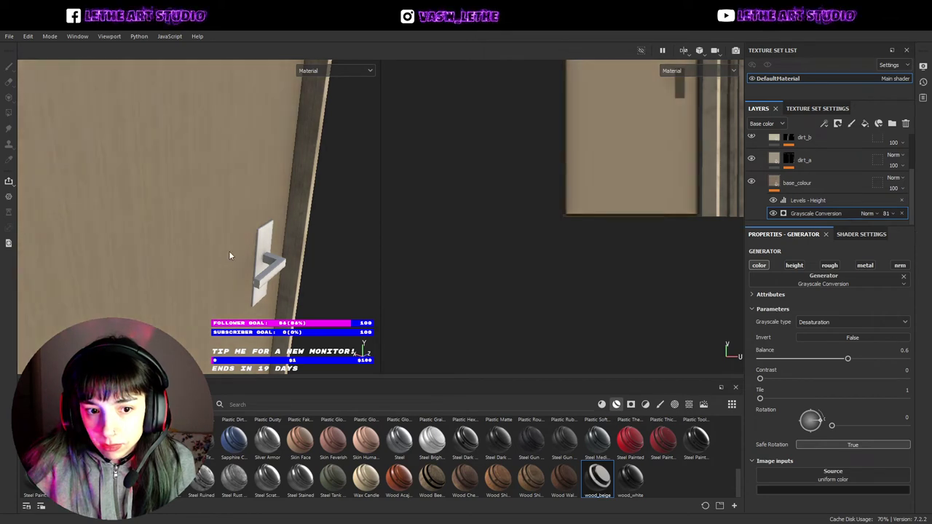
{"action": "left_click_drag", "start_coordinate": [229, 255], "coordinate": [295, 275], "text": "alt"}
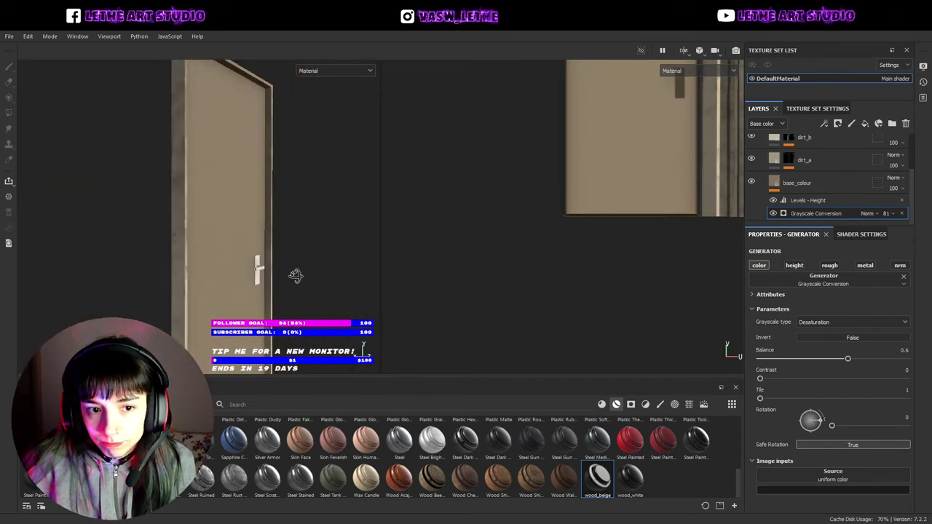
{"action": "mouse_move", "coordinate": [295, 275]}
{"action": "left_mouse_down", "text": "alt"}
{"action": "mouse_move", "coordinate": [276, 291]}
{"action": "mouse_move", "coordinate": [282, 278]}
{"action": "left_mouse_up", "text": "alt"}
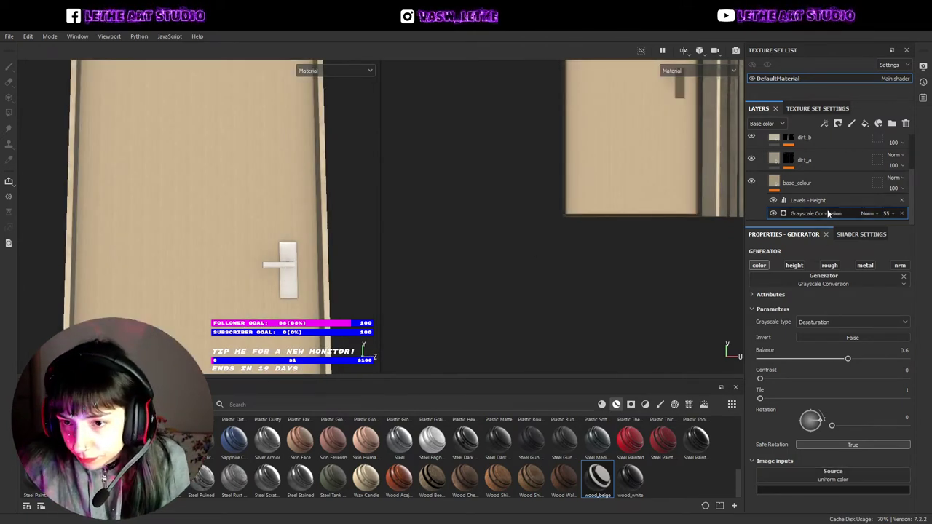
{"action": "left_click_drag", "start_coordinate": [908, 234], "coordinate": [912, 234]}
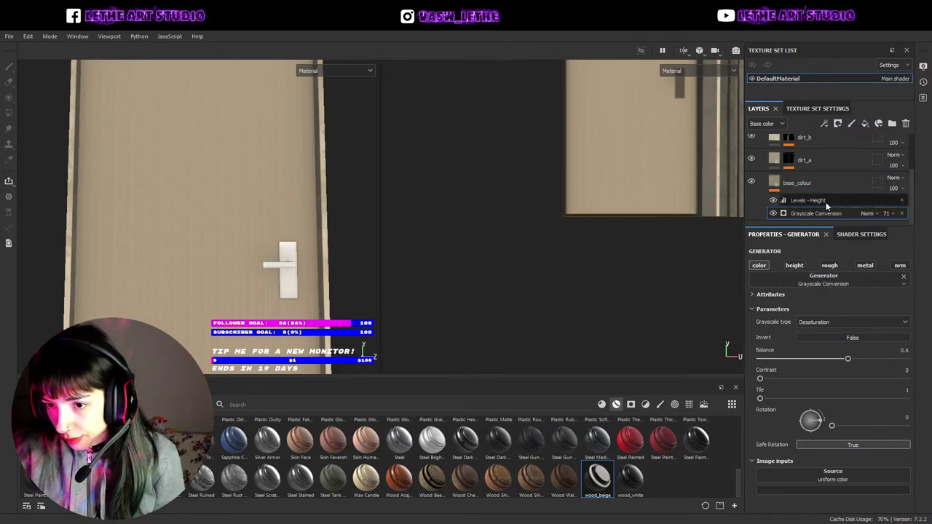
- Hide and reshow base_colour to compare, then select the dirt_a layer
{"action": "left_click", "coordinate": [752, 182]}
{"action": "left_click", "coordinate": [752, 182]}
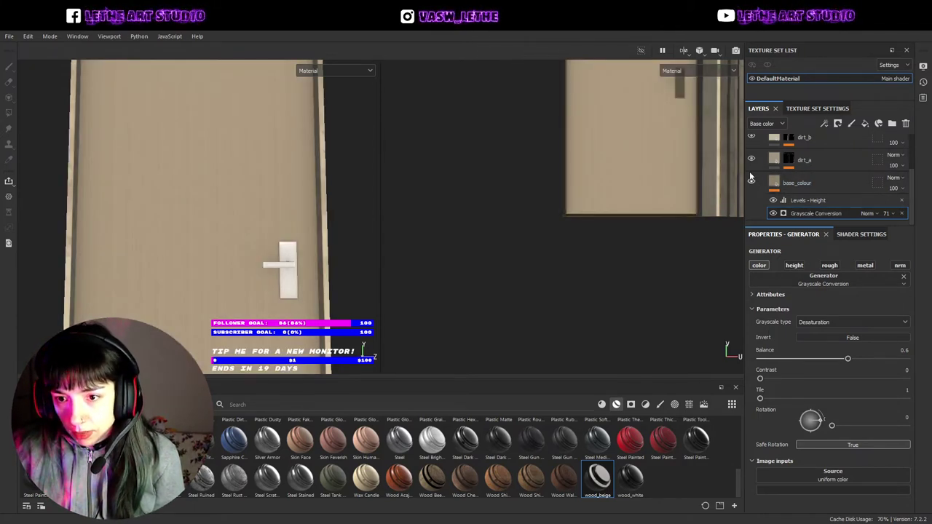
{"action": "left_click", "coordinate": [753, 159]}
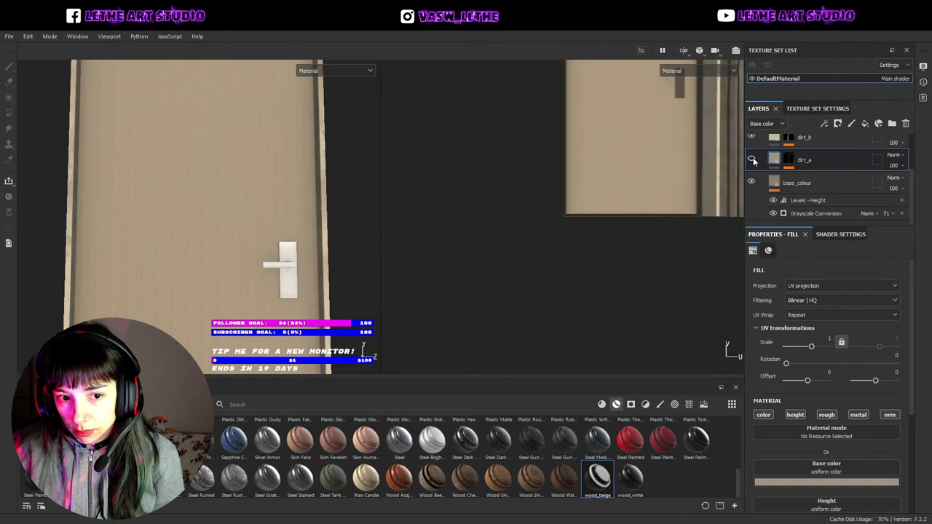
- Delete the Paint effect from dirt_a's mask
{"action": "left_click", "coordinate": [789, 159]}
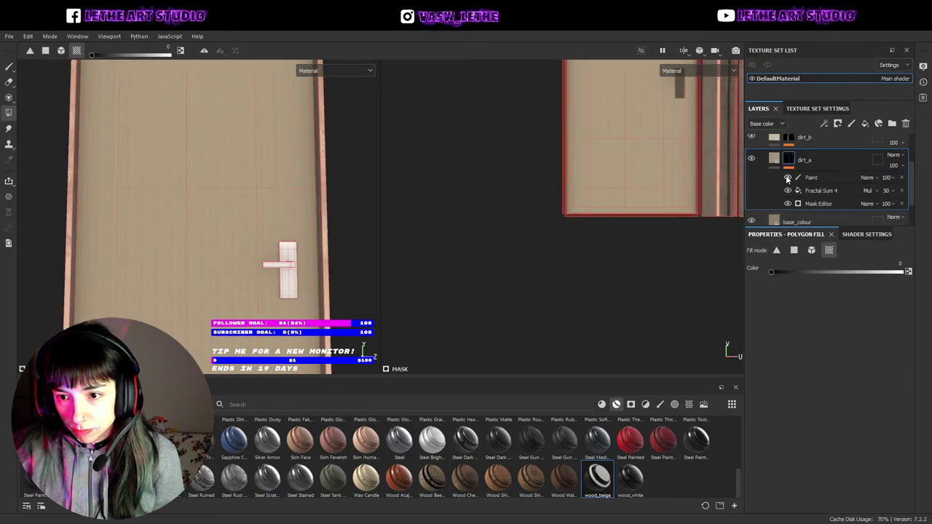
{"action": "left_click", "coordinate": [901, 178]}
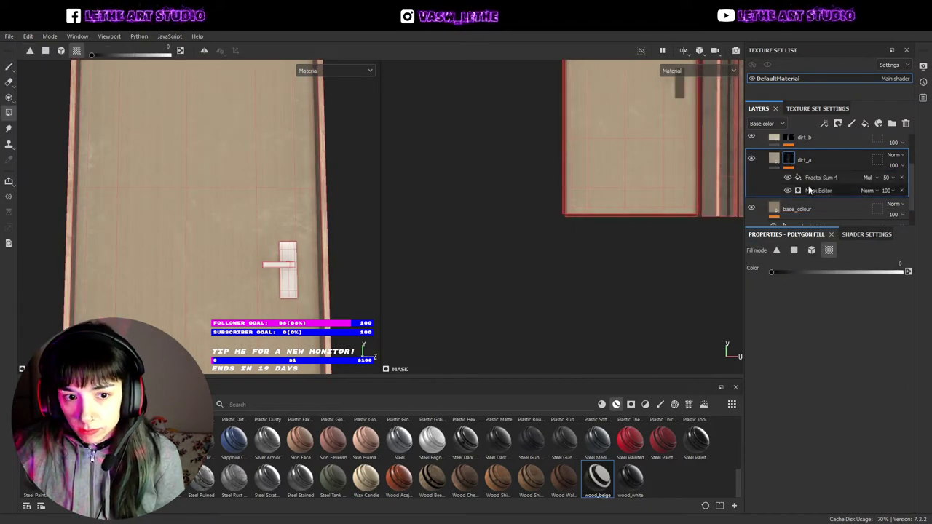
{"action": "mouse_move", "coordinate": [321, 255]}
{"action": "left_mouse_down", "text": "alt"}
{"action": "mouse_move", "coordinate": [287, 237]}
{"action": "mouse_move", "coordinate": [345, 233]}
{"action": "mouse_move", "coordinate": [332, 258]}
{"action": "mouse_move", "coordinate": [199, 255]}
{"action": "mouse_move", "coordinate": [268, 235]}
{"action": "left_mouse_up", "text": "alt"}
{"action": "scroll", "coordinate": [273, 235], "scroll_direction": "up", "scroll_amount": 4}
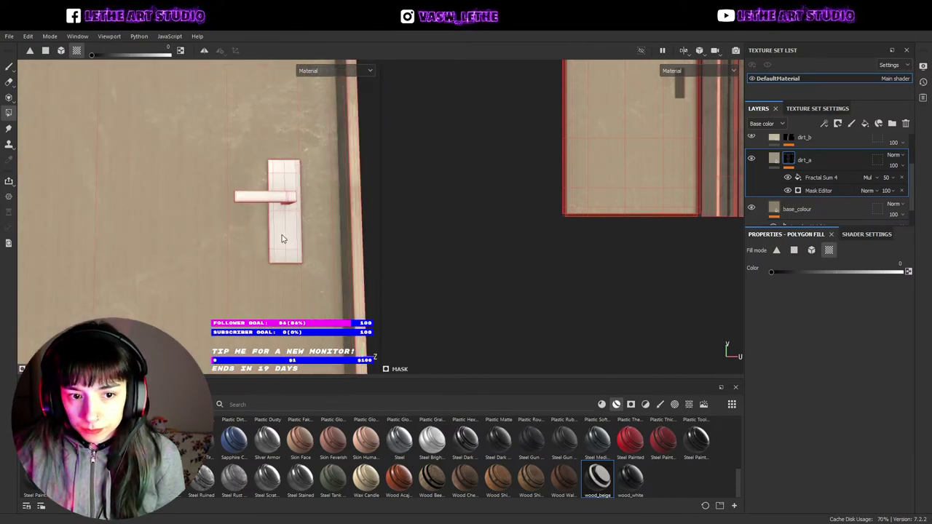
- Remove the Paint effect from dirt_b's mask as well
{"action": "left_click", "coordinate": [752, 137]}
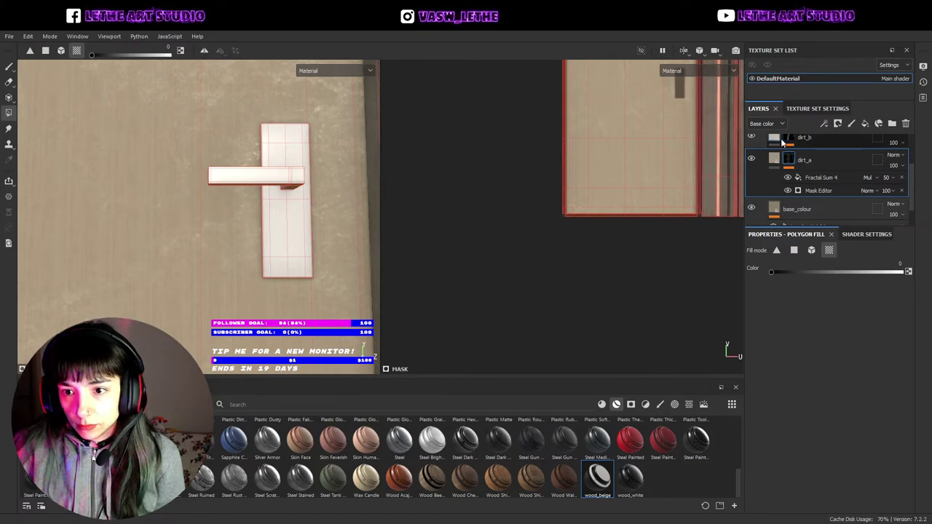
{"action": "left_click", "coordinate": [783, 143]}
{"action": "left_click", "coordinate": [902, 156]}
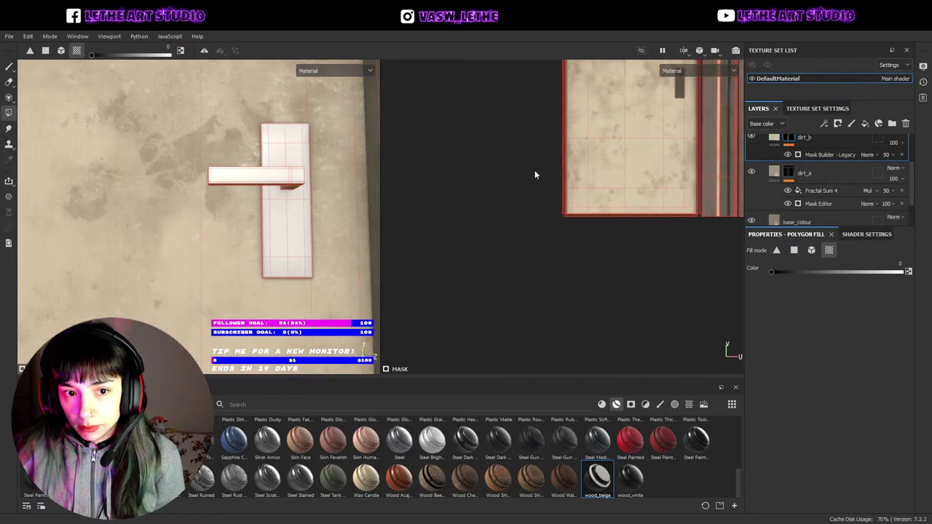
{"action": "scroll", "coordinate": [247, 226], "scroll_direction": "down", "scroll_amount": 2}
{"action": "scroll", "coordinate": [240, 240], "scroll_direction": "down", "scroll_amount": 2}
{"action": "scroll", "coordinate": [236, 253], "scroll_direction": "down", "scroll_amount": 2}
{"action": "mouse_move", "coordinate": [236, 252]}
{"action": "left_mouse_down", "text": "alt"}
{"action": "mouse_move", "coordinate": [308, 270]}
{"action": "mouse_move", "coordinate": [245, 245]}
{"action": "mouse_move", "coordinate": [268, 255]}
{"action": "mouse_move", "coordinate": [85, 276]}
{"action": "mouse_move", "coordinate": [167, 299]}
{"action": "left_mouse_up", "text": "alt"}
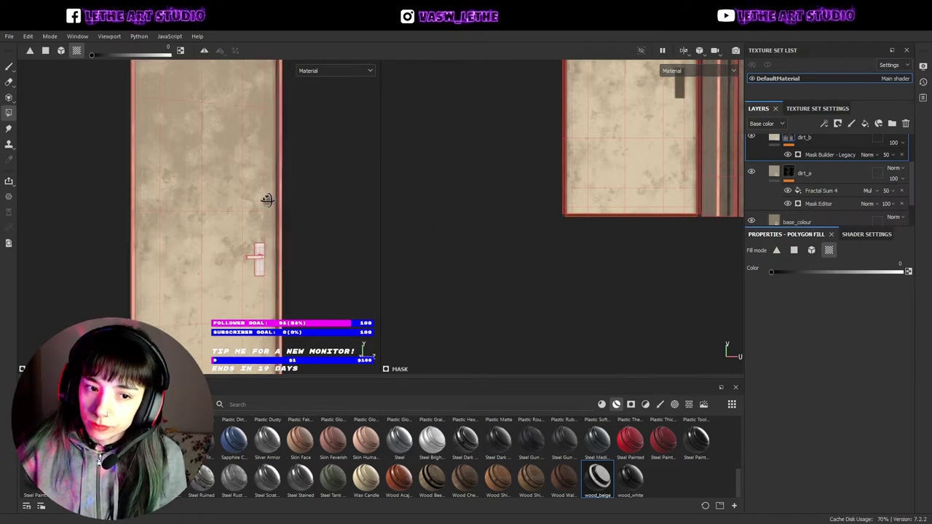
{"action": "left_click_drag", "start_coordinate": [260, 202], "coordinate": [212, 251], "text": "alt"}
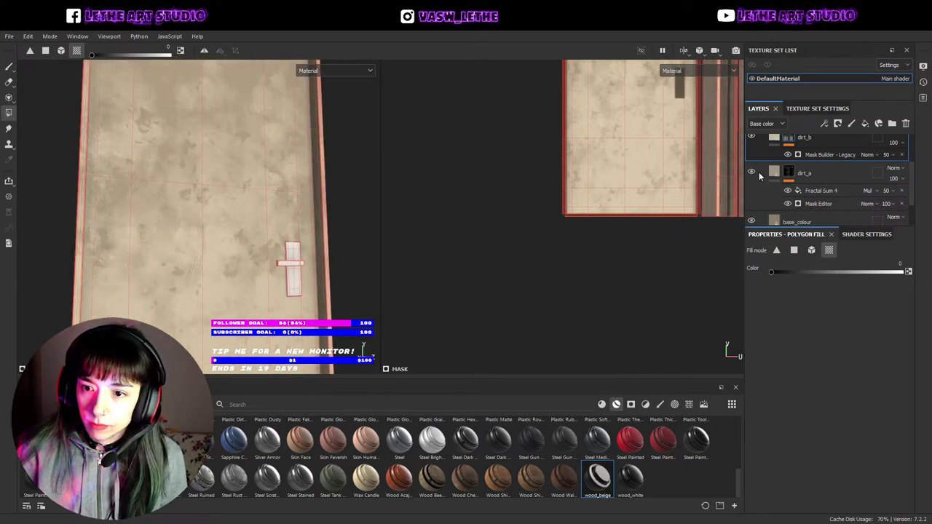
- Hide the dirt to see bare wood, toggle base_colour, and select its fill
{"action": "scroll", "coordinate": [751, 176], "scroll_direction": "up", "scroll_amount": 2}
{"action": "left_click", "coordinate": [752, 192]}
{"action": "scroll", "coordinate": [752, 191], "scroll_direction": "down", "scroll_amount": 1}
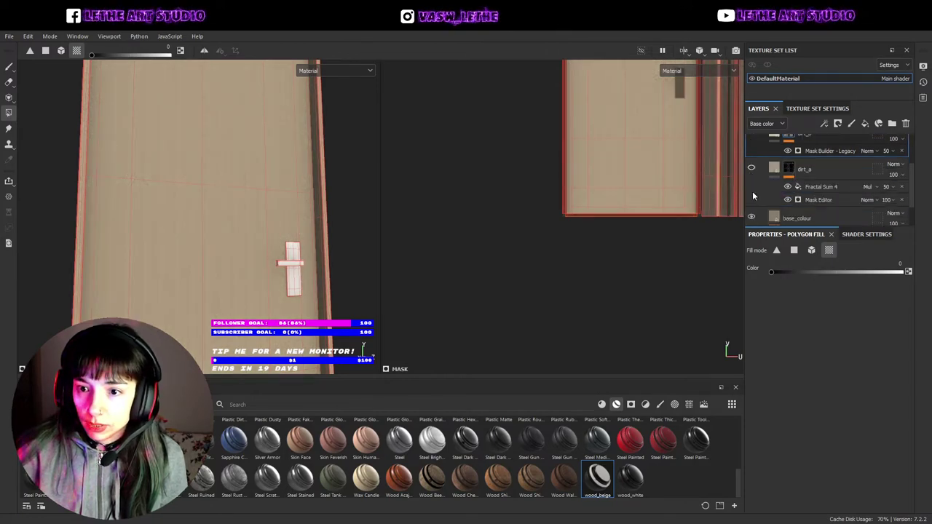
{"action": "scroll", "coordinate": [751, 204], "scroll_direction": "down", "scroll_amount": 1}
{"action": "left_click", "coordinate": [753, 182]}
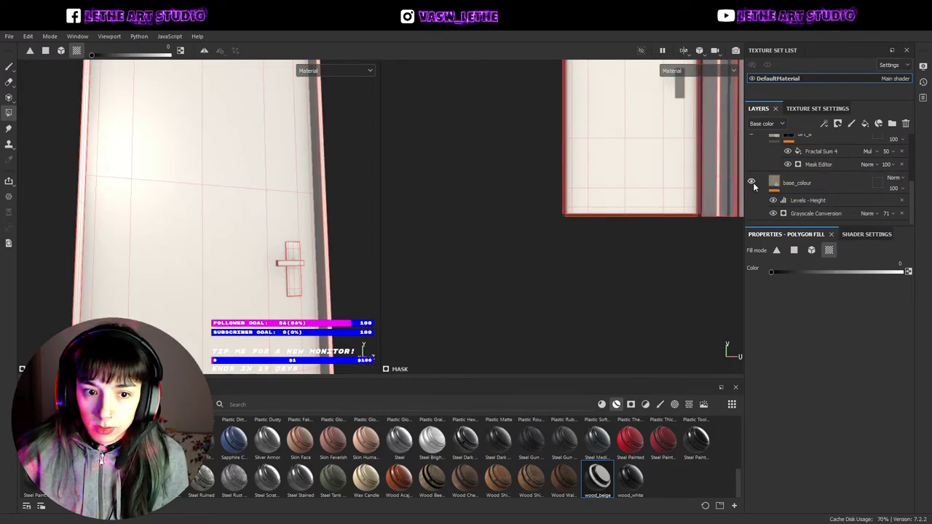
{"action": "left_click", "coordinate": [753, 182]}
{"action": "left_click", "coordinate": [774, 186]}
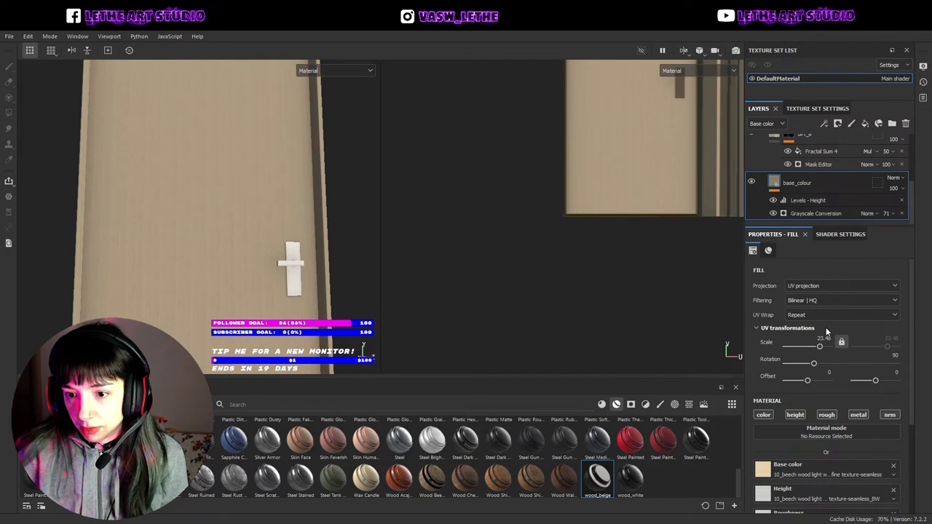
{"action": "left_click", "coordinate": [793, 213]}
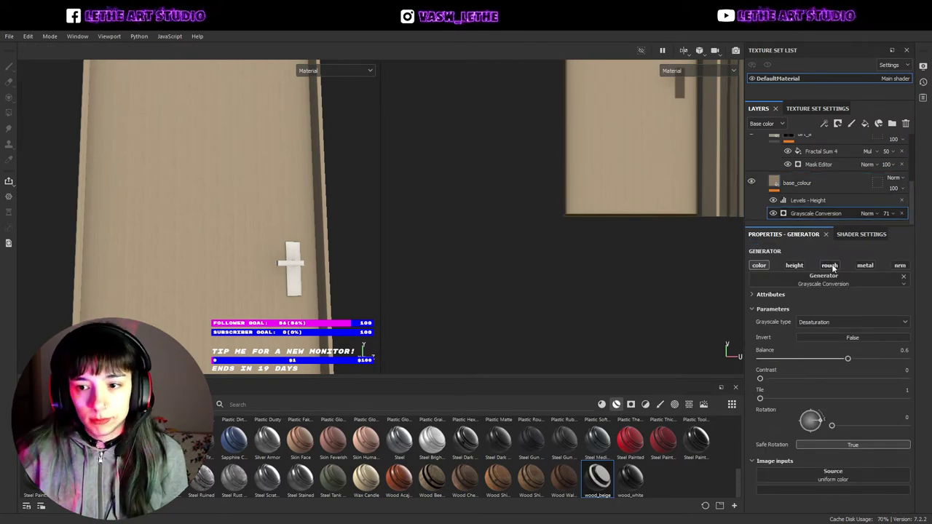
{"action": "left_click", "coordinate": [792, 187]}
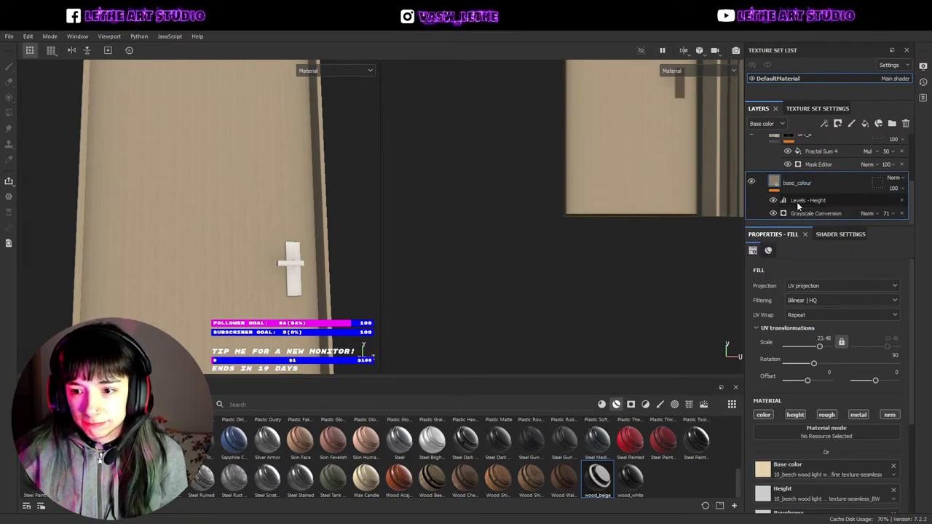
- Drag base_colour's Grayscale Conversion opacity down from 71 to 63
{"action": "left_click", "coordinate": [804, 201]}
{"action": "left_click", "coordinate": [805, 213]}
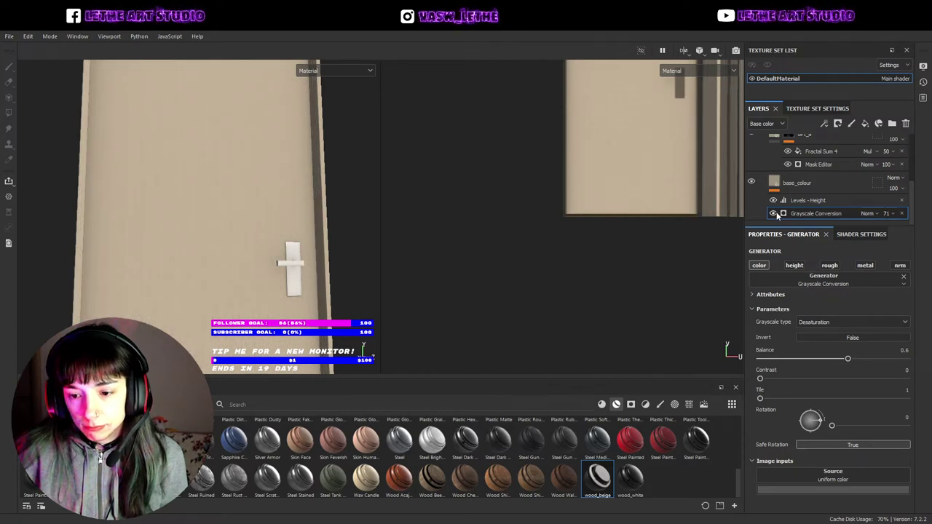
{"action": "left_click_drag", "start_coordinate": [204, 353], "coordinate": [231, 353], "text": "alt"}
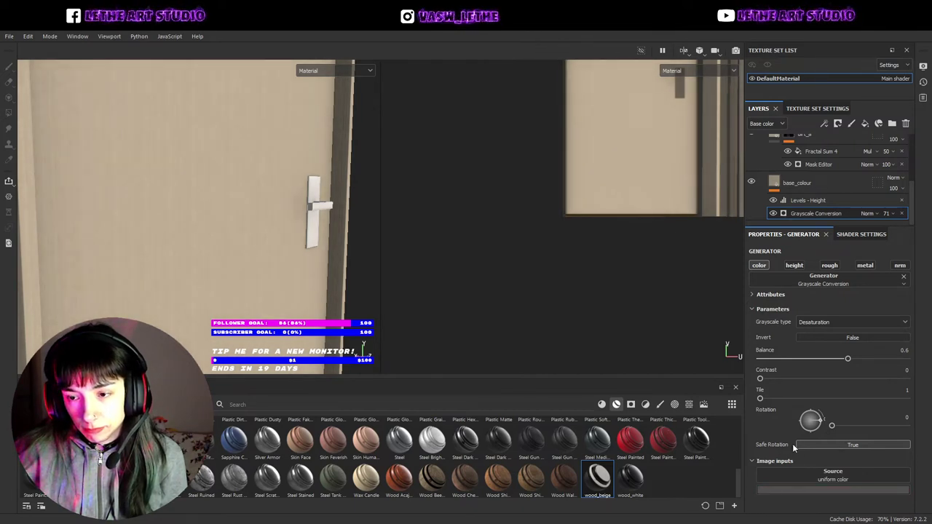
{"action": "left_click_drag", "start_coordinate": [894, 233], "coordinate": [909, 231]}
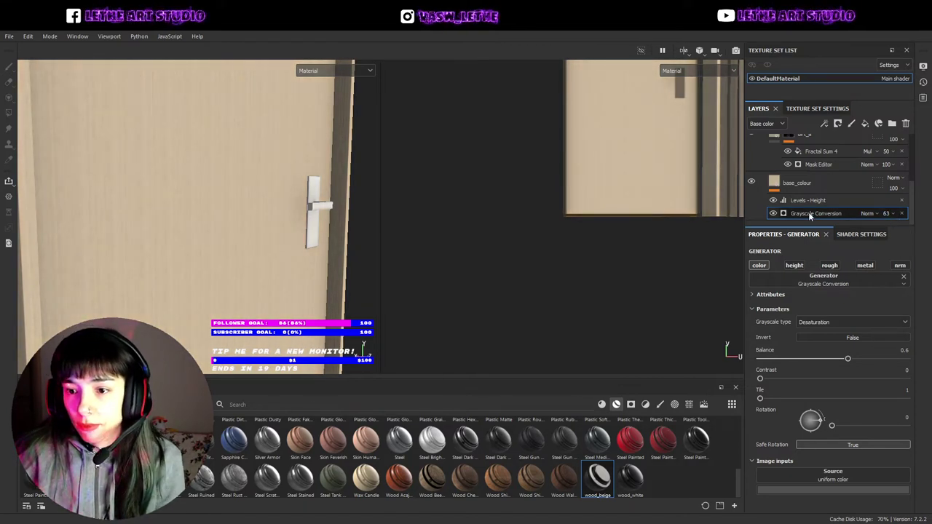
{"action": "left_click", "coordinate": [803, 188]}
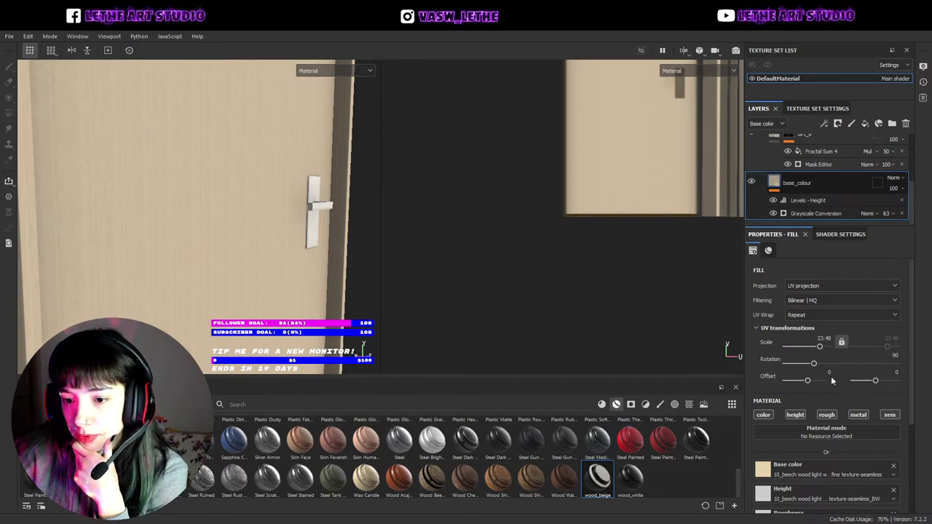
- Paste a Levels adjustment onto base_colour and tune its black point and midtone
{"action": "key", "text": "ctrl+v"}
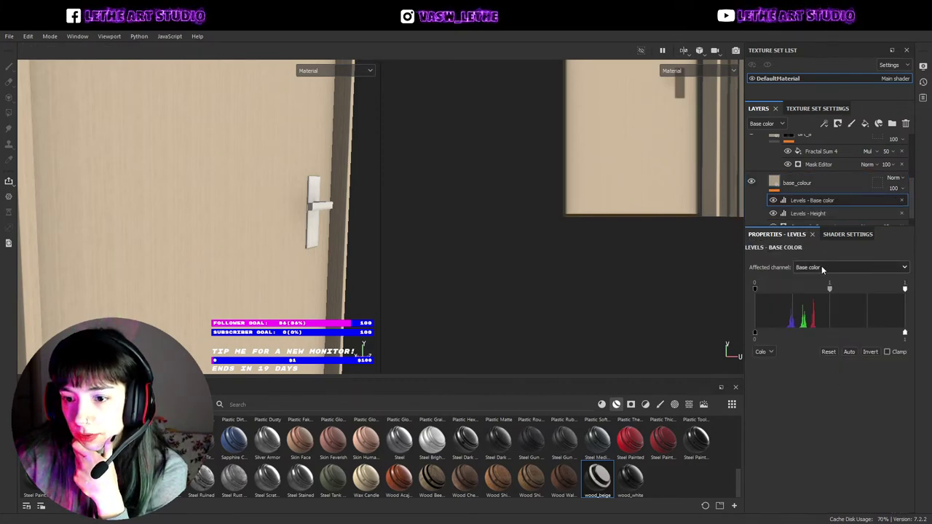
{"action": "left_click_drag", "start_coordinate": [826, 291], "coordinate": [834, 292]}
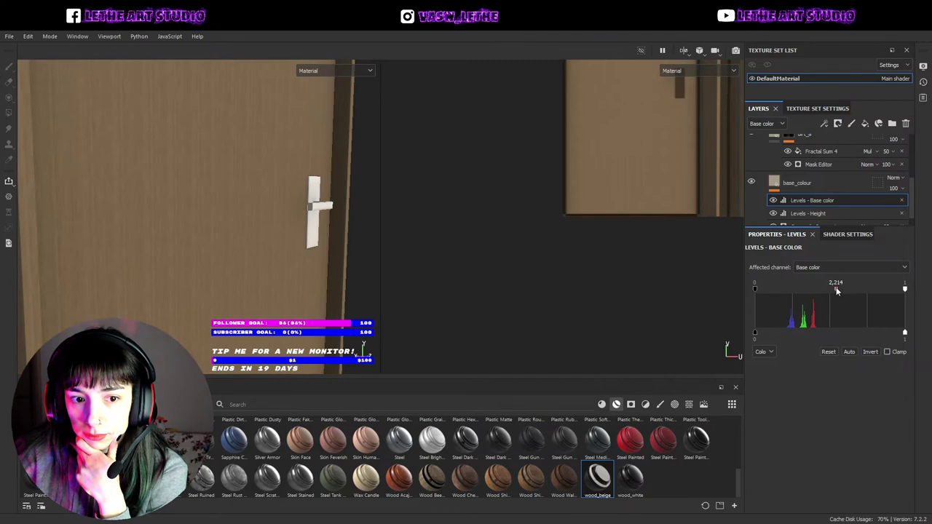
{"action": "left_click_drag", "start_coordinate": [755, 289], "coordinate": [768, 288]}
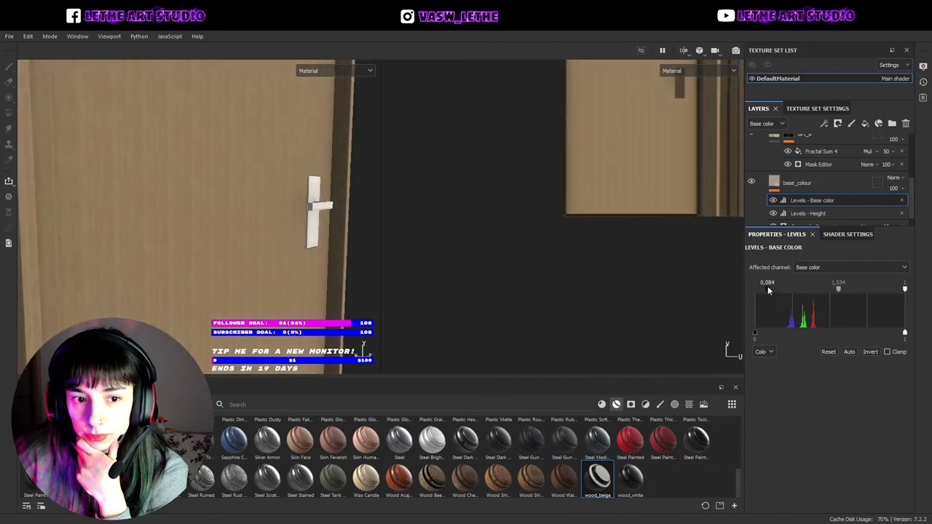
{"action": "left_click_drag", "start_coordinate": [836, 288], "coordinate": [838, 288]}
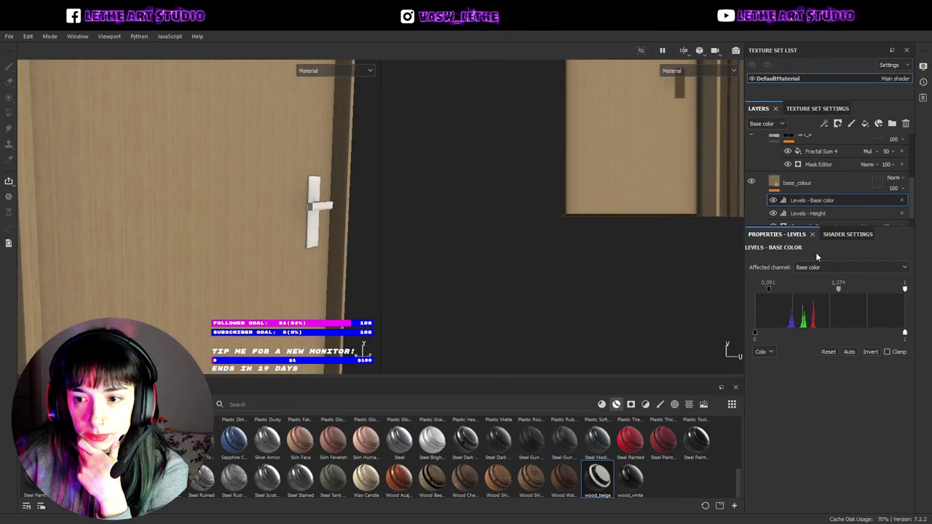
{"action": "scroll", "coordinate": [823, 216], "scroll_direction": "down", "scroll_amount": 1}
- Lower the Grayscale Conversion opacity to about 45
{"action": "left_click", "coordinate": [806, 213]}
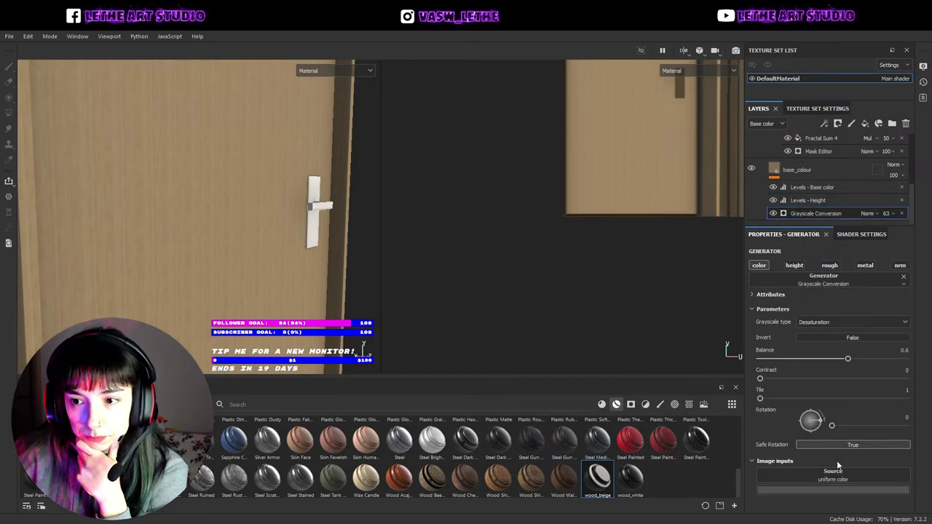
{"action": "left_click_drag", "start_coordinate": [901, 232], "coordinate": [902, 236]}
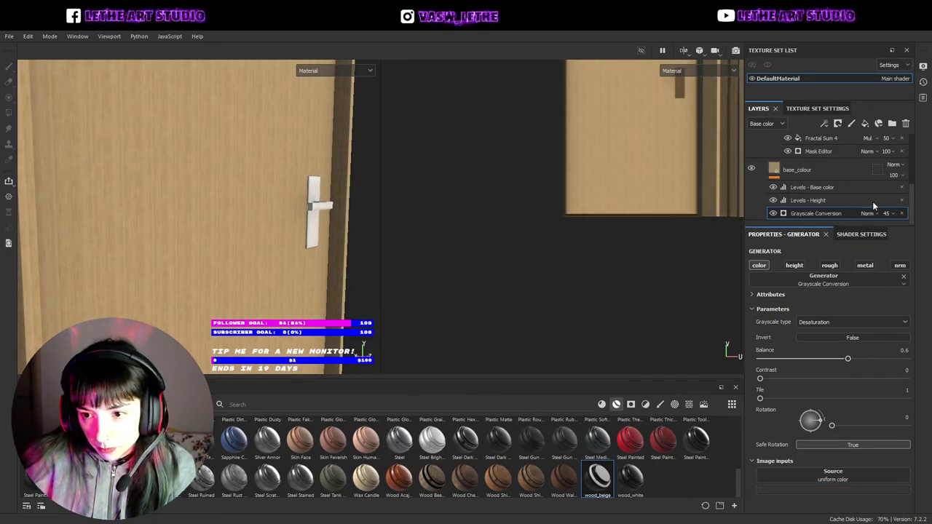
{"action": "mouse_move", "coordinate": [889, 213]}
{"action": "left_mouse_down"}
{"action": "mouse_move", "coordinate": [915, 233]}
{"action": "mouse_move", "coordinate": [797, 201]}
{"action": "left_mouse_up"}
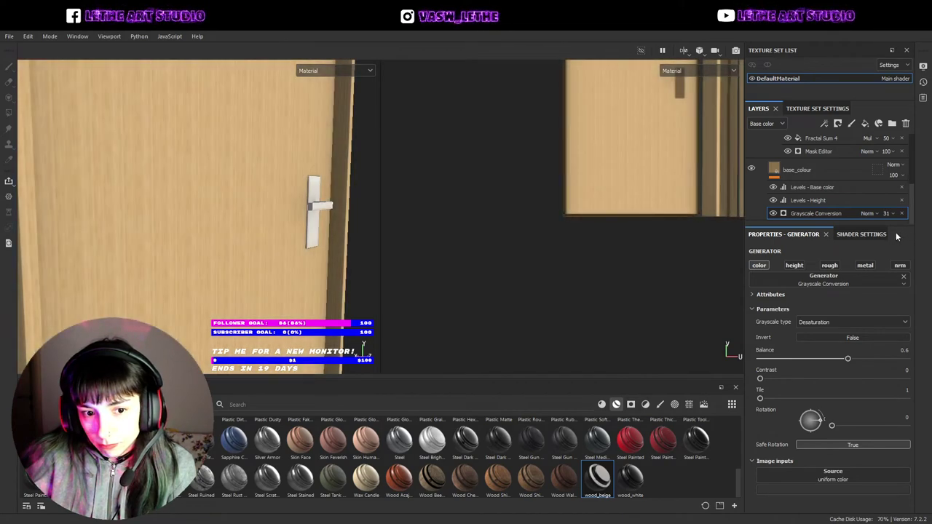
- Set the Levels - Base color midtone to 0.77 and add another wood_beige material
{"action": "left_click", "coordinate": [774, 187]}
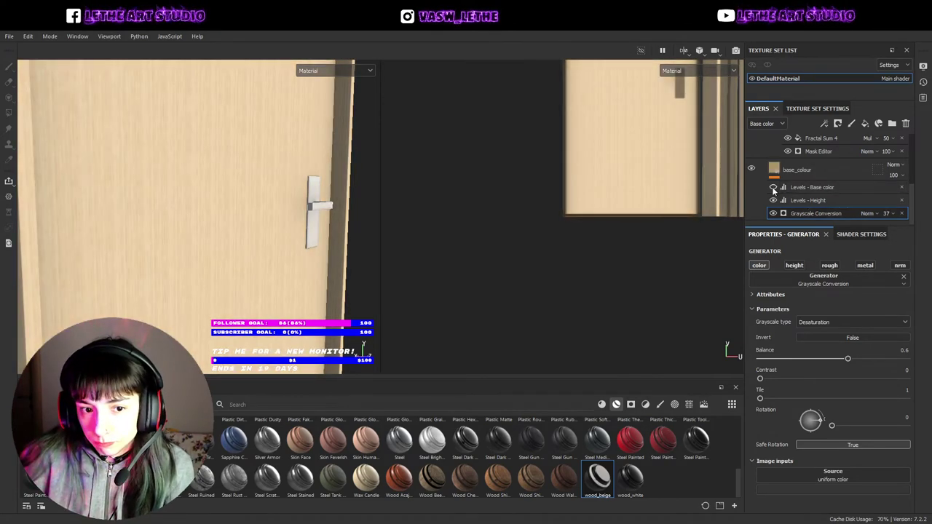
{"action": "mouse_move", "coordinate": [212, 237]}
{"action": "left_mouse_down", "text": "alt"}
{"action": "mouse_move", "coordinate": [233, 257]}
{"action": "mouse_move", "coordinate": [67, 243]}
{"action": "mouse_move", "coordinate": [37, 211]}
{"action": "mouse_move", "coordinate": [150, 228]}
{"action": "mouse_move", "coordinate": [251, 266]}
{"action": "left_mouse_up", "text": "alt"}
{"action": "left_click_drag", "start_coordinate": [273, 233], "coordinate": [262, 229], "text": "alt"}
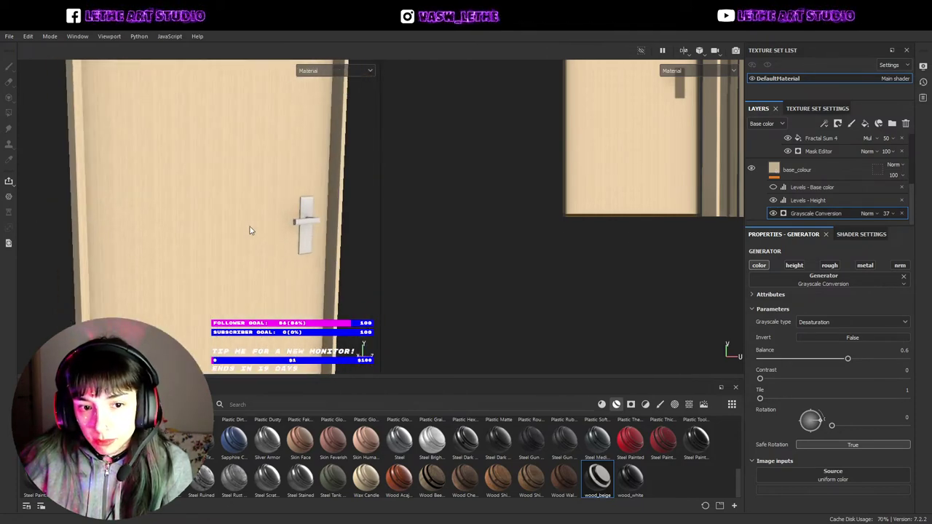
{"action": "right_click_drag", "start_coordinate": [262, 229], "coordinate": [304, 242], "text": "alt"}
{"action": "left_click", "coordinate": [773, 187]}
{"action": "left_click", "coordinate": [808, 187]}
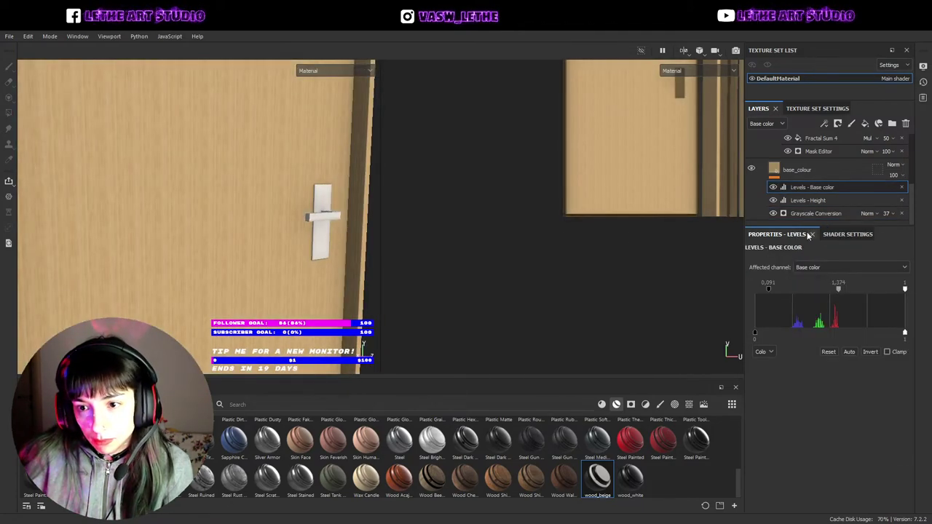
{"action": "left_click_drag", "start_coordinate": [834, 295], "coordinate": [820, 299]}
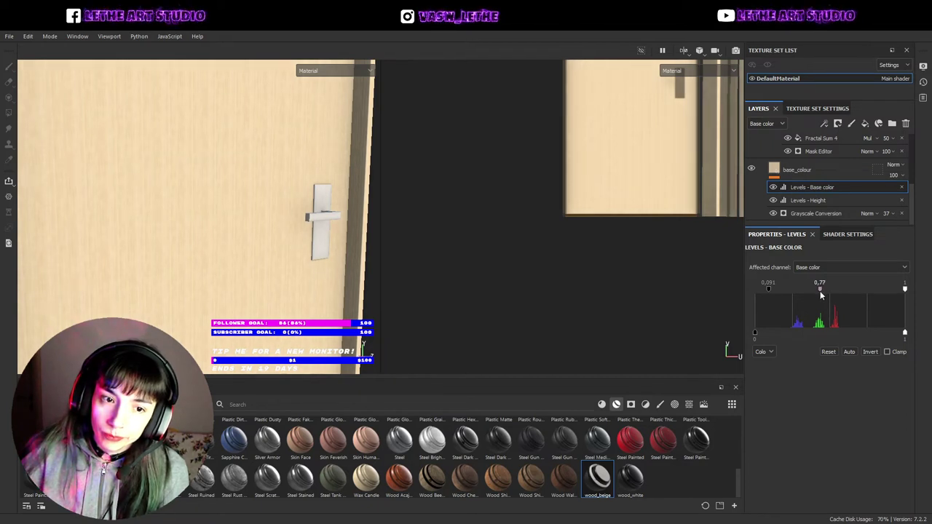
{"action": "left_click_drag", "start_coordinate": [597, 477], "coordinate": [788, 168]}
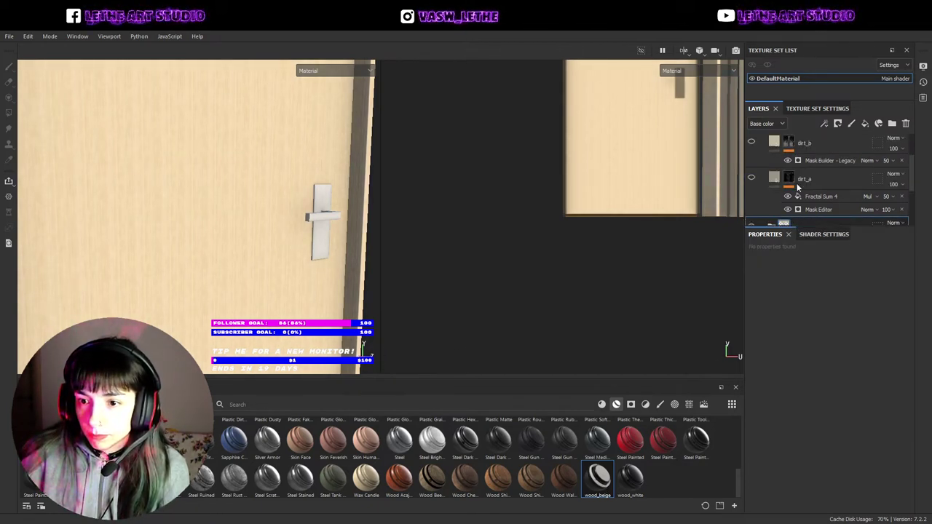
{"action": "scroll", "coordinate": [782, 197], "scroll_direction": "down", "scroll_amount": 2}
- Move wood_beige to the top of the stack and set its mask to polygon fill
{"action": "left_click_drag", "start_coordinate": [801, 194], "coordinate": [805, 145]}
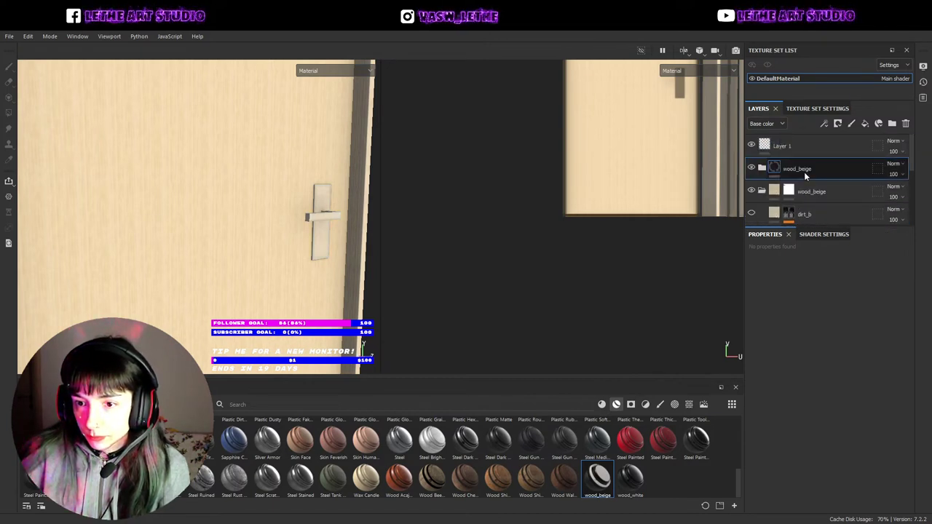
{"action": "left_click", "coordinate": [788, 192]}
{"action": "key", "text": "4"}
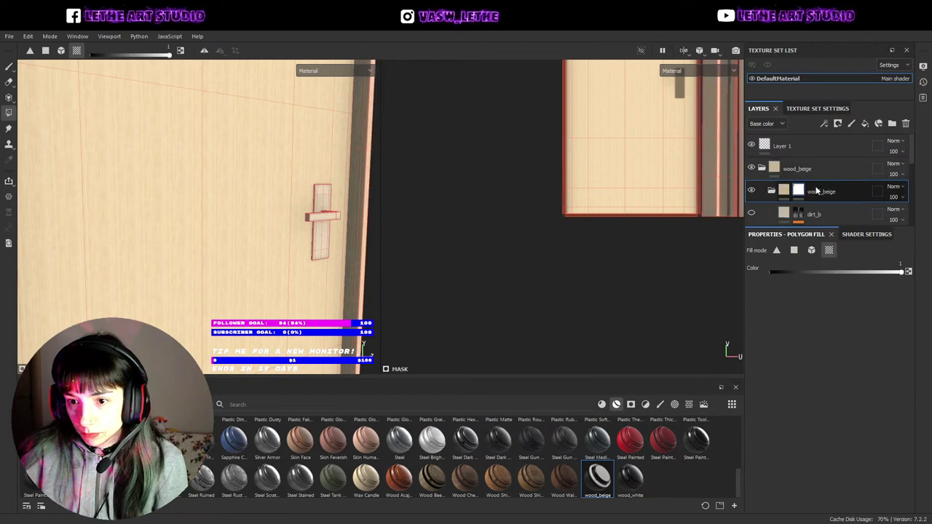
{"action": "left_click", "coordinate": [798, 192]}
{"action": "left_click_drag", "start_coordinate": [791, 194], "coordinate": [790, 175]}
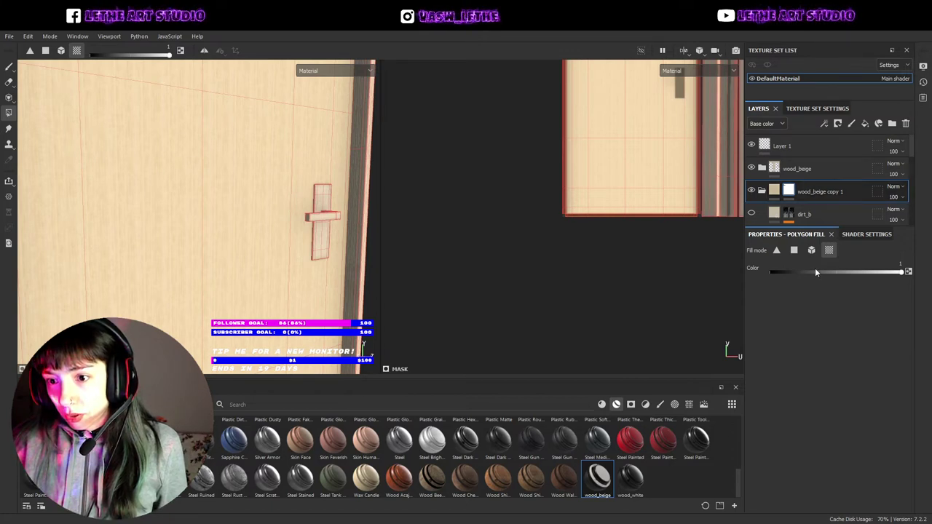
{"action": "left_click", "coordinate": [792, 171]}
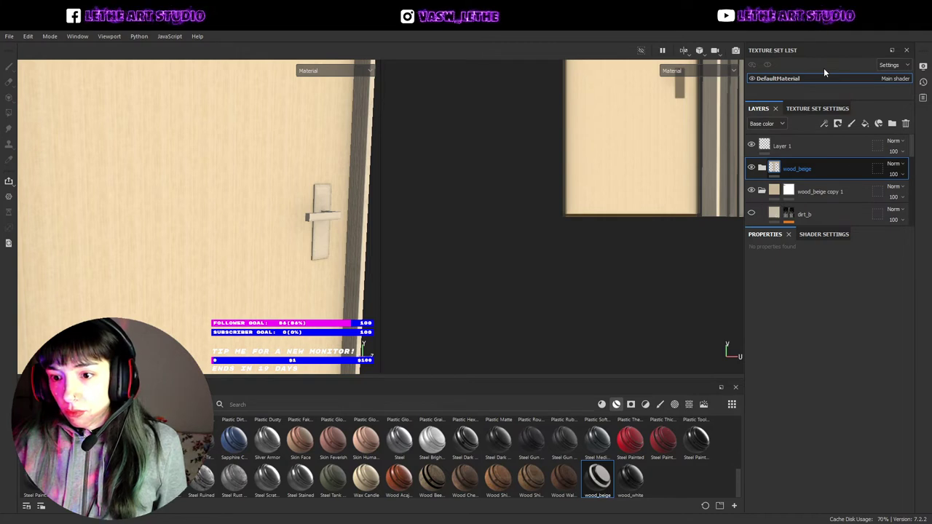
- Rename the copy to wood_beige and delete the duplicate group
{"action": "left_click", "coordinate": [817, 192]}
{"action": "type", "text": "wood_beige"}
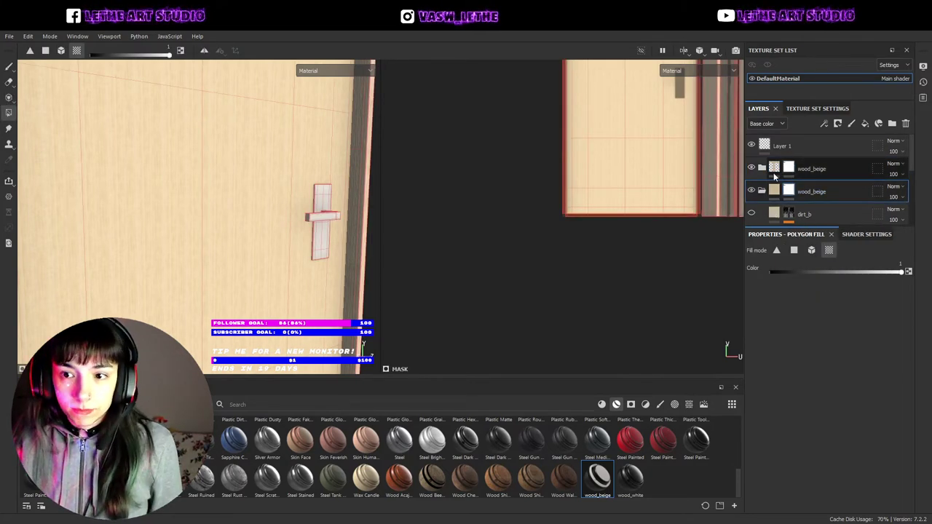
{"action": "key", "text": "Delete"}
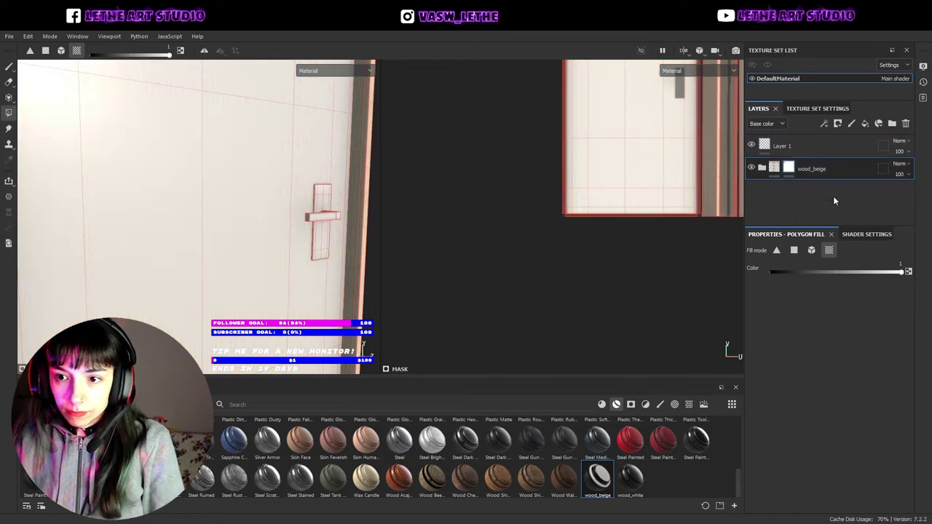
- Expand dirt_a and delete its mask's Paint effect, then do the same for dirt_b
{"action": "scroll", "coordinate": [786, 186], "scroll_direction": "down", "scroll_amount": 2}
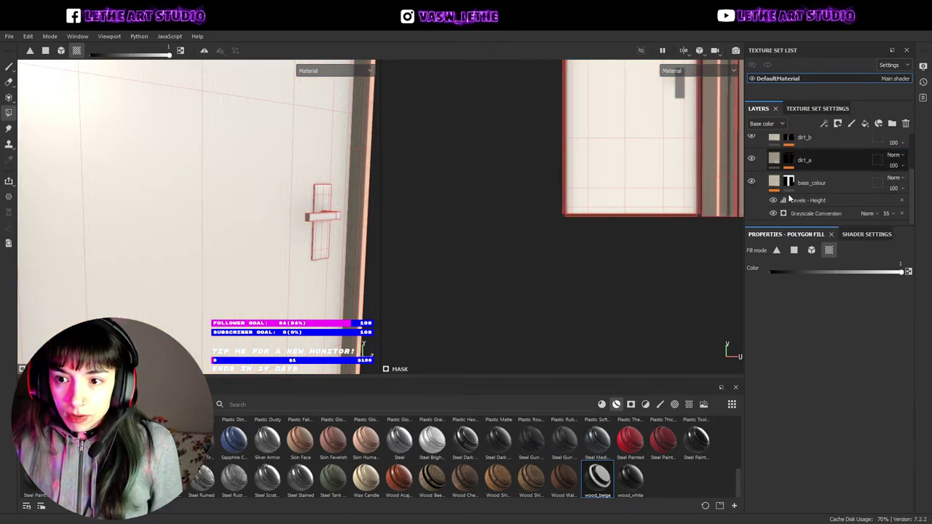
{"action": "scroll", "coordinate": [787, 185], "scroll_direction": "up", "scroll_amount": 2}
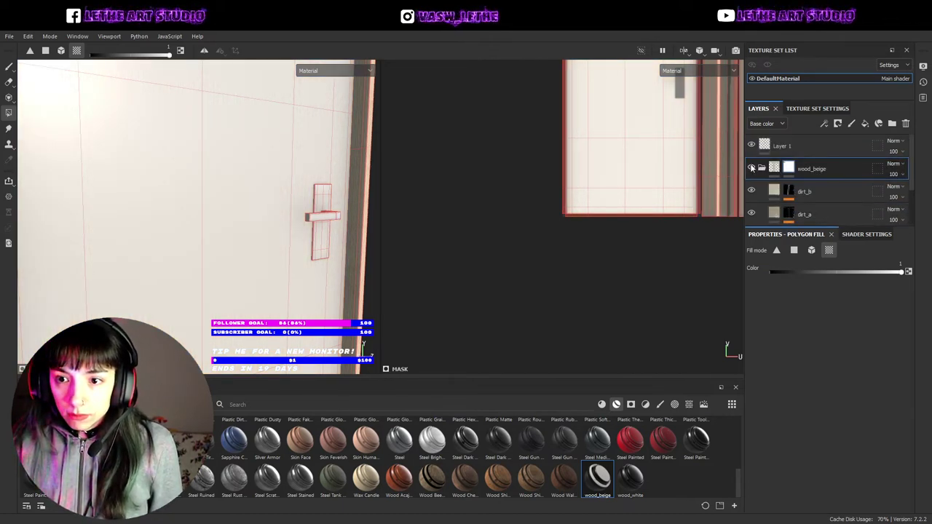
{"action": "scroll", "coordinate": [771, 178], "scroll_direction": "down", "scroll_amount": 2}
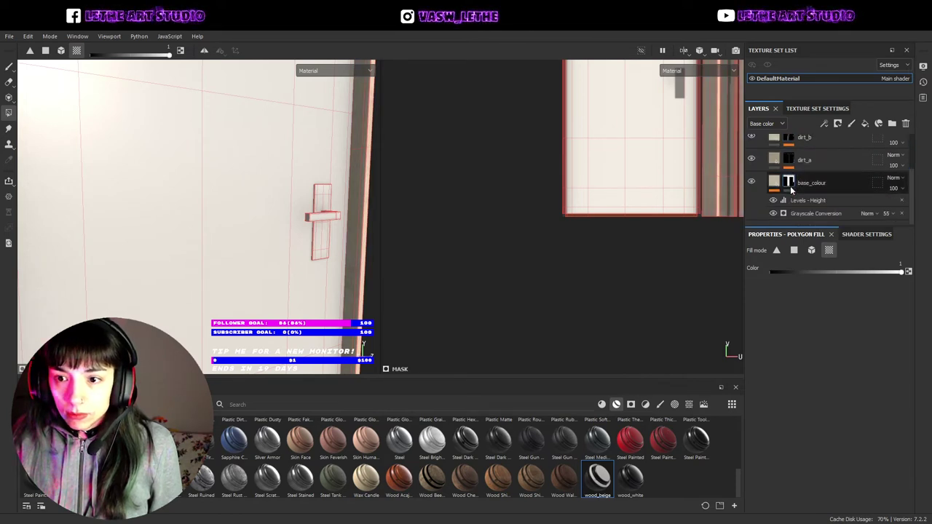
{"action": "left_click", "coordinate": [786, 165]}
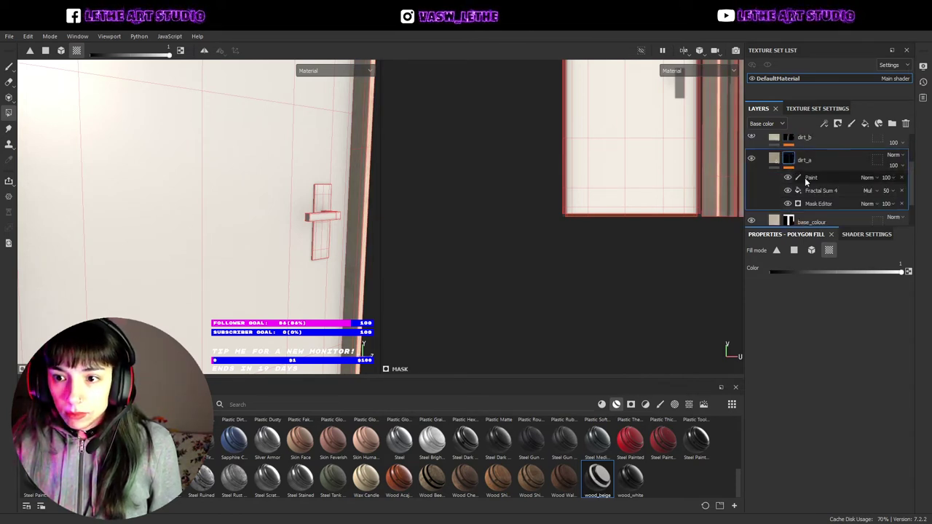
{"action": "left_click", "coordinate": [902, 177]}
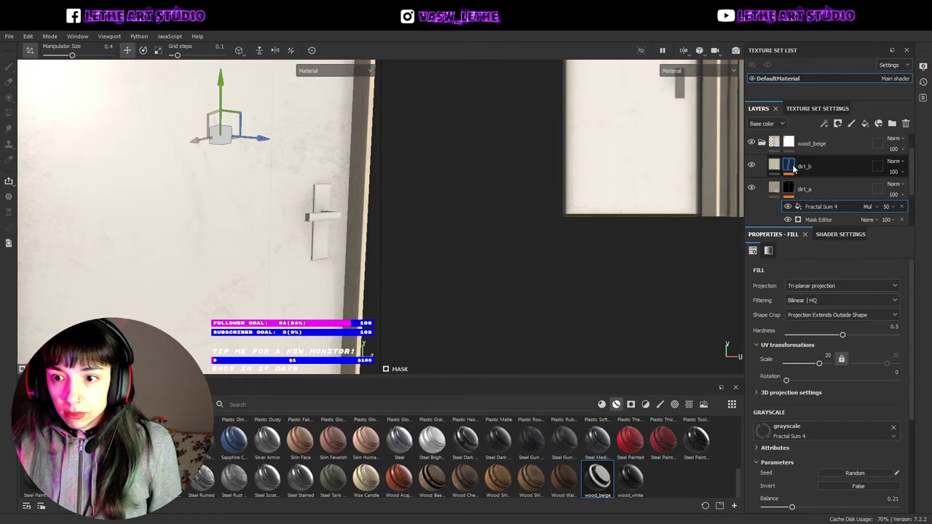
{"action": "left_click", "coordinate": [792, 168]}
{"action": "left_click", "coordinate": [900, 187]}
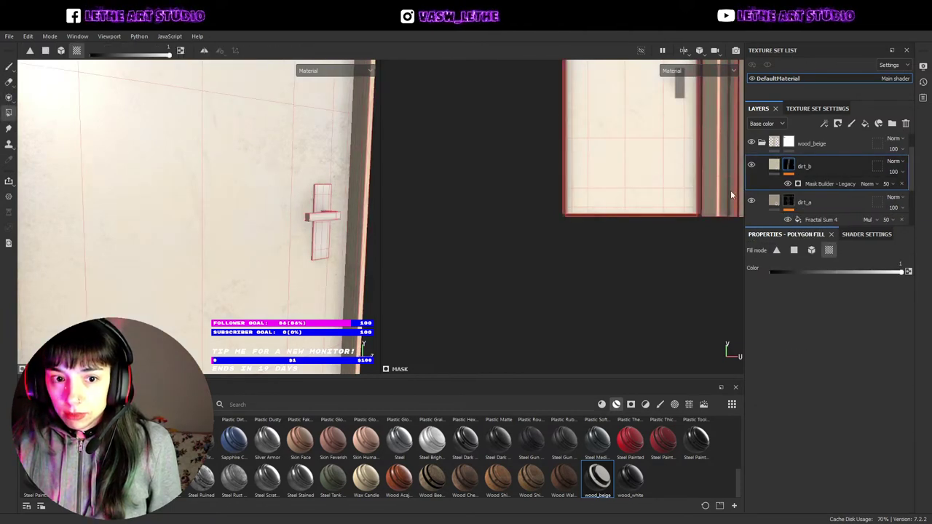
- Select the base_colour layer, then the wood_beige layer's mask, and reframe the 2D view
{"action": "left_click_drag", "start_coordinate": [308, 246], "coordinate": [235, 265], "text": "alt"}
{"action": "scroll", "coordinate": [806, 167], "scroll_direction": "down", "scroll_amount": 1}
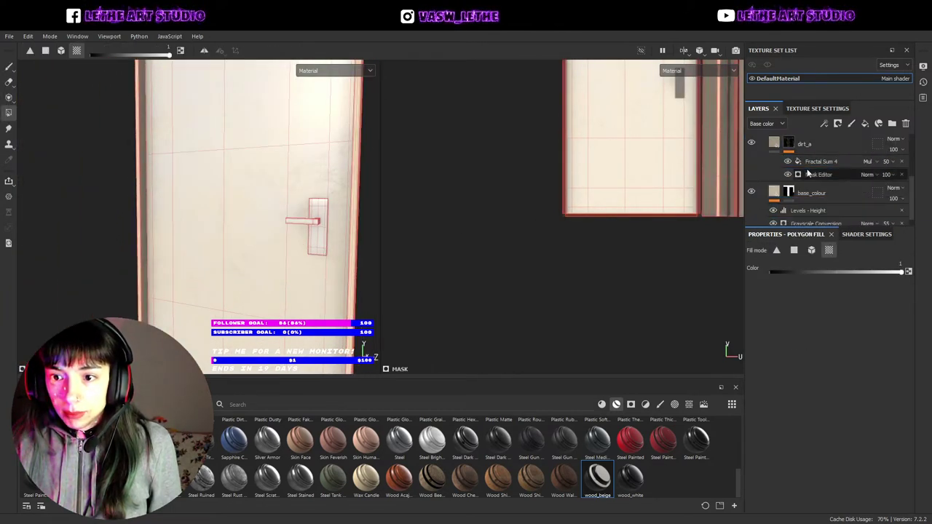
{"action": "scroll", "coordinate": [794, 195], "scroll_direction": "down", "scroll_amount": 1}
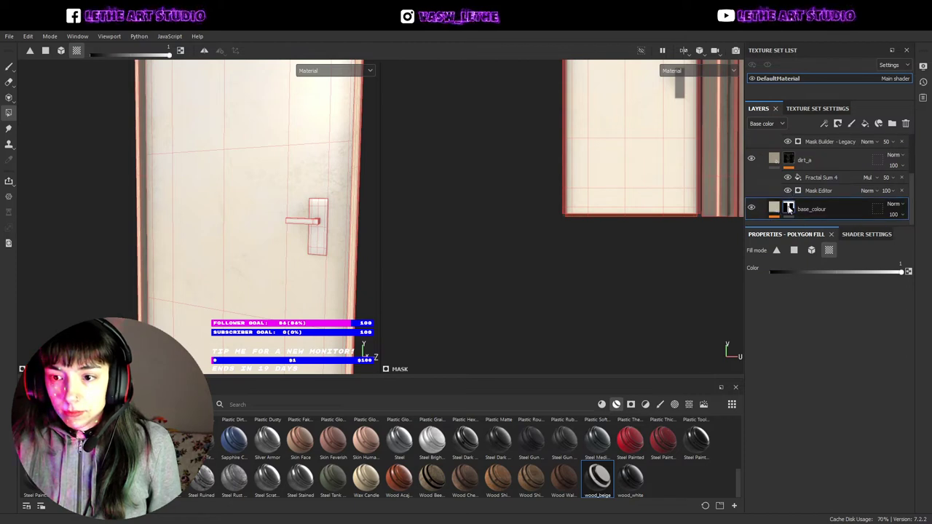
{"action": "left_click", "coordinate": [774, 210]}
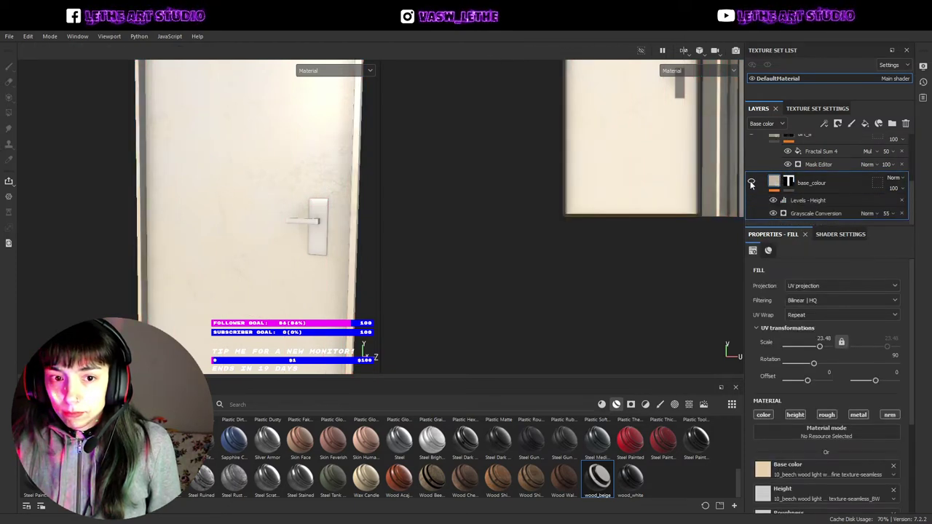
{"action": "scroll", "coordinate": [749, 180], "scroll_direction": "up", "scroll_amount": 1}
{"action": "scroll", "coordinate": [750, 180], "scroll_direction": "up", "scroll_amount": 1}
{"action": "scroll", "coordinate": [749, 162], "scroll_direction": "up", "scroll_amount": 2}
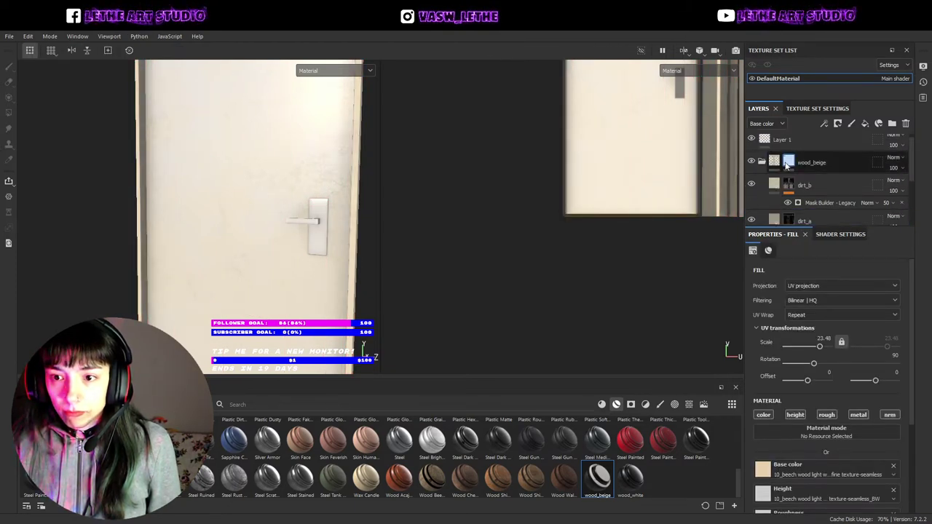
{"action": "left_click", "coordinate": [788, 163]}
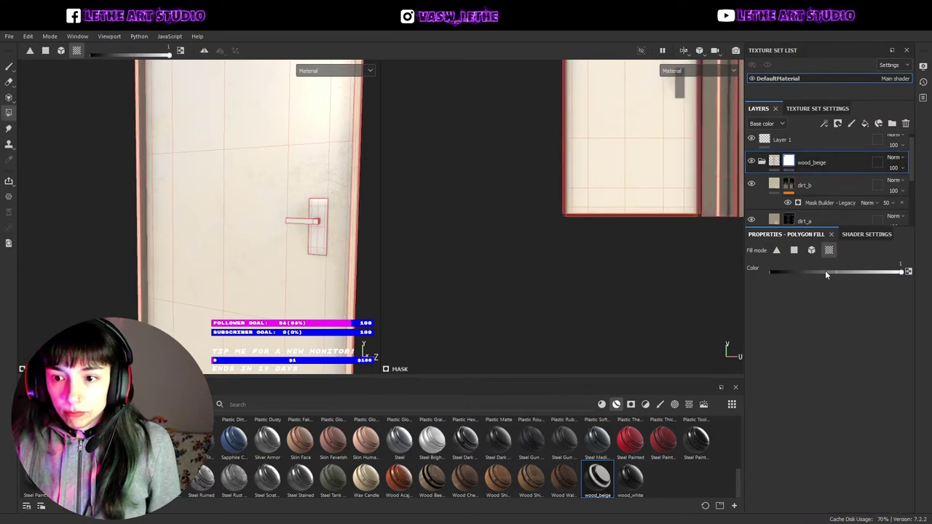
{"action": "left_click_drag", "start_coordinate": [665, 245], "coordinate": [608, 201]}
{"action": "scroll", "coordinate": [682, 180], "scroll_direction": "down", "scroll_amount": 1}
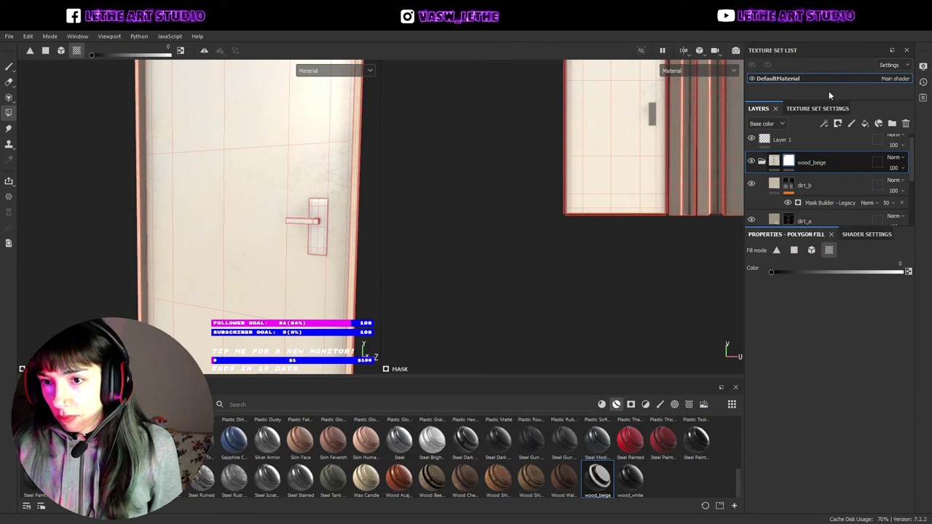
{"action": "left_click_drag", "start_coordinate": [729, 151], "coordinate": [544, 238], "text": "alt"}
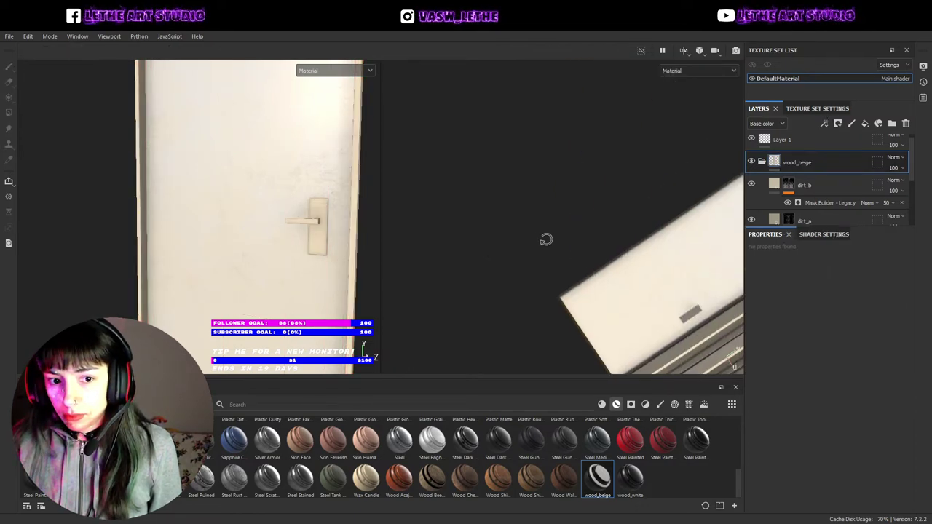
{"action": "left_click_drag", "start_coordinate": [685, 238], "coordinate": [553, 243], "text": "alt"}
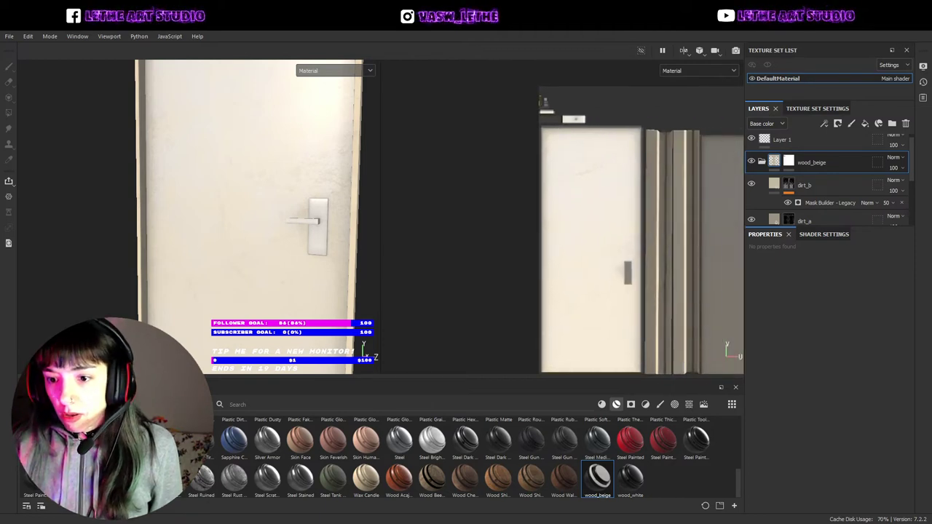
{"action": "middle_click_drag", "start_coordinate": [640, 240], "coordinate": [619, 215], "text": "alt"}
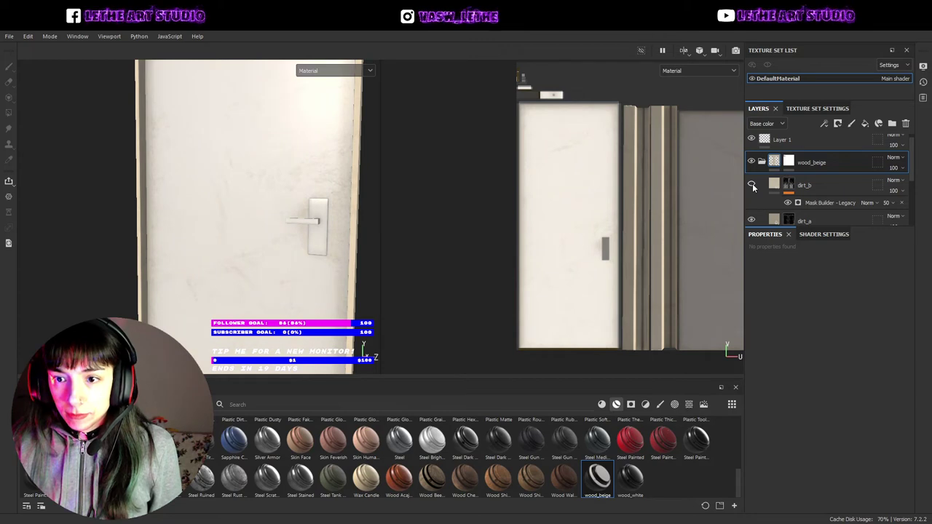
{"action": "left_click", "coordinate": [752, 220]}
{"action": "left_click", "coordinate": [752, 220]}
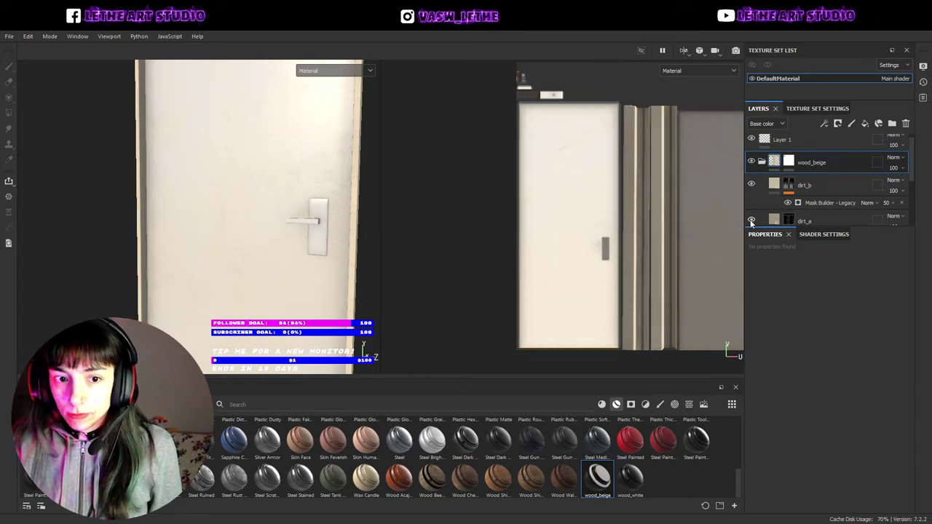
{"action": "scroll", "coordinate": [755, 216], "scroll_direction": "down", "scroll_amount": 2}
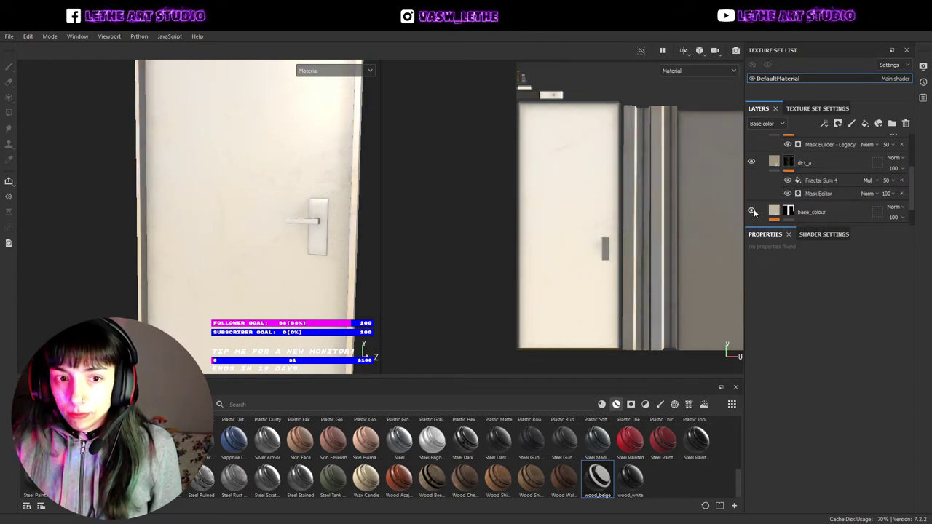
{"action": "scroll", "coordinate": [753, 211], "scroll_direction": "down", "scroll_amount": 2}
{"action": "left_click", "coordinate": [799, 204]}
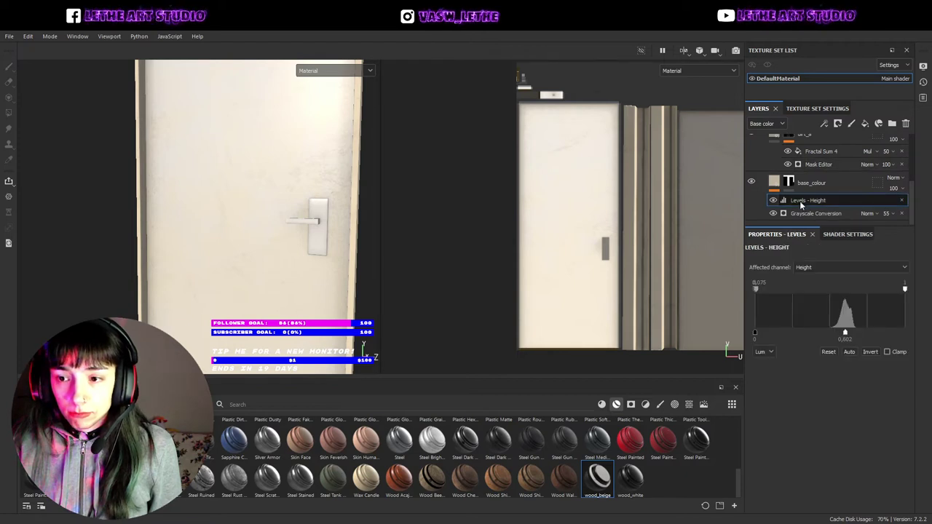
{"action": "left_click", "coordinate": [791, 188]}
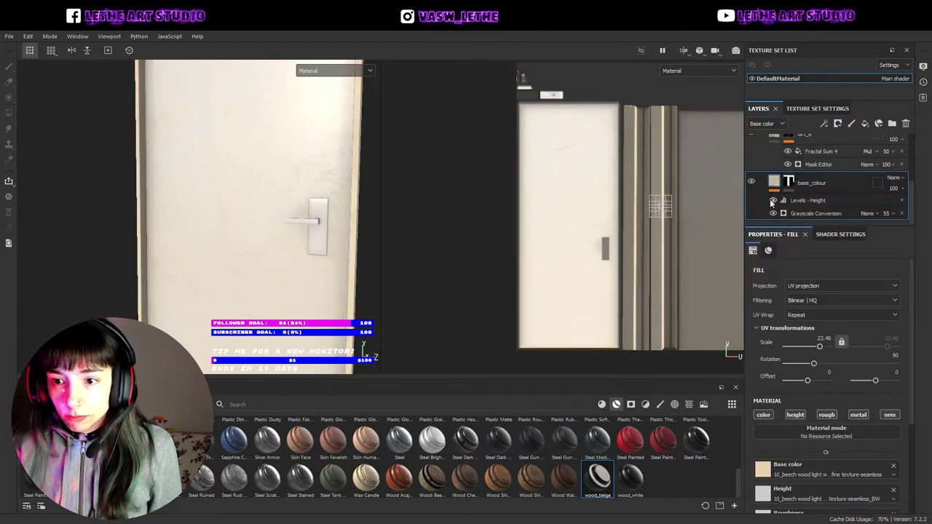
{"action": "left_click_drag", "start_coordinate": [375, 175], "coordinate": [382, 202], "text": "alt"}
{"action": "right_click_drag", "start_coordinate": [298, 253], "coordinate": [292, 268], "text": "shift"}
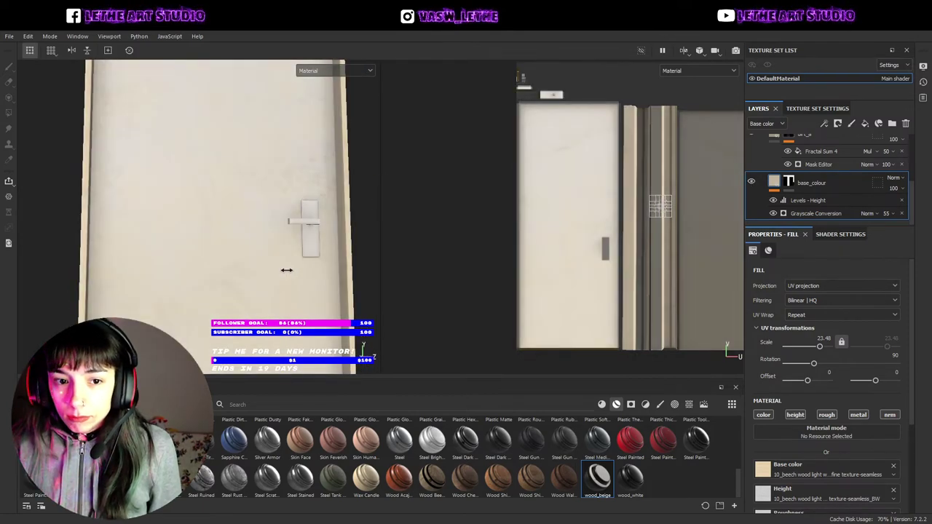
{"action": "scroll", "coordinate": [296, 235], "scroll_direction": "up", "scroll_amount": 3}
{"action": "scroll", "coordinate": [304, 254], "scroll_direction": "up", "scroll_amount": 2}
{"action": "left_click_drag", "start_coordinate": [304, 254], "coordinate": [289, 235], "text": "alt"}
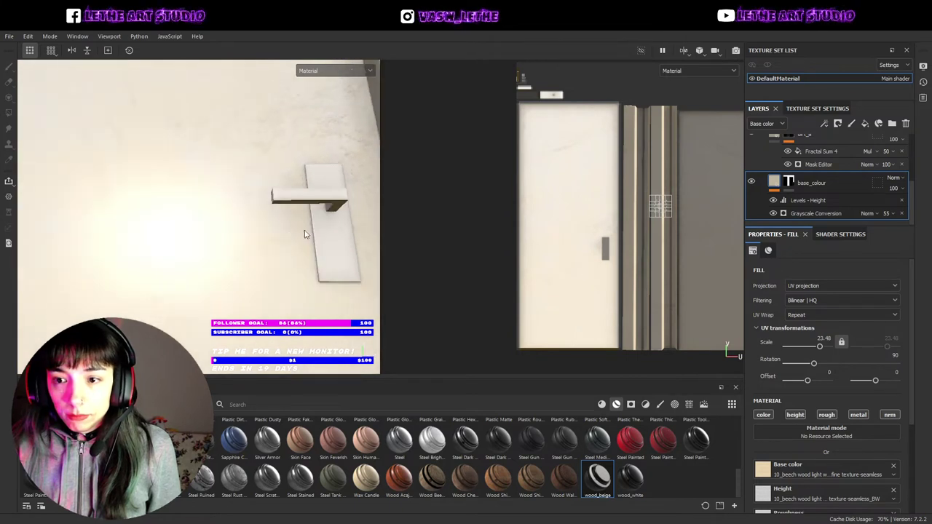
{"action": "scroll", "coordinate": [791, 186], "scroll_direction": "up", "scroll_amount": 1}
{"action": "left_click", "coordinate": [792, 188]}
{"action": "left_click", "coordinate": [789, 207]}
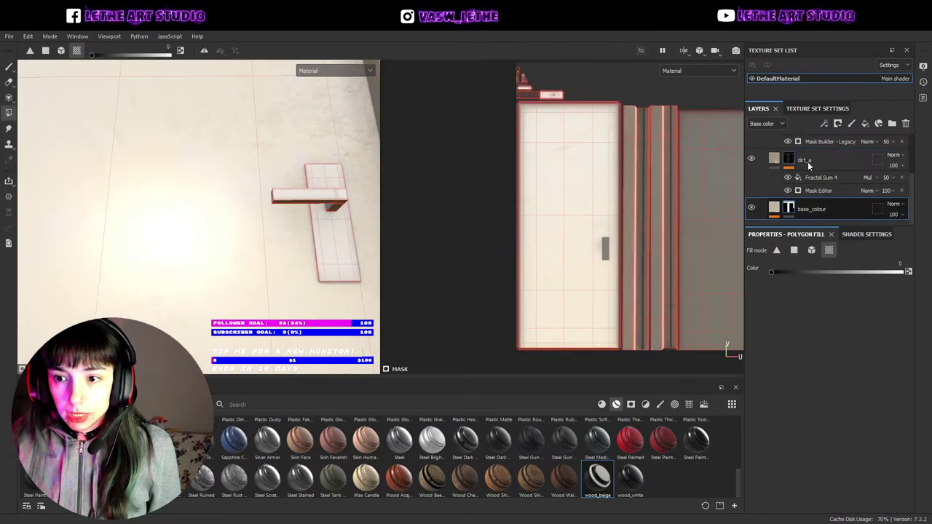
{"action": "mouse_move", "coordinate": [230, 197]}
{"action": "left_mouse_down", "text": "alt"}
{"action": "mouse_move", "coordinate": [328, 263]}
{"action": "mouse_move", "coordinate": [225, 276]}
{"action": "mouse_move", "coordinate": [235, 249]}
{"action": "mouse_move", "coordinate": [141, 216]}
{"action": "mouse_move", "coordinate": [329, 232]}
{"action": "mouse_move", "coordinate": [319, 232]}
{"action": "left_mouse_up", "text": "alt"}
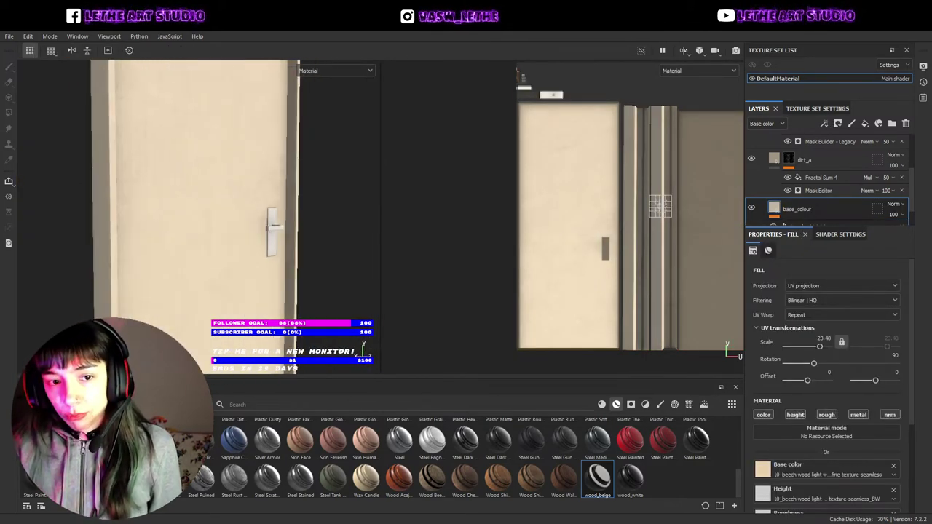
{"action": "mouse_move", "coordinate": [230, 247]}
{"action": "left_mouse_down", "text": "alt"}
{"action": "mouse_move", "coordinate": [219, 250]}
{"action": "mouse_move", "coordinate": [216, 277]}
{"action": "mouse_move", "coordinate": [175, 278]}
{"action": "left_mouse_up", "text": "alt"}
{"action": "scroll", "coordinate": [712, 162], "scroll_direction": "up", "scroll_amount": 1}
{"action": "scroll", "coordinate": [782, 161], "scroll_direction": "up", "scroll_amount": 1}
{"action": "scroll", "coordinate": [803, 152], "scroll_direction": "up", "scroll_amount": 1}
{"action": "scroll", "coordinate": [773, 157], "scroll_direction": "up", "scroll_amount": 1}
- Delete the empty Layer 1 and add Steel Bright from the shelf as the top layer
{"action": "left_click", "coordinate": [773, 155]}
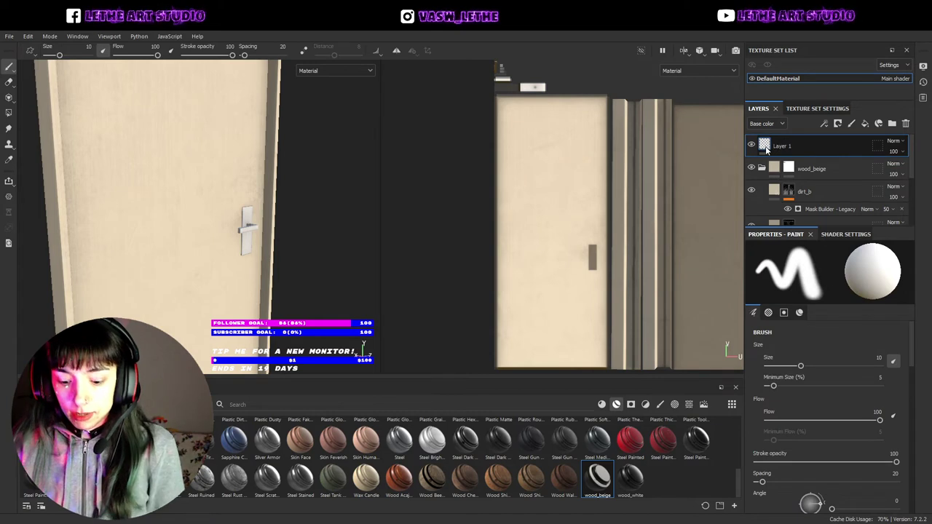
{"action": "key", "text": "Delete"}
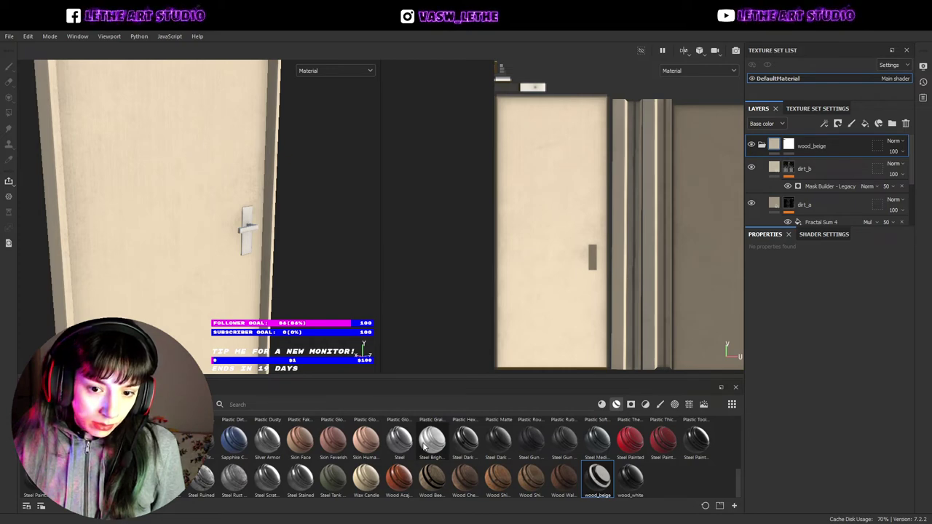
{"action": "left_click_drag", "start_coordinate": [424, 446], "coordinate": [810, 139]}
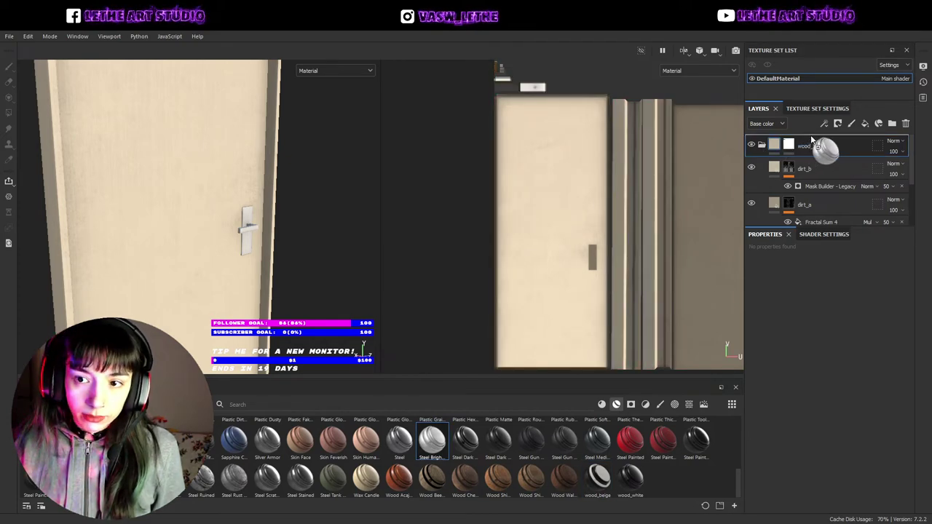
{"action": "left_click_drag", "start_coordinate": [810, 134], "coordinate": [806, 137]}
- Give the Steel Bright layer a black mask and start painting it onto the door handle
{"action": "mouse_move", "coordinate": [219, 233]}
{"action": "left_mouse_down", "text": "alt"}
{"action": "mouse_move", "coordinate": [169, 236]}
{"action": "mouse_move", "coordinate": [262, 251]}
{"action": "left_mouse_up", "text": "alt"}
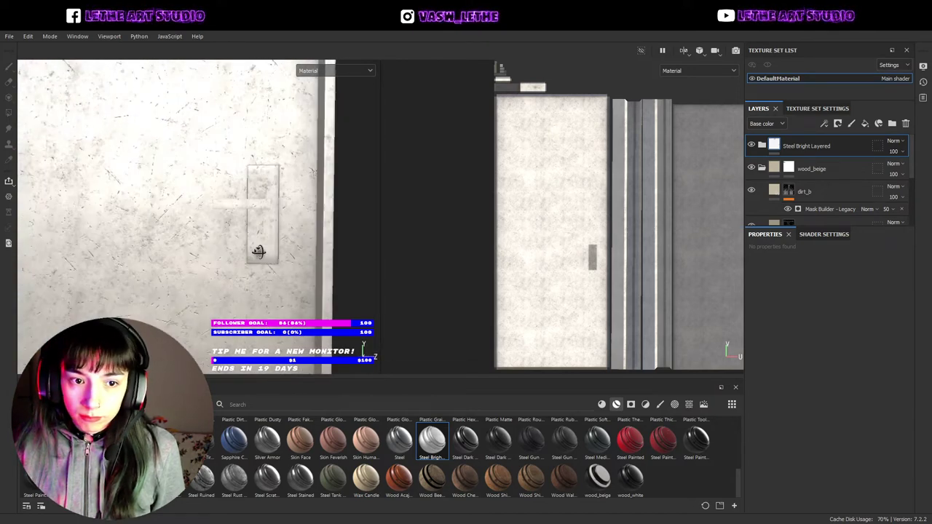
{"action": "left_click_drag", "start_coordinate": [263, 252], "coordinate": [502, 196], "text": "alt"}
{"action": "double_click", "coordinate": [794, 146]}
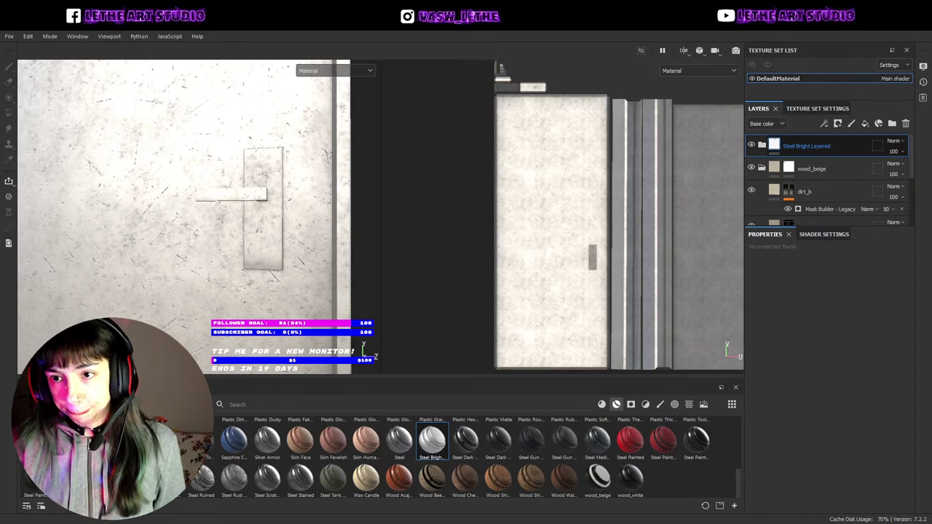
{"action": "key", "text": "Return"}
{"action": "key", "text": "4"}
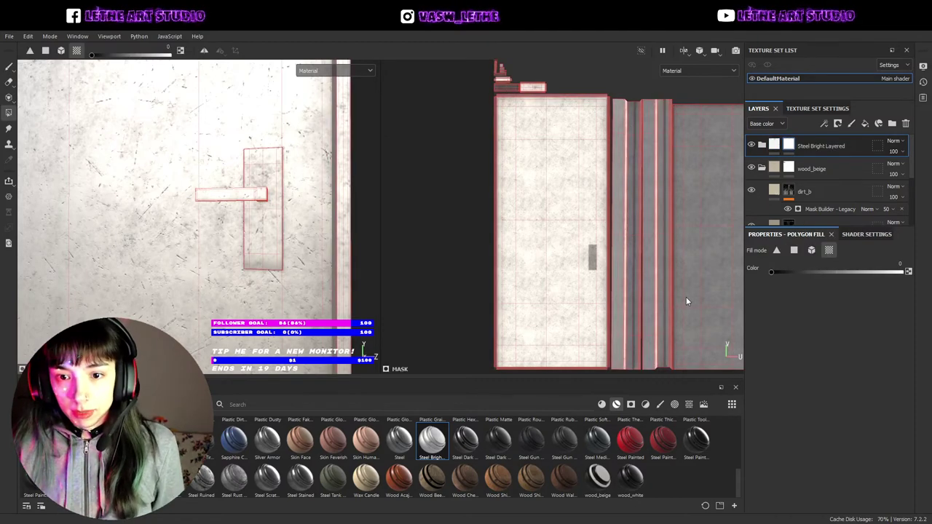
{"action": "scroll", "coordinate": [214, 176], "scroll_direction": "down", "scroll_amount": 5}
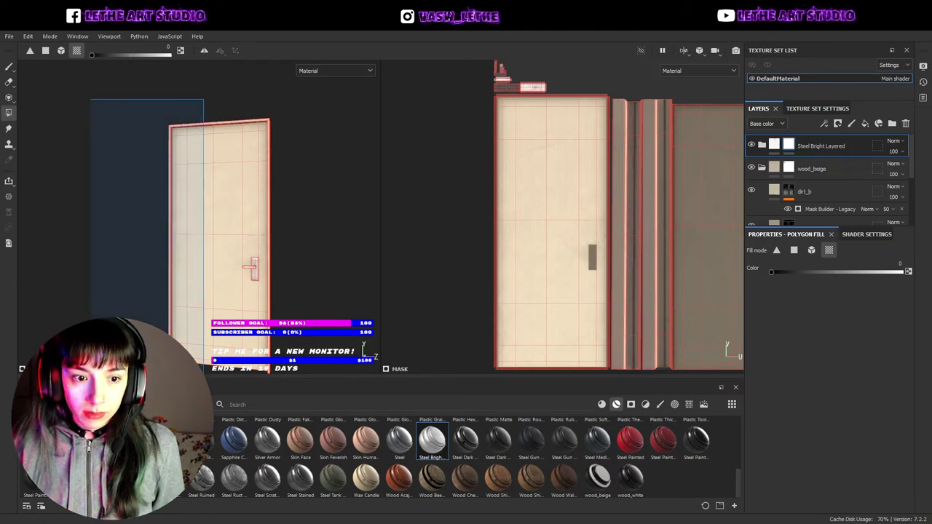
{"action": "mouse_move", "coordinate": [439, 307]}
{"action": "left_mouse_down", "text": "alt"}
{"action": "mouse_move", "coordinate": [333, 274]}
{"action": "mouse_move", "coordinate": [336, 212]}
{"action": "mouse_move", "coordinate": [300, 224]}
{"action": "left_mouse_up", "text": "alt"}
{"action": "scroll", "coordinate": [333, 274], "scroll_direction": "up", "scroll_amount": 3}
{"action": "key", "text": "1"}
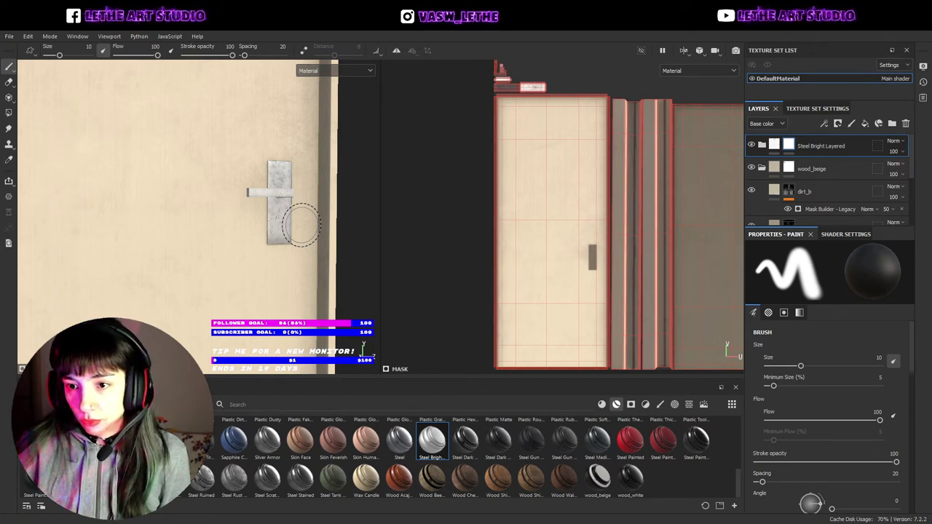
{"action": "mouse_move", "coordinate": [251, 251]}
{"action": "left_mouse_down", "text": "alt"}
{"action": "mouse_move", "coordinate": [271, 232]}
{"action": "mouse_move", "coordinate": [308, 221]}
{"action": "mouse_move", "coordinate": [337, 254]}
{"action": "mouse_move", "coordinate": [357, 306]}
{"action": "mouse_move", "coordinate": [335, 212]}
{"action": "mouse_move", "coordinate": [251, 178]}
{"action": "mouse_move", "coordinate": [493, 209]}
{"action": "left_mouse_up", "text": "alt"}
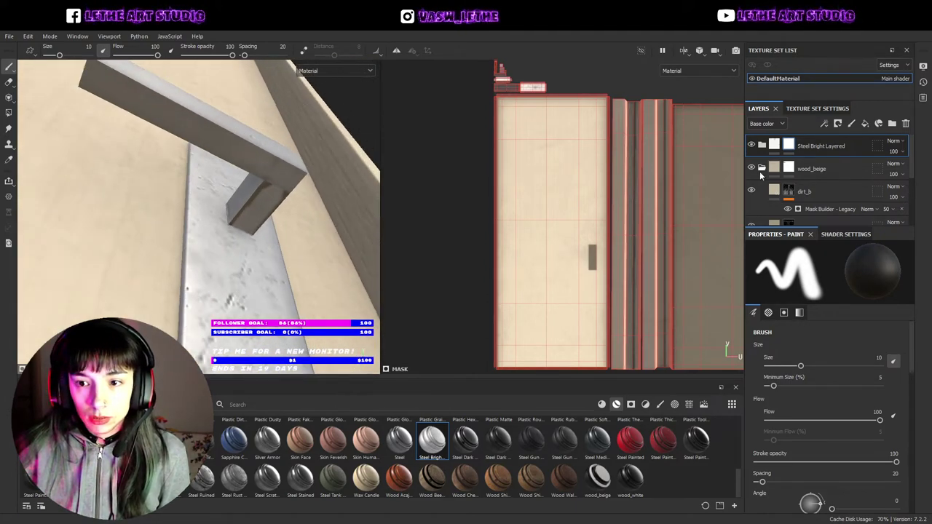
- Expand the steel folder and toggle wood_beige, steel, Stain and Scratches visibility to compare
{"action": "left_click", "coordinate": [752, 169]}
{"action": "left_click", "coordinate": [752, 169]}
{"action": "left_click", "coordinate": [752, 146]}
{"action": "left_click", "coordinate": [752, 145]}
{"action": "left_click", "coordinate": [774, 145]}
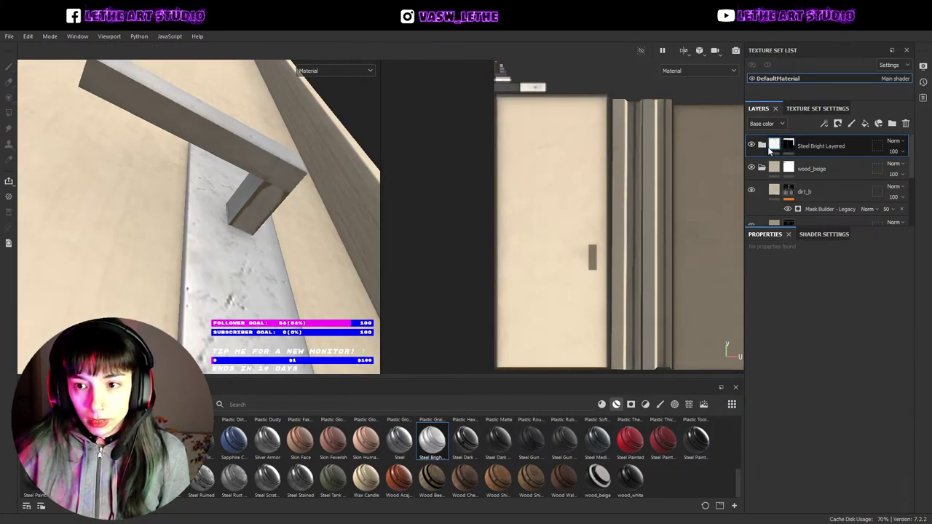
{"action": "left_click", "coordinate": [762, 146]}
{"action": "left_click", "coordinate": [762, 146]}
{"action": "left_click", "coordinate": [762, 146]}
{"action": "scroll", "coordinate": [771, 182], "scroll_direction": "down", "scroll_amount": 1}
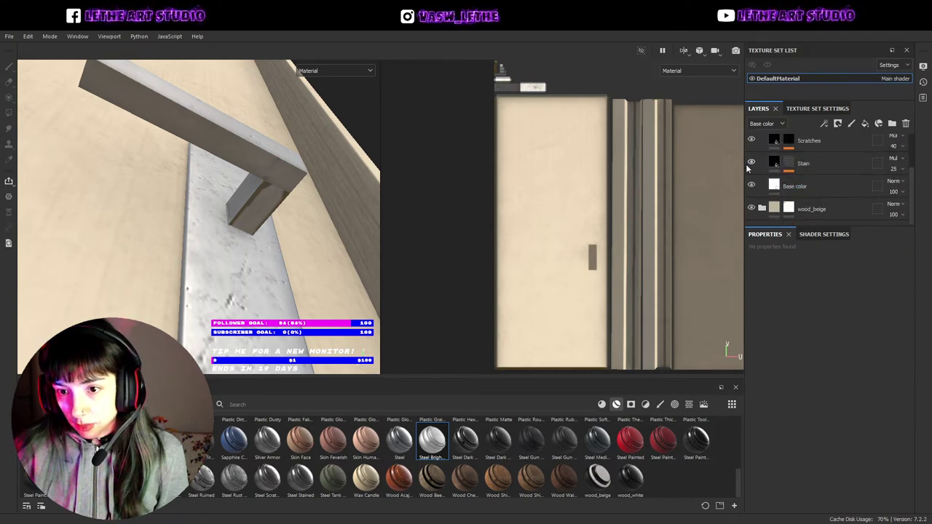
{"action": "left_click", "coordinate": [750, 163]}
{"action": "left_click", "coordinate": [749, 163]}
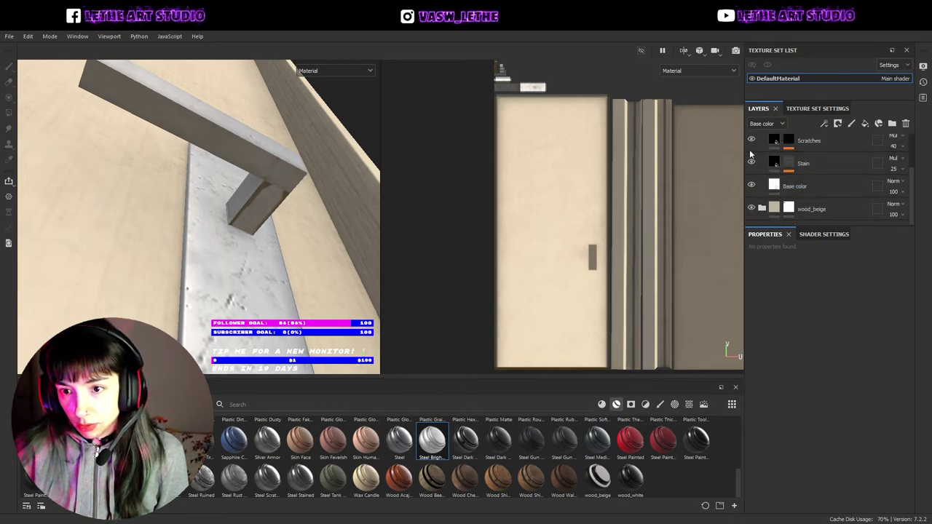
{"action": "left_click", "coordinate": [751, 140]}
{"action": "left_click", "coordinate": [751, 141]}
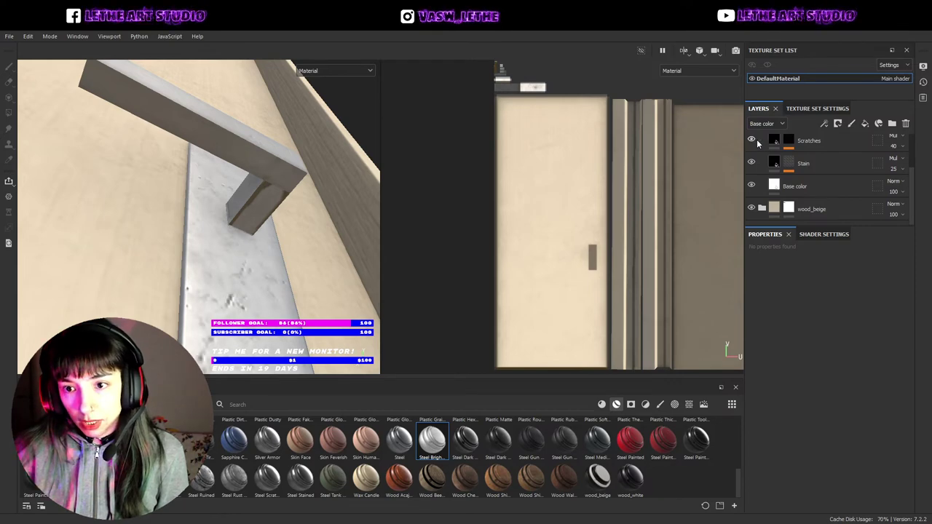
- In grunge_scratches_2, thin scratches to width 0.17 and raise scratch masking to 0.69
{"action": "left_click", "coordinate": [789, 141]}
{"action": "left_click", "coordinate": [832, 158]}
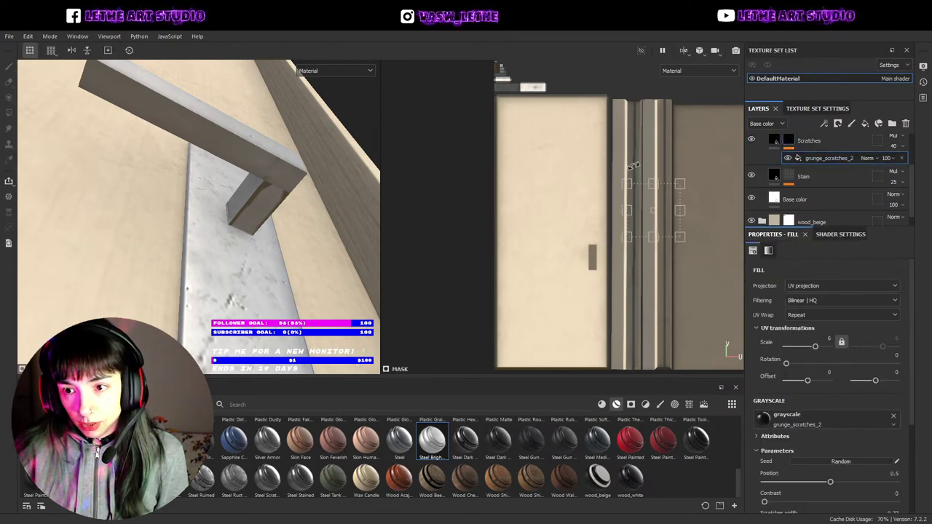
{"action": "scroll", "coordinate": [845, 391], "scroll_direction": "down", "scroll_amount": 2}
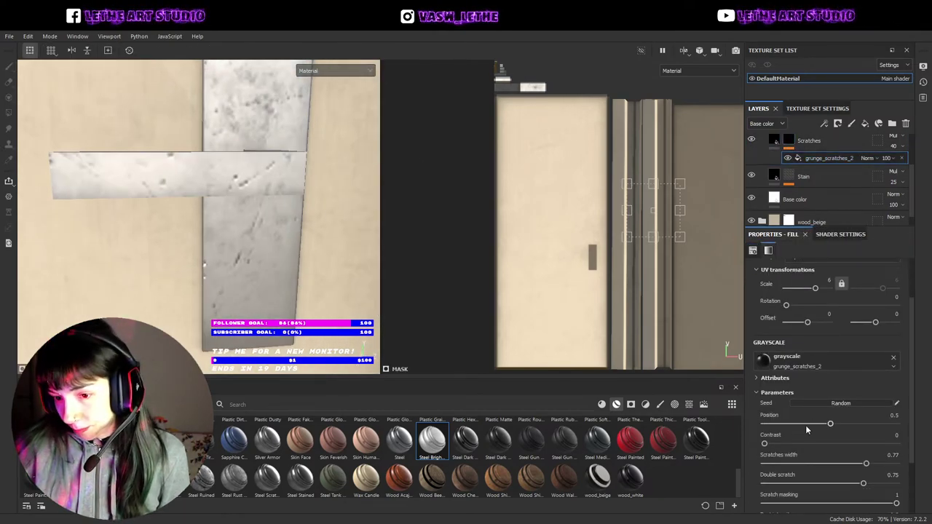
{"action": "scroll", "coordinate": [805, 425], "scroll_direction": "down", "scroll_amount": 1}
{"action": "left_click_drag", "start_coordinate": [865, 405], "coordinate": [777, 406]}
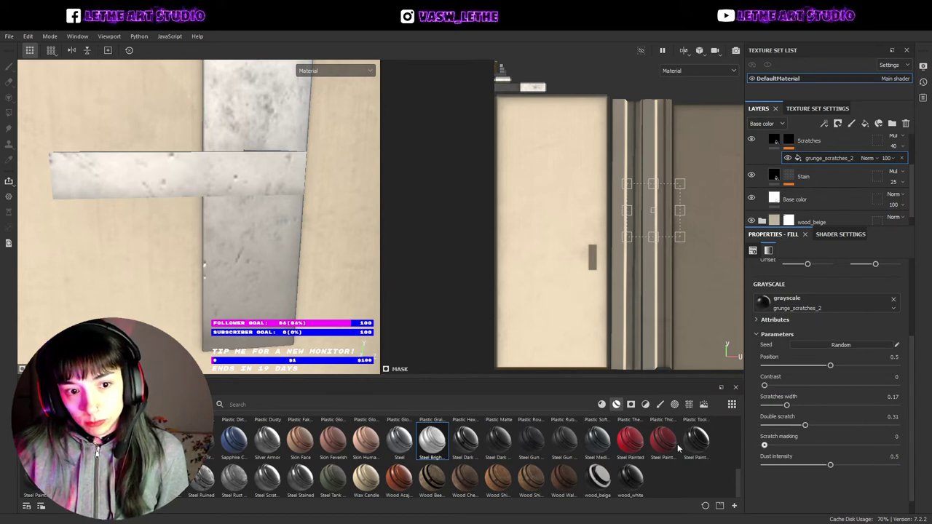
{"action": "mouse_move", "coordinate": [844, 444]}
{"action": "left_mouse_down"}
{"action": "mouse_move", "coordinate": [855, 444]}
{"action": "mouse_move", "coordinate": [732, 472]}
{"action": "left_mouse_up"}
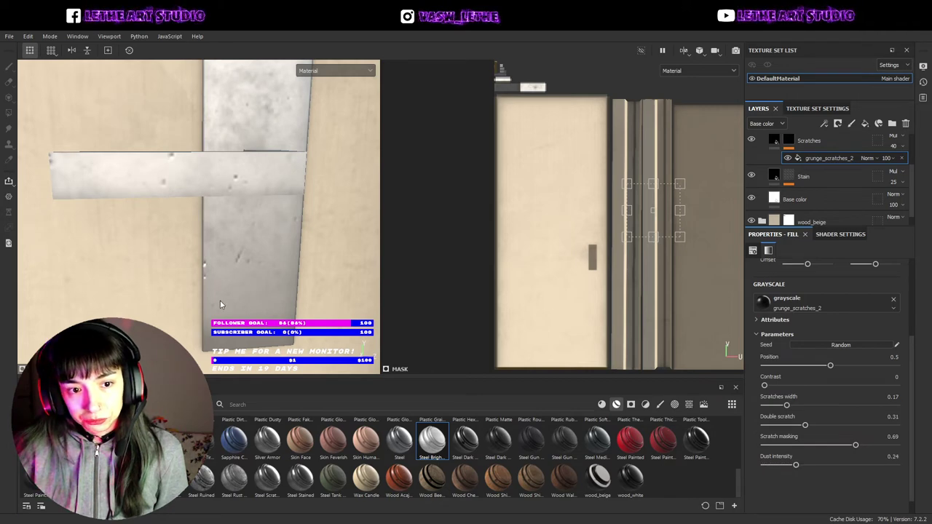
{"action": "mouse_move", "coordinate": [220, 304]}
{"action": "left_mouse_down", "text": "alt"}
{"action": "mouse_move", "coordinate": [150, 266]}
{"action": "mouse_move", "coordinate": [168, 264]}
{"action": "mouse_move", "coordinate": [238, 304]}
{"action": "left_mouse_up", "text": "alt"}
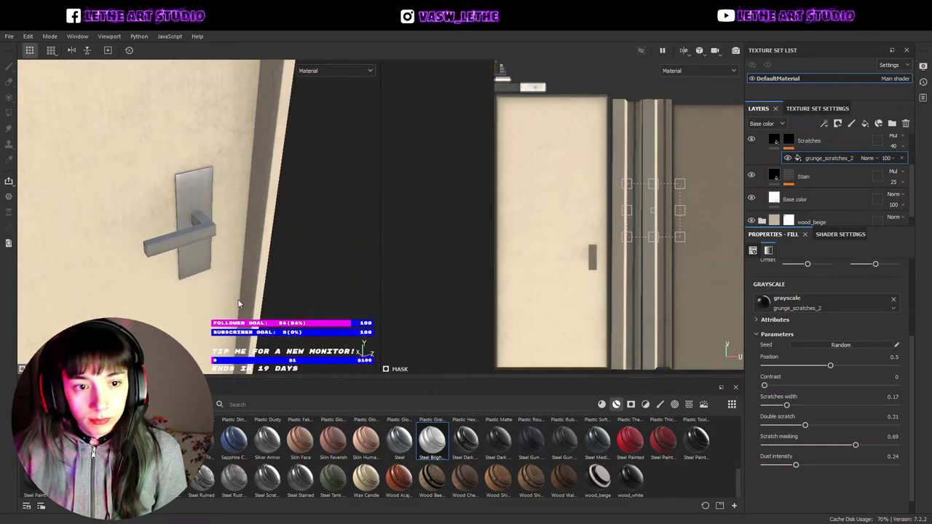
{"action": "mouse_move", "coordinate": [145, 218]}
{"action": "left_mouse_down", "text": "alt"}
{"action": "mouse_move", "coordinate": [114, 194]}
{"action": "mouse_move", "coordinate": [127, 193]}
{"action": "left_mouse_up", "text": "alt"}
{"action": "left_click", "coordinate": [751, 140]}
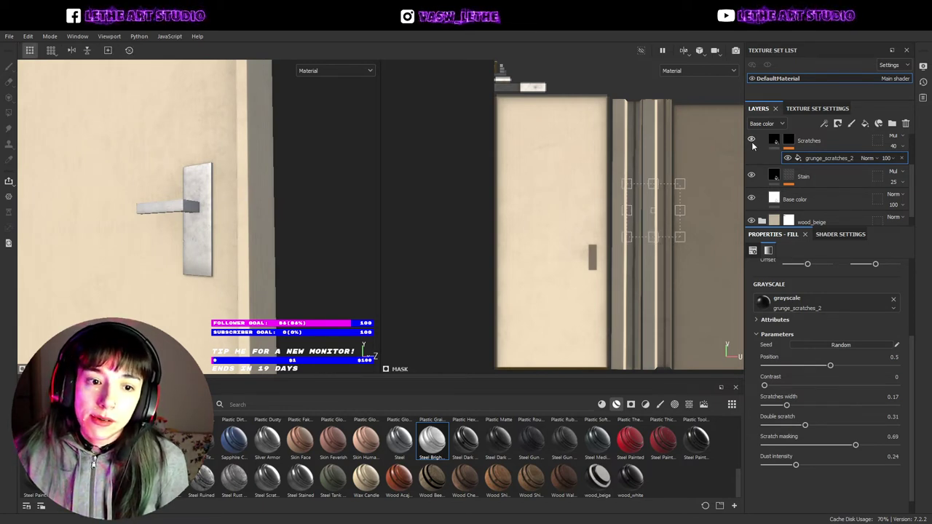
- Hide the Bright edges wear layer on the steel handle after comparing it on and off
{"action": "mouse_move", "coordinate": [109, 174]}
{"action": "left_mouse_down", "text": "alt"}
{"action": "mouse_move", "coordinate": [174, 177]}
{"action": "mouse_move", "coordinate": [149, 186]}
{"action": "left_mouse_up", "text": "alt"}
{"action": "scroll", "coordinate": [770, 166], "scroll_direction": "up", "scroll_amount": 1}
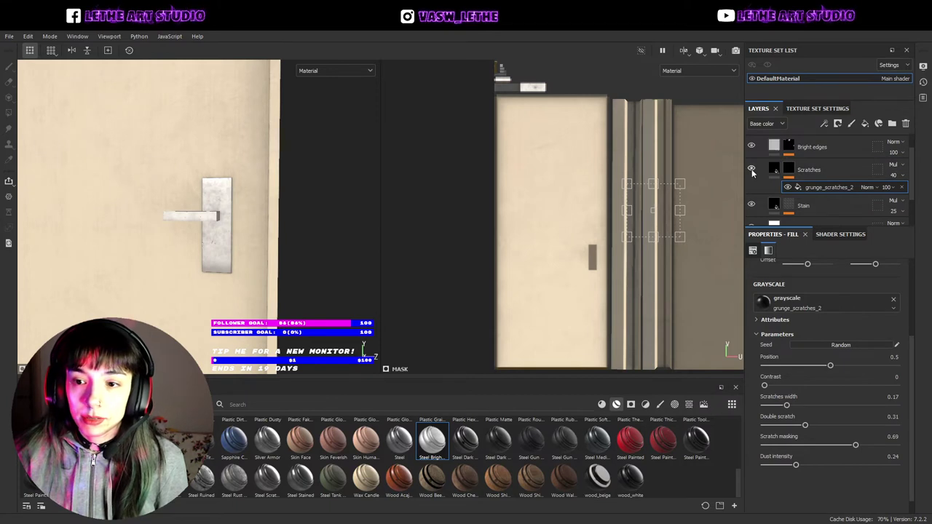
{"action": "scroll", "coordinate": [752, 171], "scroll_direction": "up", "scroll_amount": 1}
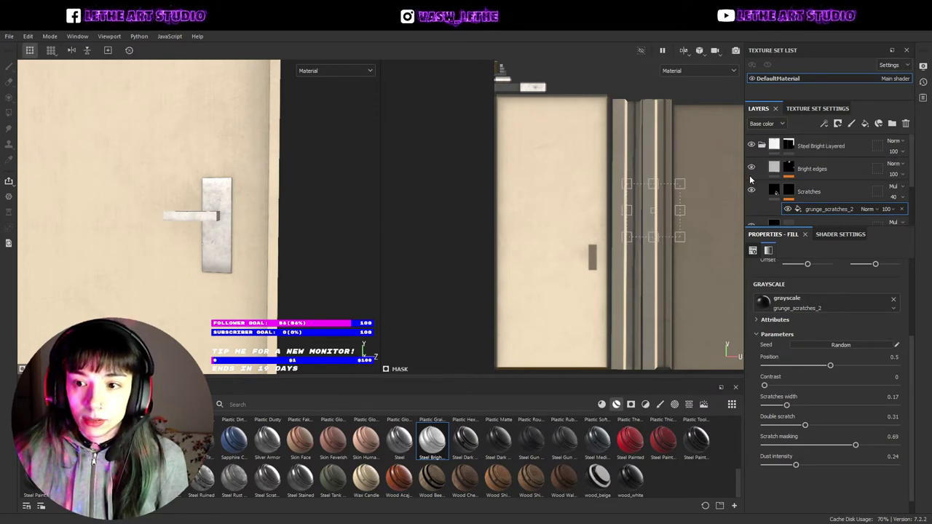
{"action": "left_click", "coordinate": [751, 168]}
{"action": "left_click", "coordinate": [751, 168]}
{"action": "mouse_move", "coordinate": [139, 223]}
{"action": "left_mouse_down", "text": "alt"}
{"action": "mouse_move", "coordinate": [208, 224]}
{"action": "mouse_move", "coordinate": [171, 253]}
{"action": "mouse_move", "coordinate": [235, 305]}
{"action": "left_mouse_up", "text": "alt"}
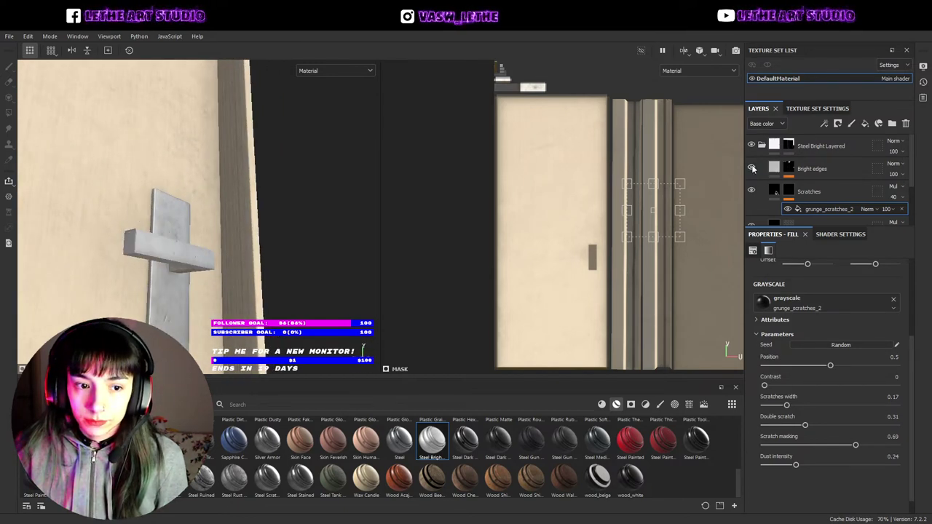
{"action": "mouse_move", "coordinate": [174, 241]}
{"action": "left_mouse_down", "text": "alt"}
{"action": "mouse_move", "coordinate": [79, 264]}
{"action": "mouse_move", "coordinate": [167, 203]}
{"action": "mouse_move", "coordinate": [205, 223]}
{"action": "mouse_move", "coordinate": [250, 177]}
{"action": "mouse_move", "coordinate": [308, 190]}
{"action": "mouse_move", "coordinate": [196, 241]}
{"action": "mouse_move", "coordinate": [253, 213]}
{"action": "mouse_move", "coordinate": [262, 188]}
{"action": "mouse_move", "coordinate": [257, 124]}
{"action": "mouse_move", "coordinate": [253, 167]}
{"action": "left_mouse_up", "text": "alt"}
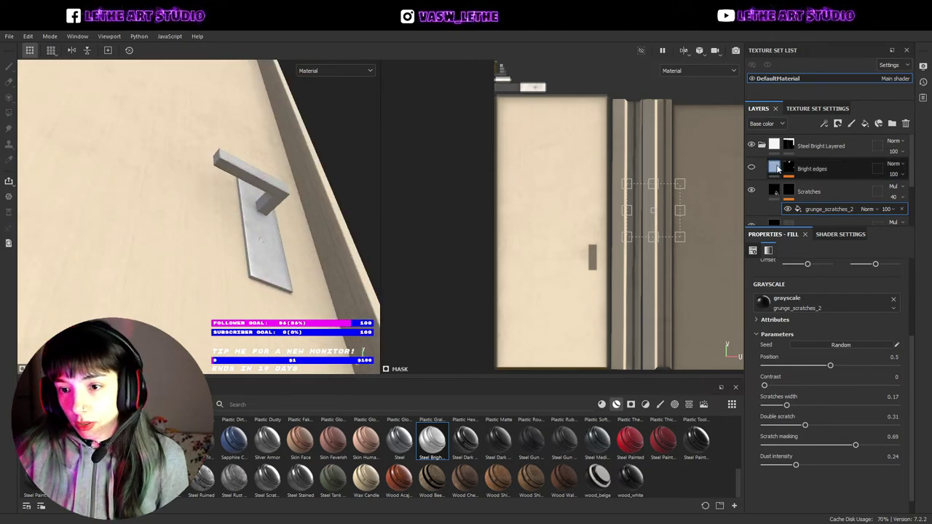
- Collapse the Steel Bright Layered folder and add a new fill layer on top
{"action": "left_click", "coordinate": [814, 149]}
{"action": "left_click", "coordinate": [816, 148]}
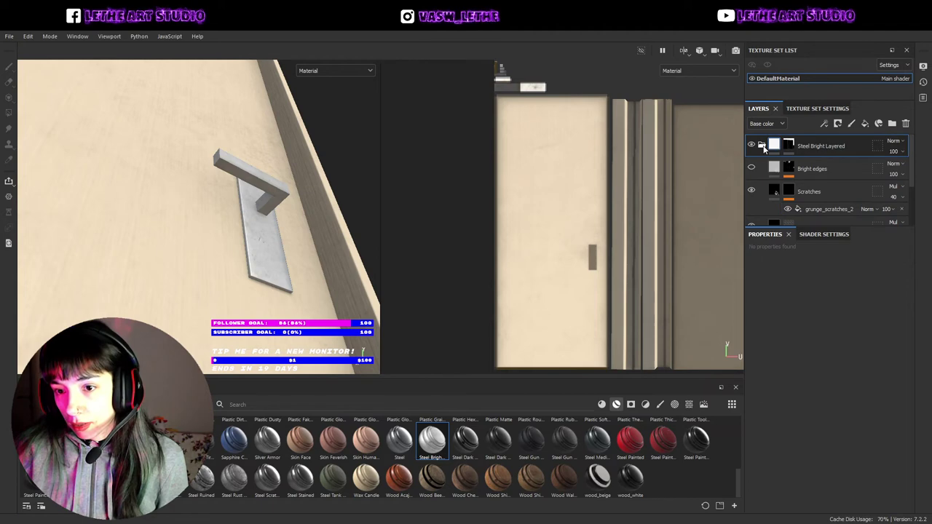
{"action": "left_click", "coordinate": [866, 125]}
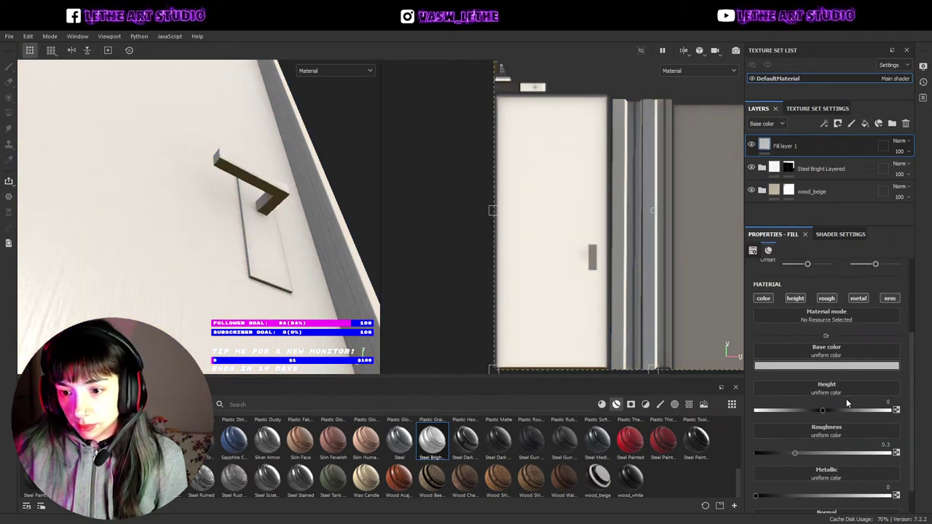
- Set Fill layer 1's base colour to red and try an edges smart mask, then undo it
{"action": "left_click_drag", "start_coordinate": [859, 366], "coordinate": [905, 365]}
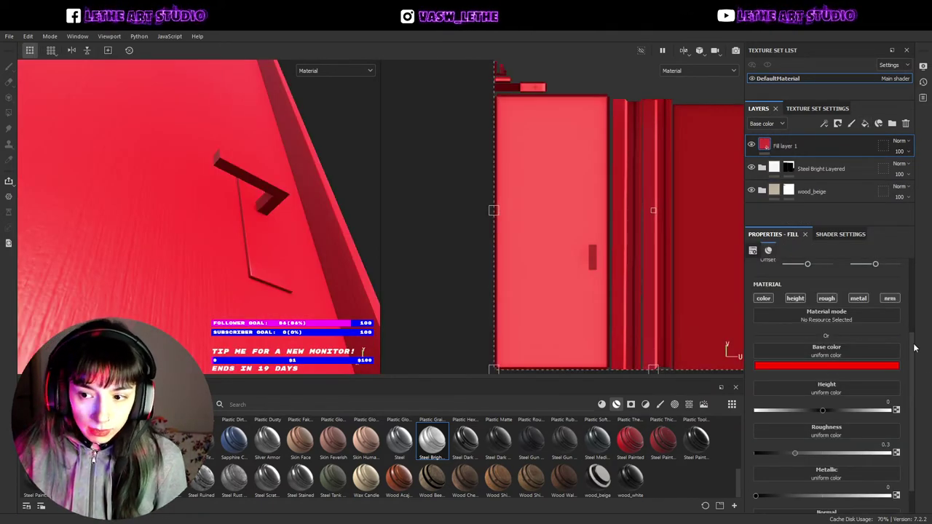
{"action": "scroll", "coordinate": [916, 345], "scroll_direction": "down", "scroll_amount": 1}
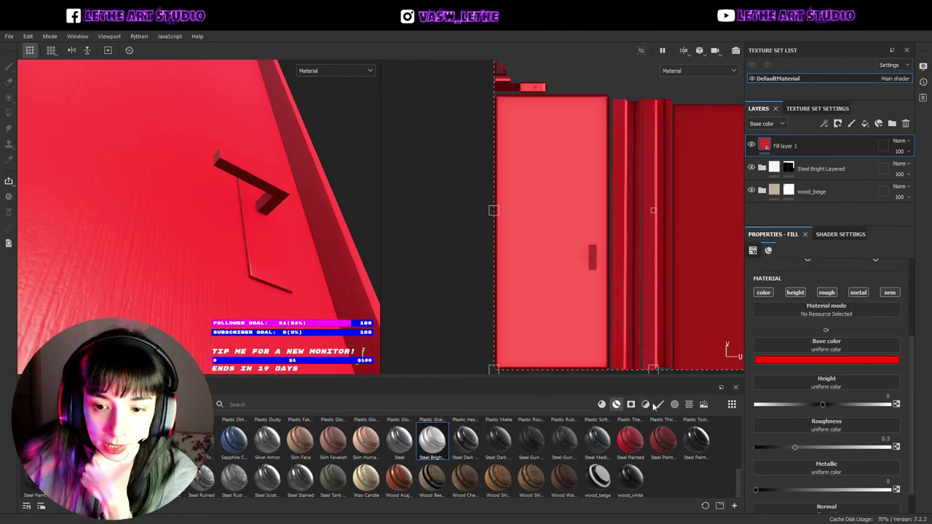
{"action": "left_click", "coordinate": [630, 405]}
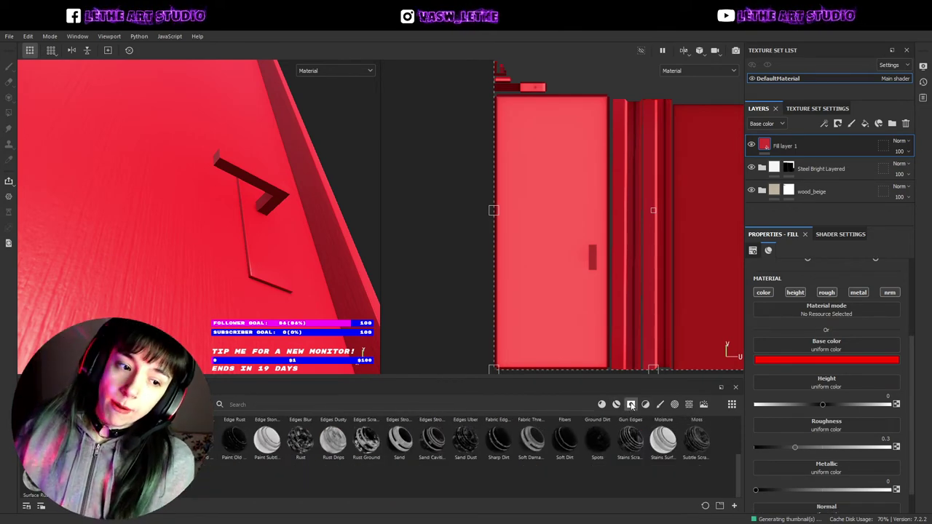
{"action": "scroll", "coordinate": [393, 455], "scroll_direction": "up", "scroll_amount": 2}
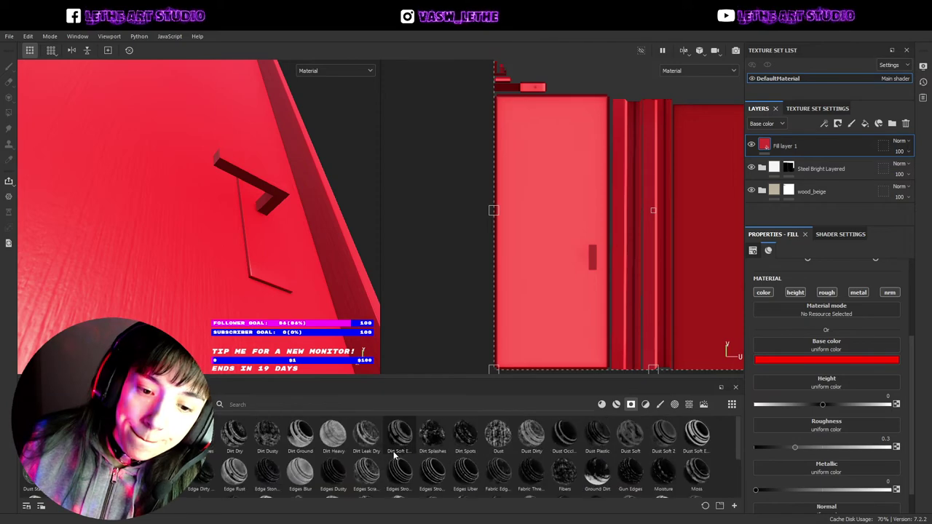
{"action": "mouse_move", "coordinate": [432, 472]}
{"action": "left_mouse_down"}
{"action": "mouse_move", "coordinate": [653, 209]}
{"action": "mouse_move", "coordinate": [764, 147]}
{"action": "left_mouse_up"}
{"action": "key", "text": "1"}
{"action": "mouse_move", "coordinate": [392, 176]}
{"action": "left_mouse_down", "text": "alt"}
{"action": "mouse_move", "coordinate": [260, 166]}
{"action": "mouse_move", "coordinate": [170, 266]}
{"action": "mouse_move", "coordinate": [103, 286]}
{"action": "mouse_move", "coordinate": [218, 275]}
{"action": "left_mouse_up", "text": "alt"}
{"action": "key", "text": "ctrl+z"}
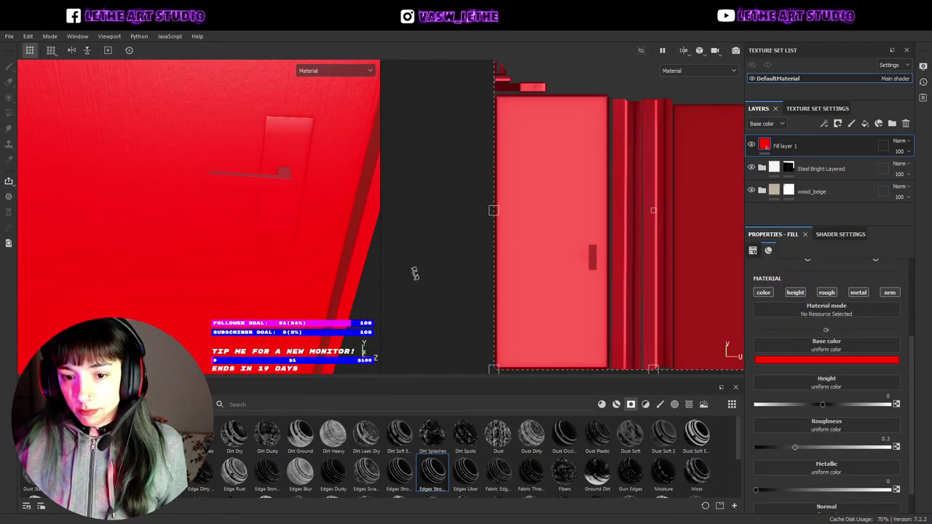
- Apply the Dust Occlusion smart mask to Fill layer 1
{"action": "left_click_drag", "start_coordinate": [564, 435], "coordinate": [787, 144]}
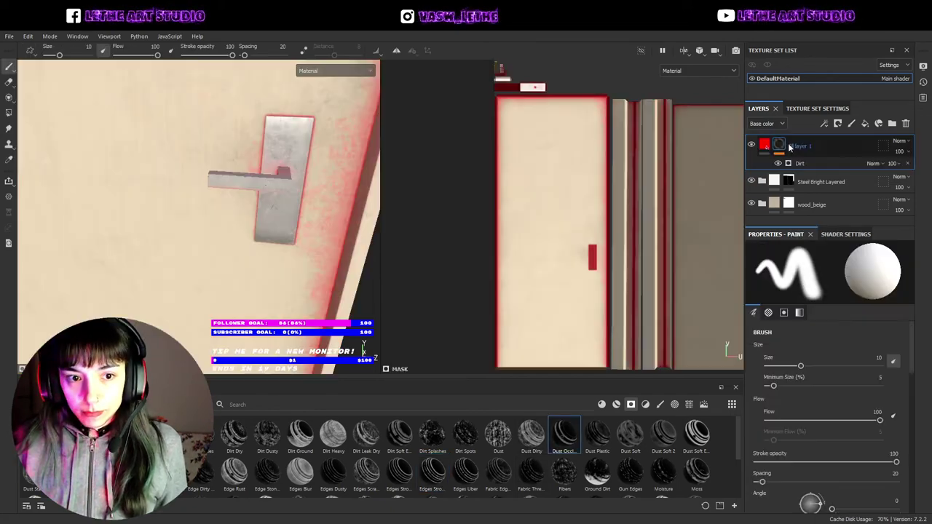
{"action": "left_click_drag", "start_coordinate": [312, 208], "coordinate": [232, 152], "text": "alt"}
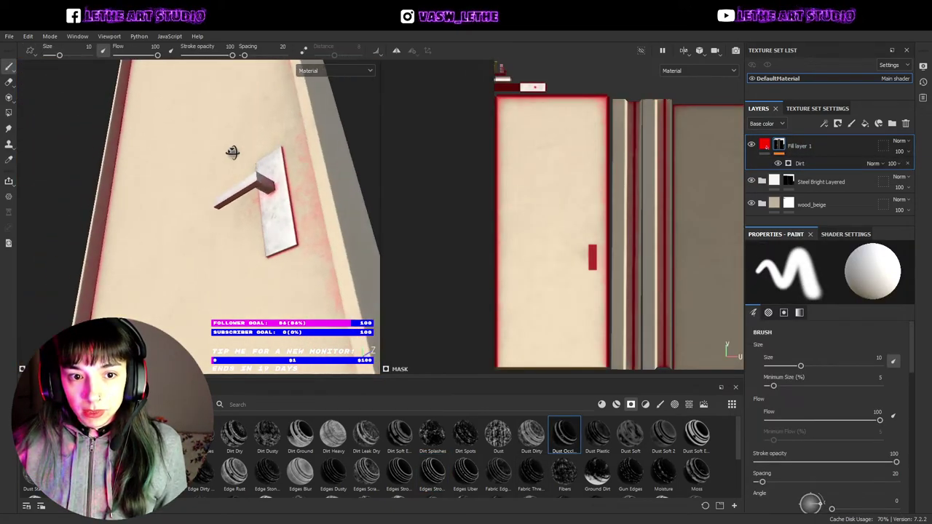
{"action": "scroll", "coordinate": [270, 187], "scroll_direction": "up", "scroll_amount": 5}
{"action": "mouse_move", "coordinate": [249, 176]}
{"action": "left_mouse_down", "text": "alt"}
{"action": "mouse_move", "coordinate": [251, 149]}
{"action": "mouse_move", "coordinate": [293, 304]}
{"action": "mouse_move", "coordinate": [218, 270]}
{"action": "left_mouse_up", "text": "alt"}
{"action": "scroll", "coordinate": [293, 304], "scroll_direction": "up", "scroll_amount": 2}
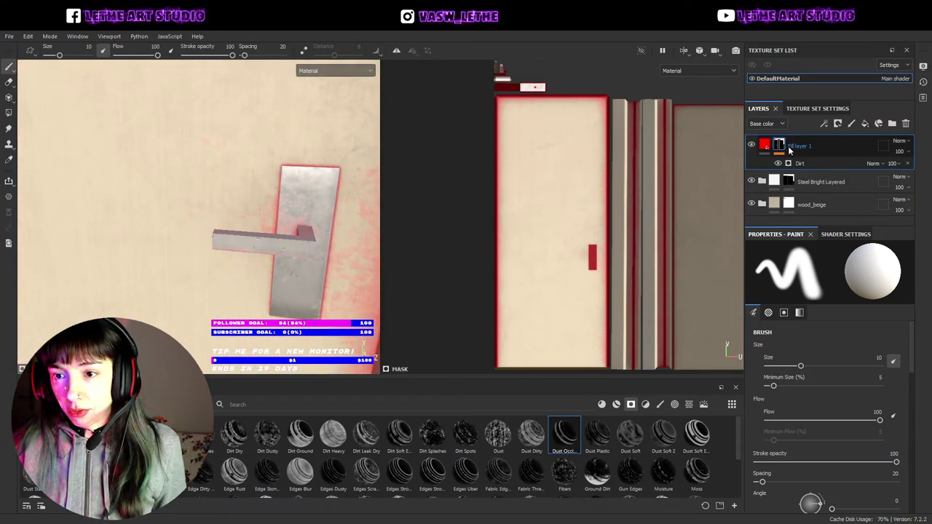
- Add a Paint effect to Fill layer 1's mask and return to the painting brush
{"action": "key", "text": "4"}
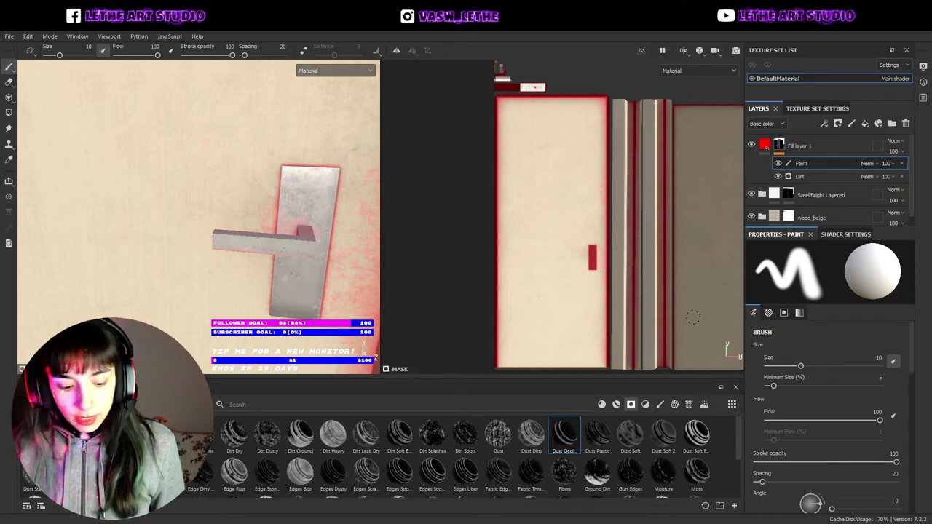
{"action": "scroll", "coordinate": [171, 254], "scroll_direction": "down", "scroll_amount": 2}
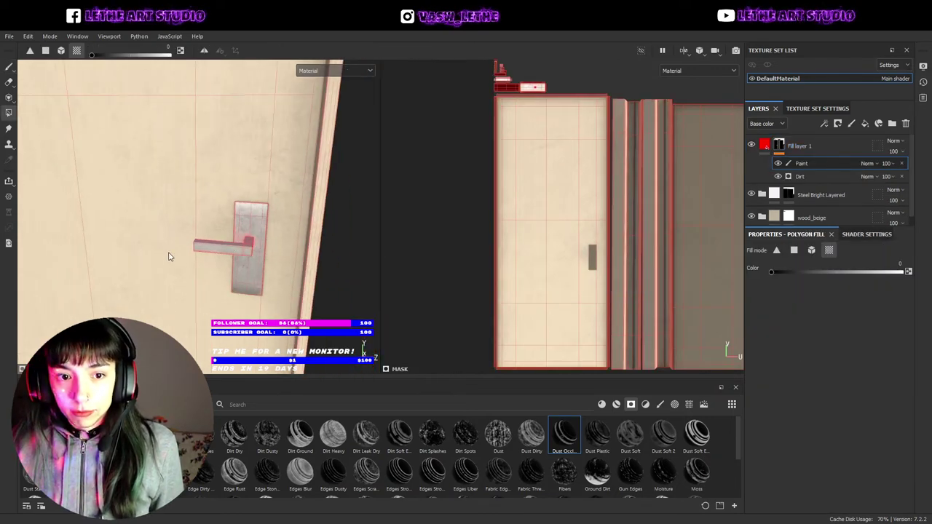
{"action": "scroll", "coordinate": [184, 246], "scroll_direction": "down", "scroll_amount": 2}
{"action": "scroll", "coordinate": [173, 167], "scroll_direction": "down", "scroll_amount": 2}
{"action": "middle_click_drag", "start_coordinate": [170, 177], "coordinate": [204, 299], "text": "alt"}
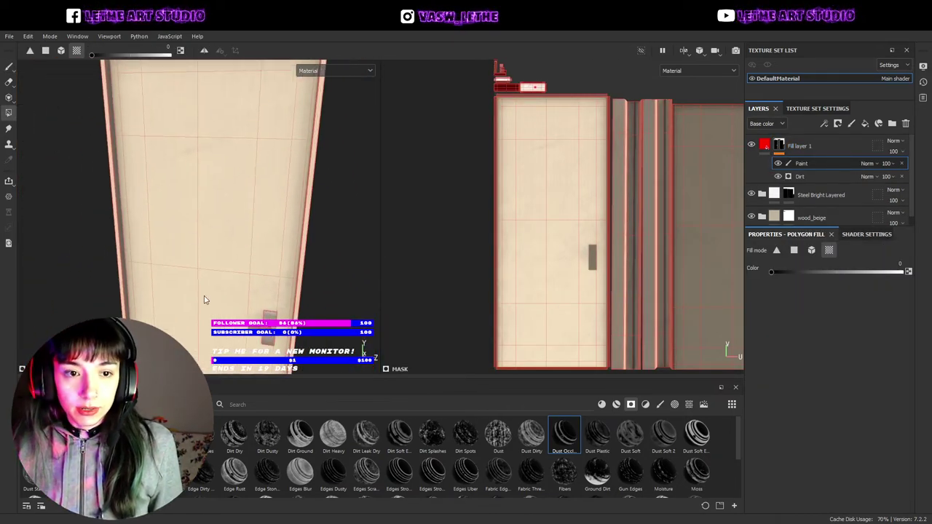
{"action": "scroll", "coordinate": [191, 209], "scroll_direction": "down", "scroll_amount": 2}
{"action": "scroll", "coordinate": [195, 197], "scroll_direction": "down", "scroll_amount": 1}
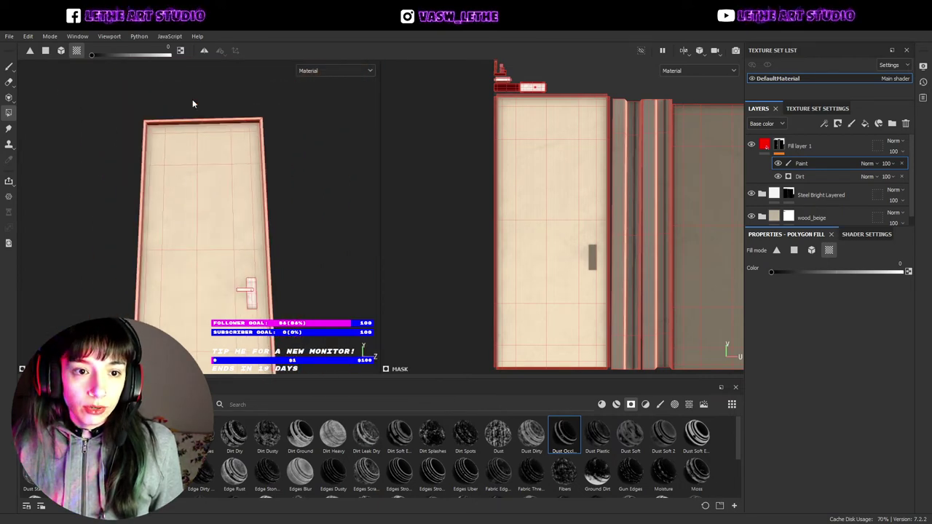
{"action": "left_click_drag", "start_coordinate": [109, 181], "coordinate": [153, 186], "text": "alt"}
{"action": "key", "text": "1"}
{"action": "scroll", "coordinate": [215, 251], "scroll_direction": "up", "scroll_amount": 3}
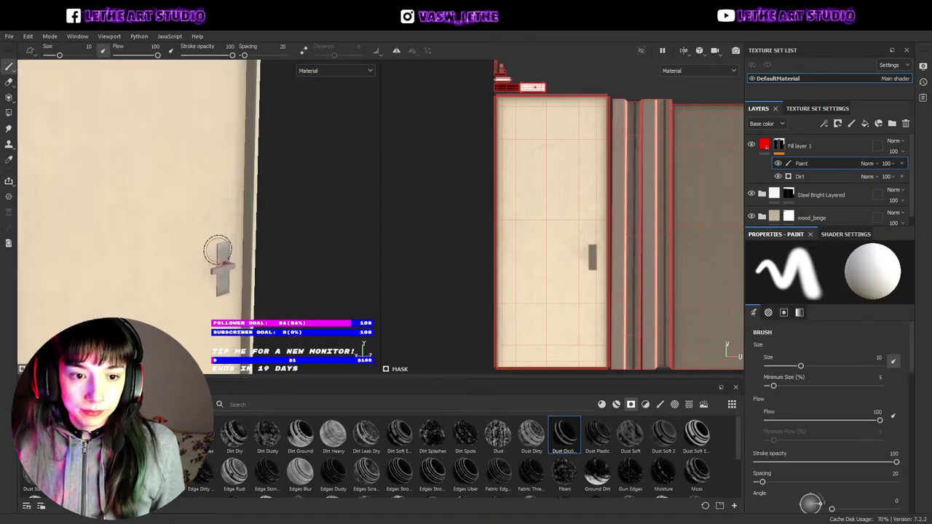
{"action": "left_click_drag", "start_coordinate": [263, 279], "coordinate": [385, 238], "text": "alt"}
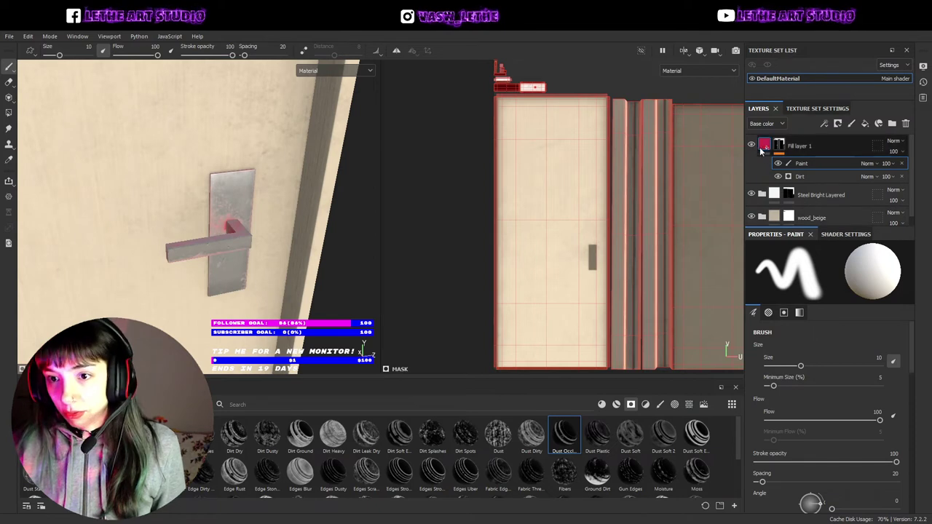
- Select Fill layer 1 and review its dark olive-brown, 0.9007-roughness grime around the door handle
{"action": "left_click", "coordinate": [764, 146]}
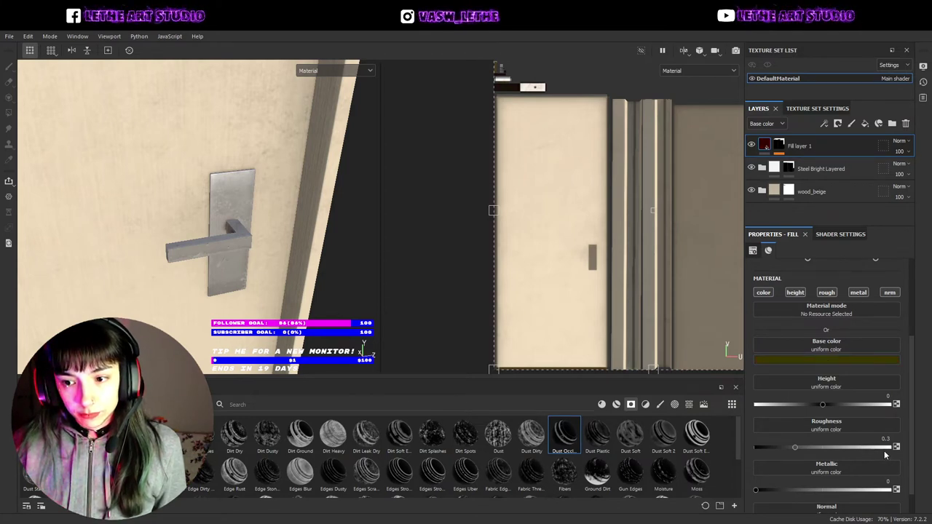
{"action": "scroll", "coordinate": [866, 386], "scroll_direction": "down", "scroll_amount": 1}
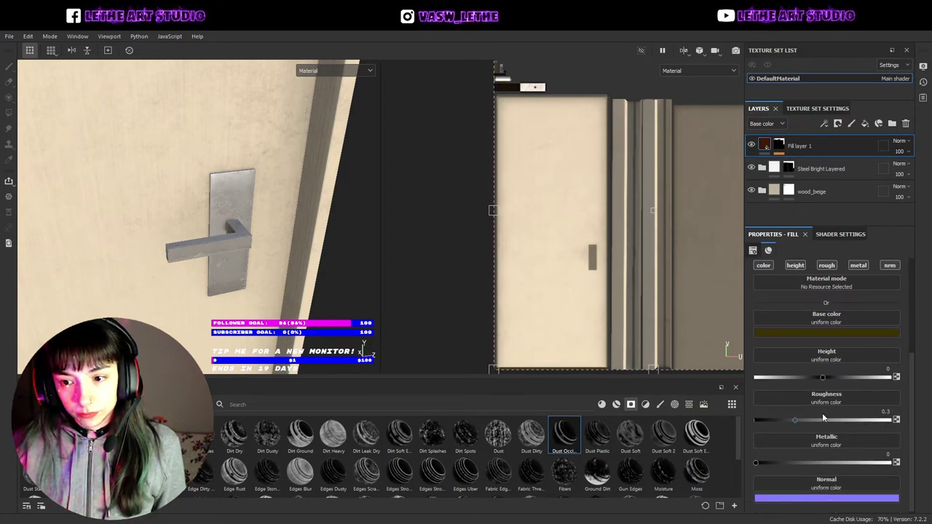
{"action": "left_click_drag", "start_coordinate": [218, 233], "coordinate": [170, 235], "text": "alt"}
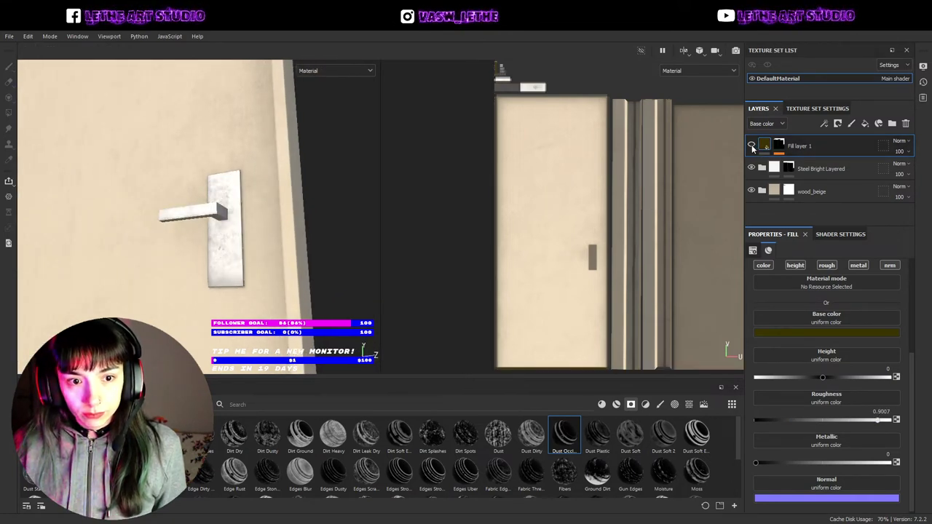
{"action": "left_click_drag", "start_coordinate": [142, 178], "coordinate": [205, 173], "text": "alt"}
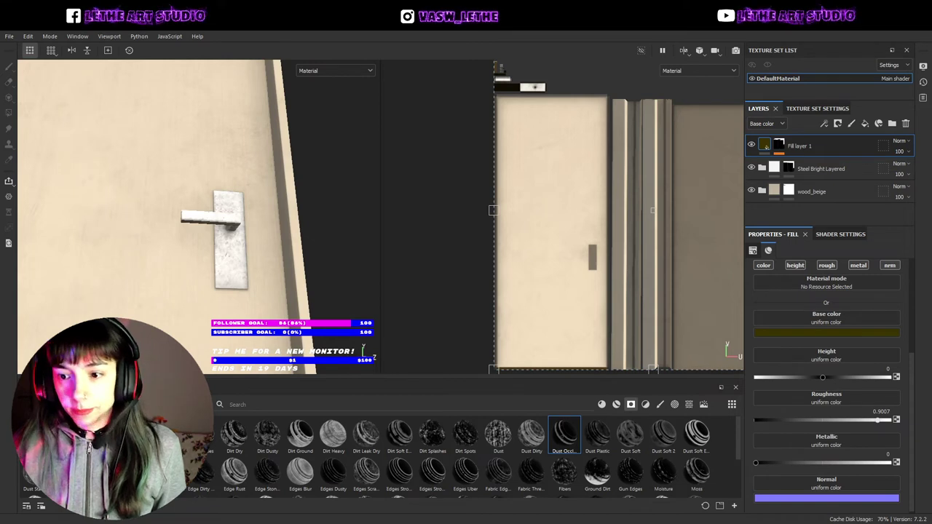
{"action": "mouse_move", "coordinate": [196, 270]}
{"action": "left_mouse_down", "text": "alt"}
{"action": "mouse_move", "coordinate": [158, 260]}
{"action": "mouse_move", "coordinate": [292, 257]}
{"action": "mouse_move", "coordinate": [223, 272]}
{"action": "mouse_move", "coordinate": [254, 302]}
{"action": "left_mouse_up", "text": "alt"}
{"action": "scroll", "coordinate": [255, 302], "scroll_direction": "up", "scroll_amount": 5}
{"action": "mouse_move", "coordinate": [173, 269]}
{"action": "left_mouse_down", "text": "alt"}
{"action": "mouse_move", "coordinate": [258, 255]}
{"action": "mouse_move", "coordinate": [201, 196]}
{"action": "mouse_move", "coordinate": [167, 196]}
{"action": "left_mouse_up", "text": "alt"}
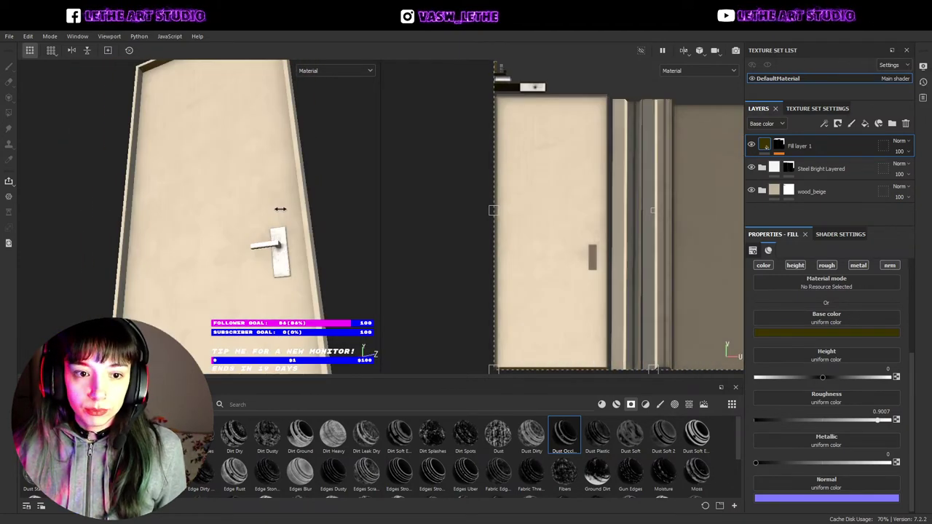
{"action": "mouse_move", "coordinate": [277, 208]}
{"action": "left_mouse_down", "text": "alt"}
{"action": "mouse_move", "coordinate": [195, 255]}
{"action": "mouse_move", "coordinate": [223, 270]}
{"action": "left_mouse_up", "text": "alt"}
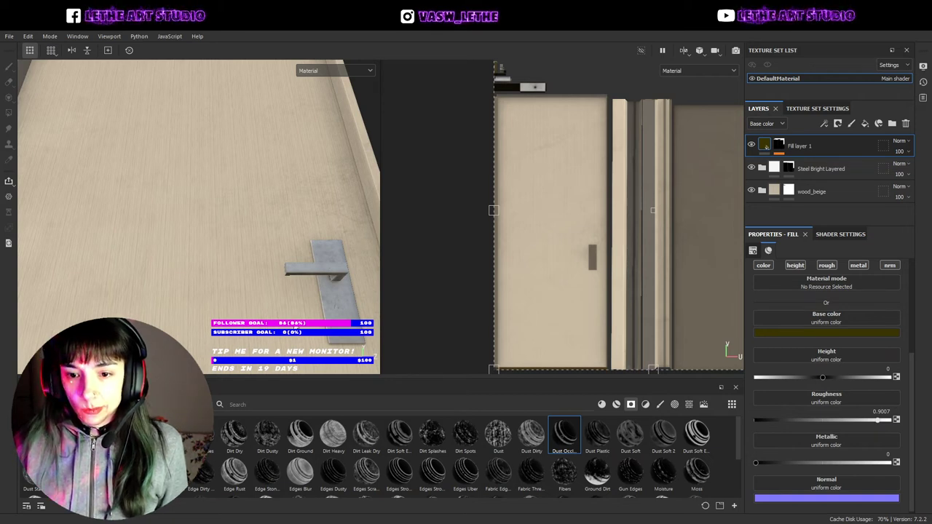
{"action": "scroll", "coordinate": [189, 270], "scroll_direction": "down", "scroll_amount": 3}
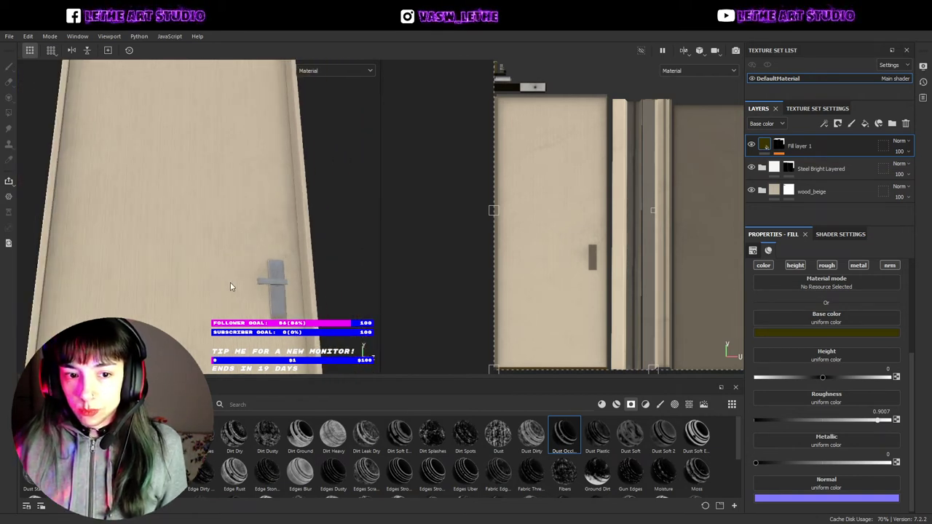
{"action": "left_click_drag", "start_coordinate": [231, 284], "coordinate": [187, 217], "text": "alt"}
{"action": "left_click_drag", "start_coordinate": [194, 252], "coordinate": [214, 254], "text": "alt"}
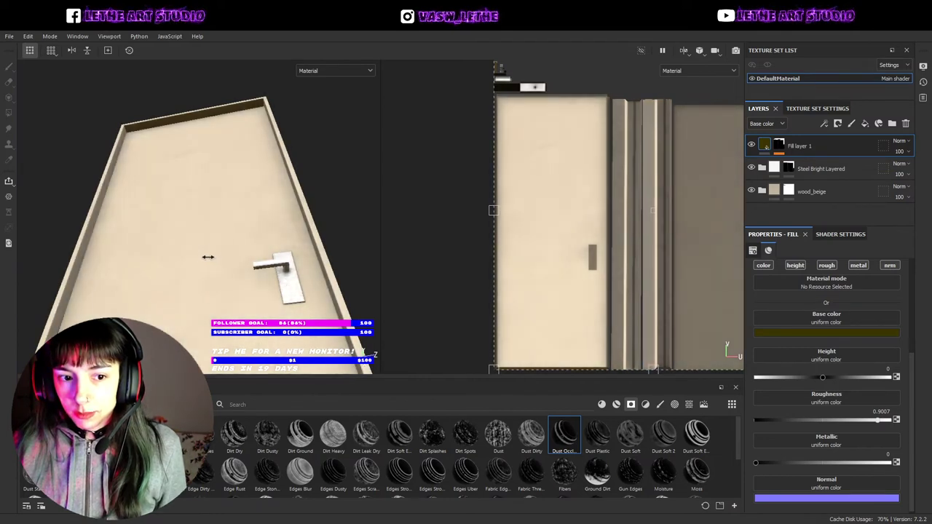
{"action": "scroll", "coordinate": [199, 270], "scroll_direction": "up", "scroll_amount": 3}
{"action": "mouse_move", "coordinate": [214, 301]}
{"action": "right_mouse_down", "text": "shift"}
{"action": "mouse_move", "coordinate": [225, 291]}
{"action": "mouse_move", "coordinate": [219, 296]}
{"action": "right_mouse_up", "text": "shift"}
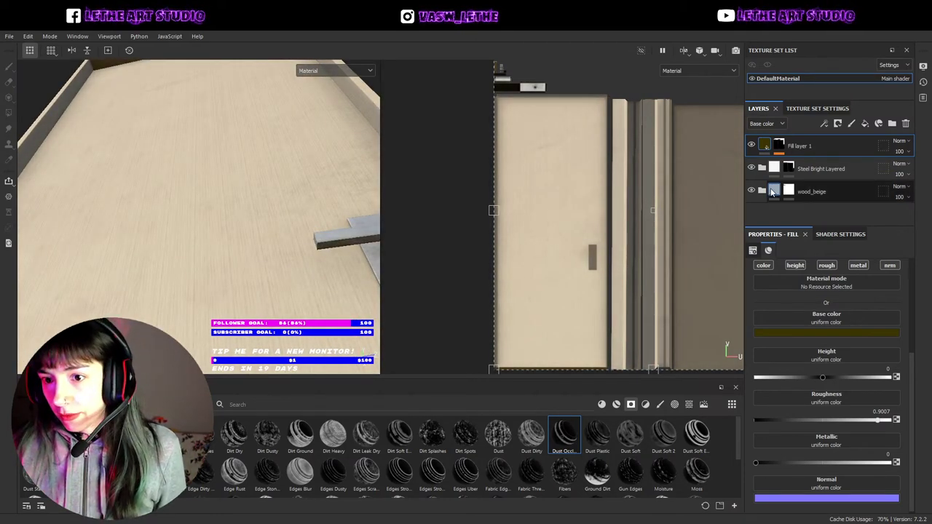
- Toggle wood_beige and base_colour visibility to compare, then select the base_colour fill
{"action": "left_click", "coordinate": [752, 191]}
{"action": "left_click", "coordinate": [752, 191]}
{"action": "left_click", "coordinate": [761, 190]}
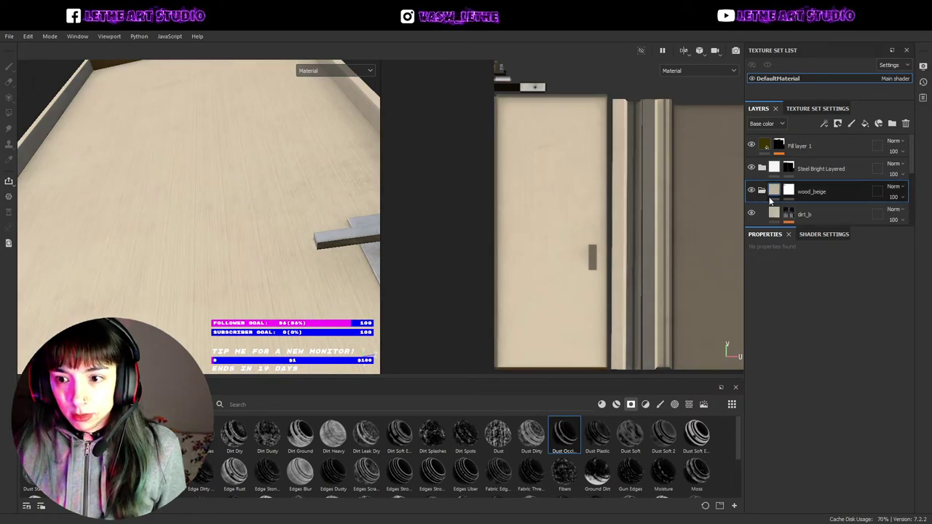
{"action": "scroll", "coordinate": [770, 203], "scroll_direction": "down", "scroll_amount": 2}
{"action": "left_click", "coordinate": [750, 212]}
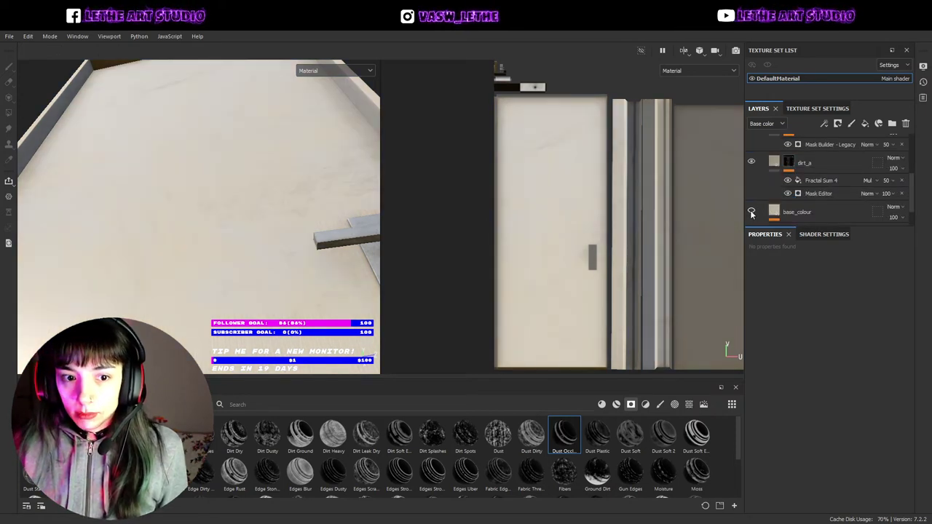
{"action": "left_click", "coordinate": [751, 212]}
{"action": "left_click", "coordinate": [762, 212]}
- Adjust the base_colour UV Scale, trying 2 before settling on 2.6
{"action": "scroll", "coordinate": [782, 213], "scroll_direction": "down", "scroll_amount": 1}
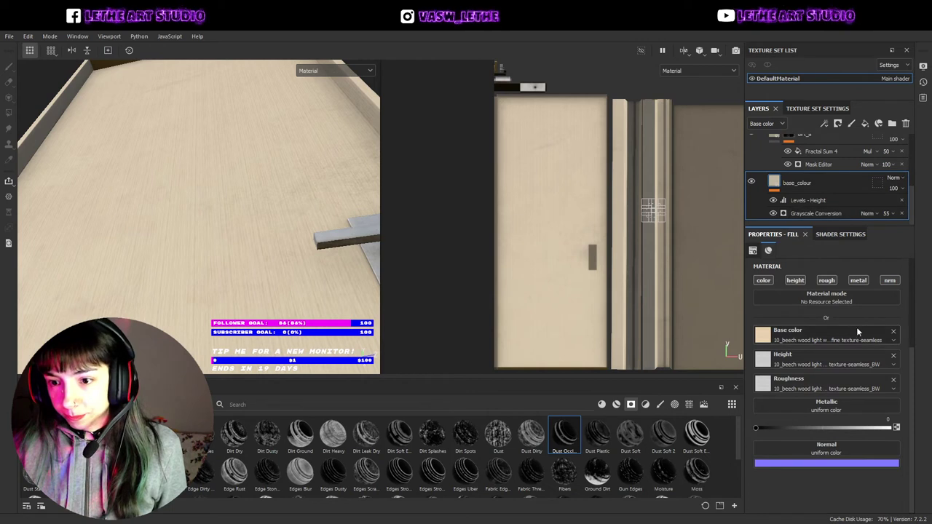
{"action": "scroll", "coordinate": [837, 329], "scroll_direction": "up", "scroll_amount": 3}
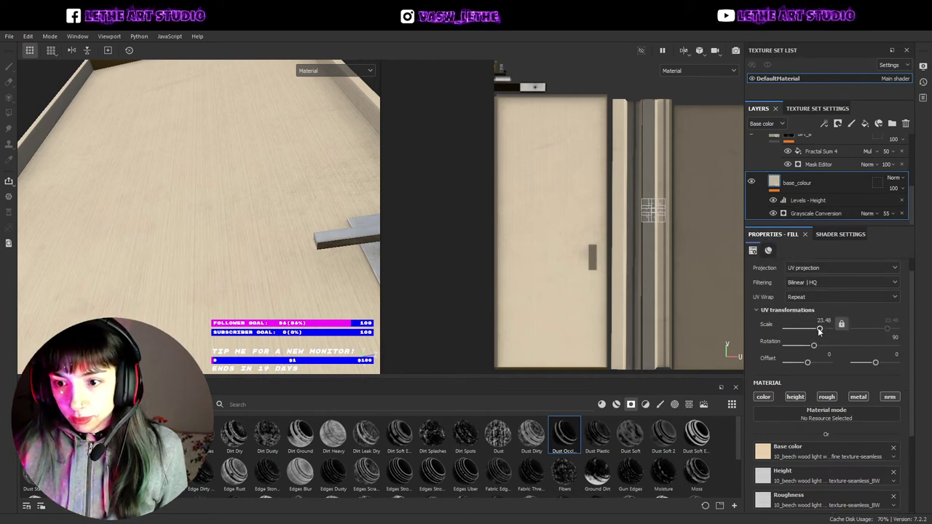
{"action": "left_click_drag", "start_coordinate": [819, 330], "coordinate": [812, 332]}
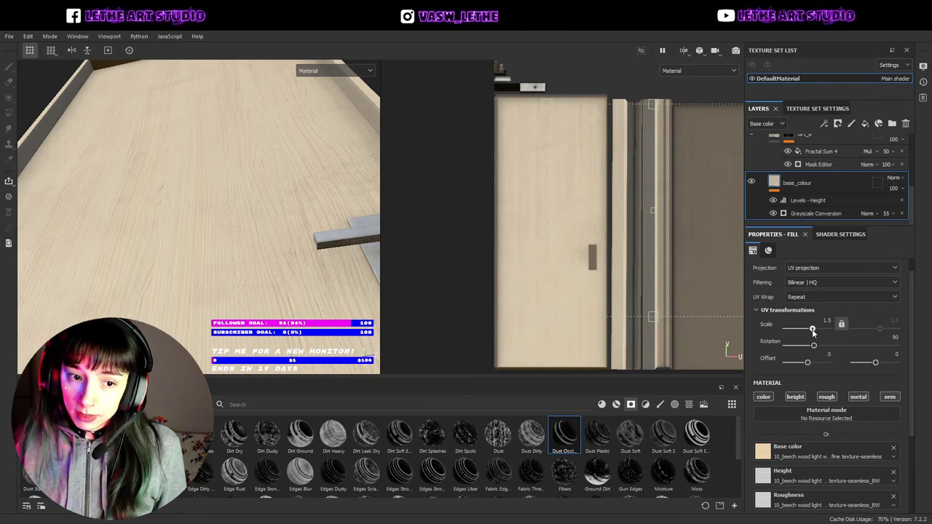
{"action": "left_click_drag", "start_coordinate": [813, 332], "coordinate": [813, 327]}
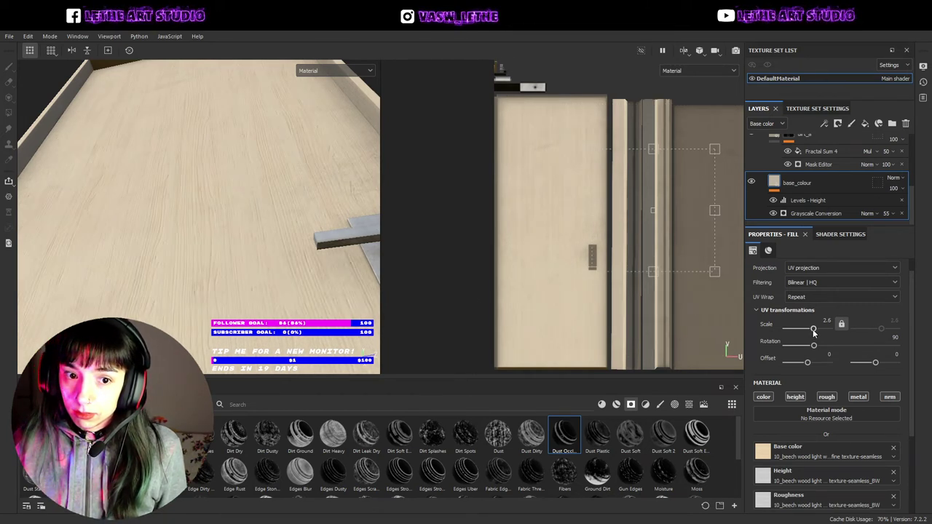
{"action": "left_click_drag", "start_coordinate": [179, 270], "coordinate": [204, 316], "text": "alt"}
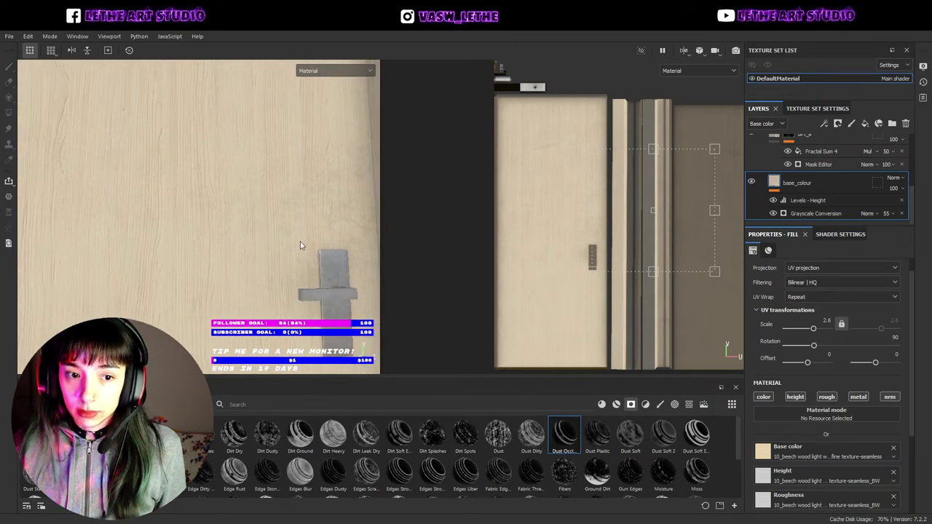
{"action": "key", "text": "ctrl"}
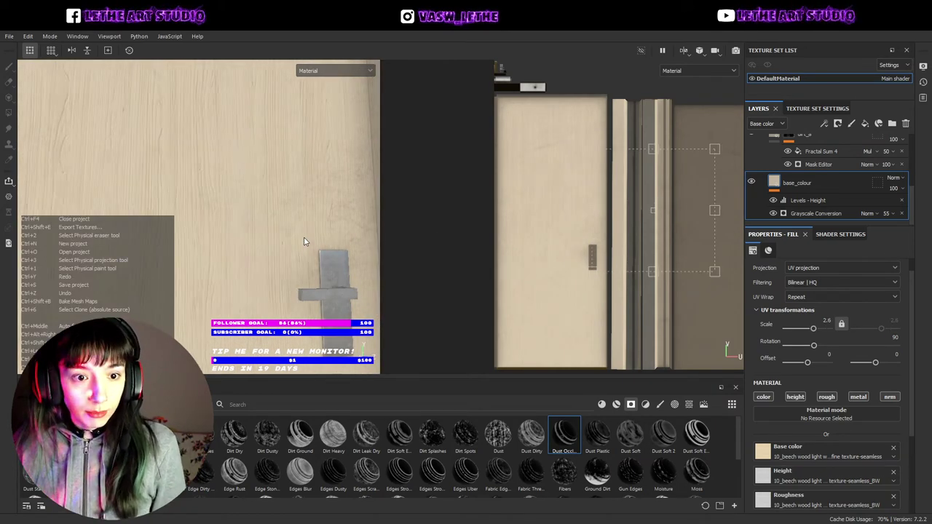
{"action": "mouse_move", "coordinate": [299, 288]}
{"action": "left_mouse_down", "text": "alt"}
{"action": "mouse_move", "coordinate": [190, 267]}
{"action": "mouse_move", "coordinate": [235, 291]}
{"action": "mouse_move", "coordinate": [216, 286]}
{"action": "mouse_move", "coordinate": [204, 256]}
{"action": "left_mouse_up", "text": "alt"}
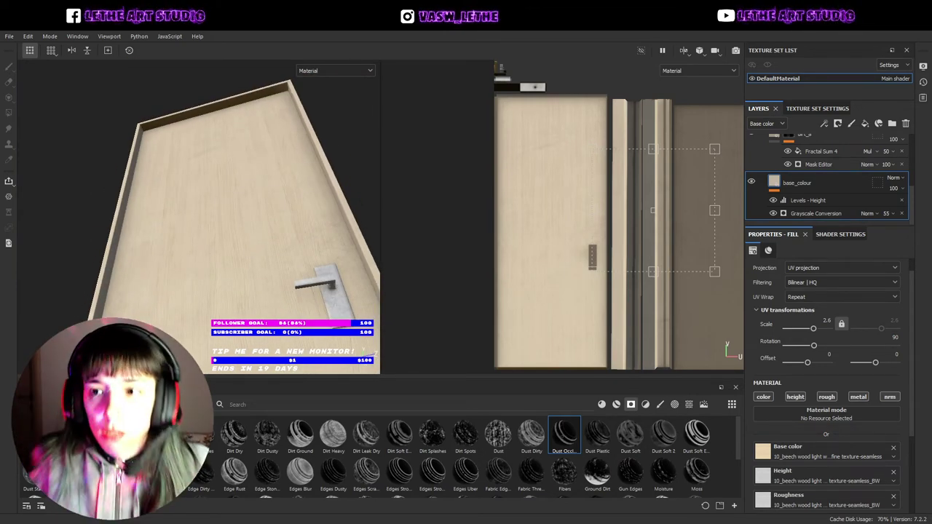
- Hide dirt_a and dirt_b to compare the door, then show both again
{"action": "scroll", "coordinate": [233, 280], "scroll_direction": "up", "scroll_amount": 2}
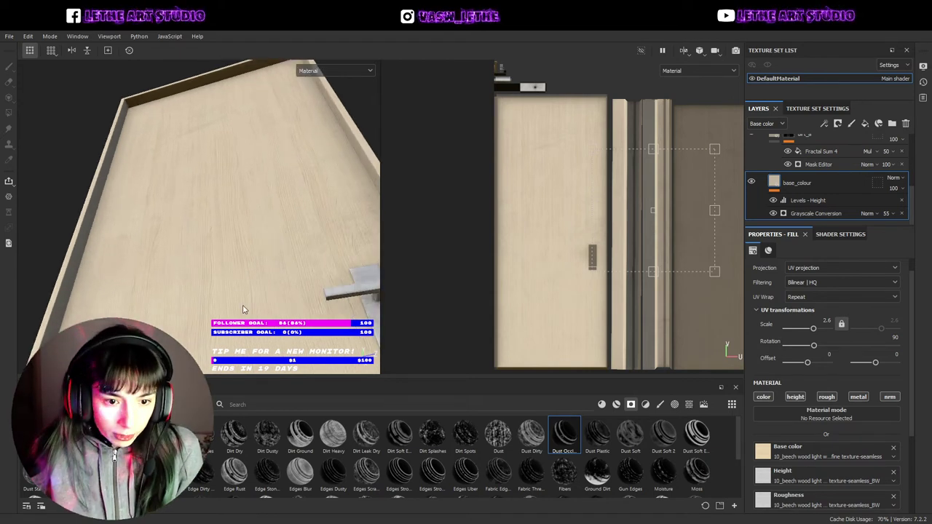
{"action": "scroll", "coordinate": [244, 309], "scroll_direction": "up", "scroll_amount": 1}
{"action": "scroll", "coordinate": [748, 174], "scroll_direction": "up", "scroll_amount": 1}
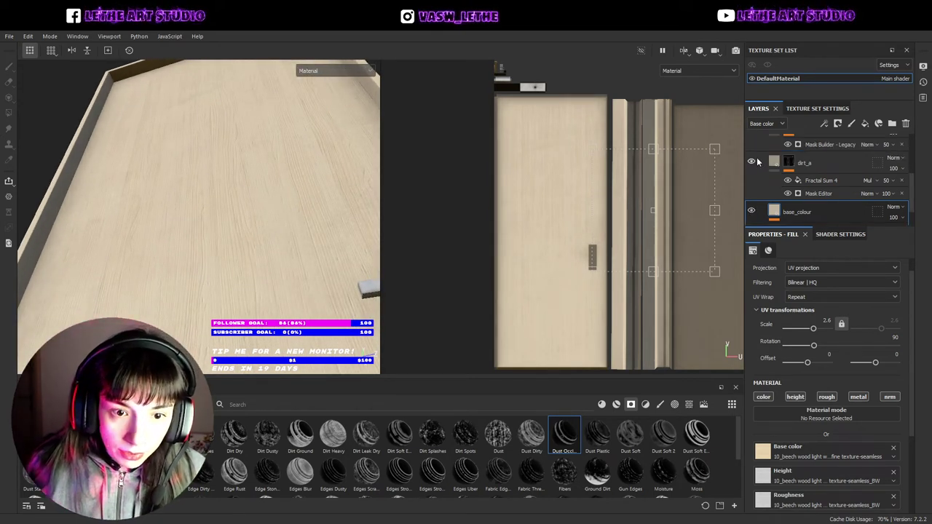
{"action": "scroll", "coordinate": [202, 257], "scroll_direction": "down", "scroll_amount": 3}
{"action": "left_click", "coordinate": [751, 161]}
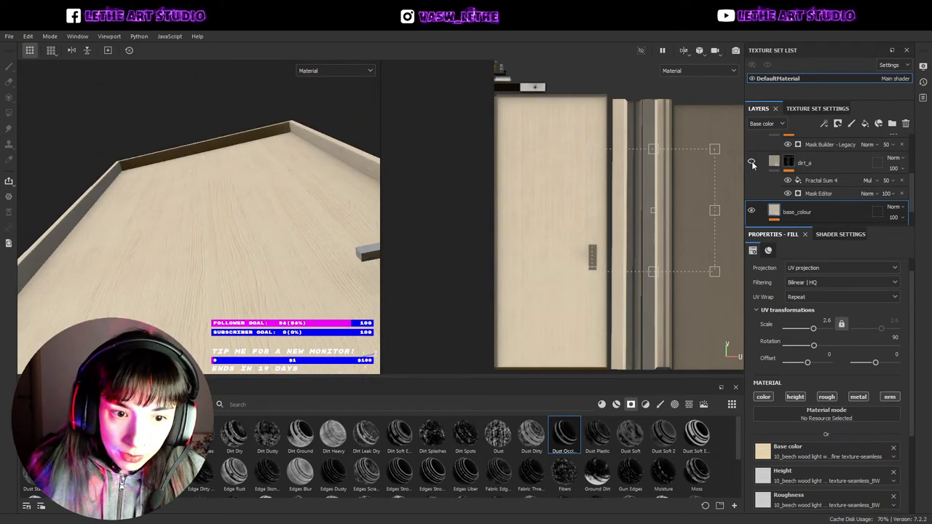
{"action": "scroll", "coordinate": [204, 254], "scroll_direction": "up", "scroll_amount": 3}
{"action": "scroll", "coordinate": [233, 267], "scroll_direction": "up", "scroll_amount": 3}
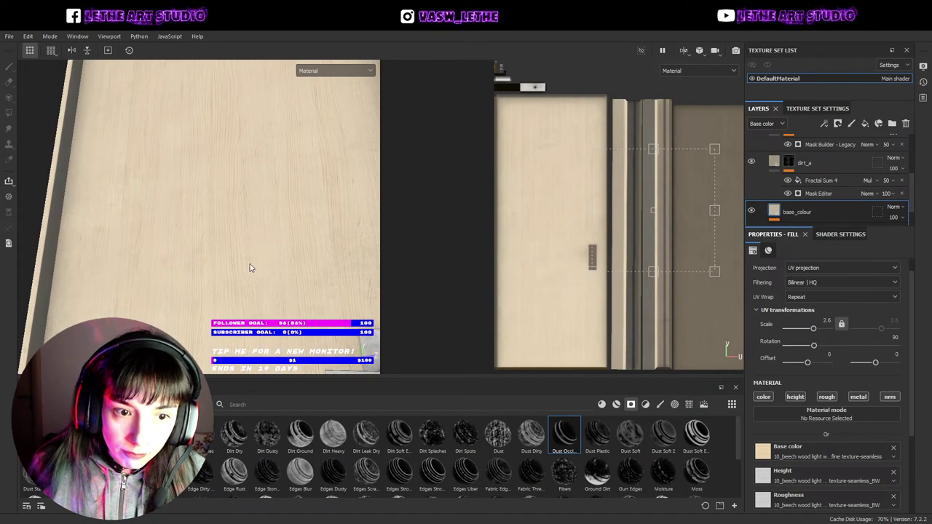
{"action": "scroll", "coordinate": [254, 218], "scroll_direction": "down", "scroll_amount": 4}
{"action": "scroll", "coordinate": [754, 190], "scroll_direction": "up", "scroll_amount": 1}
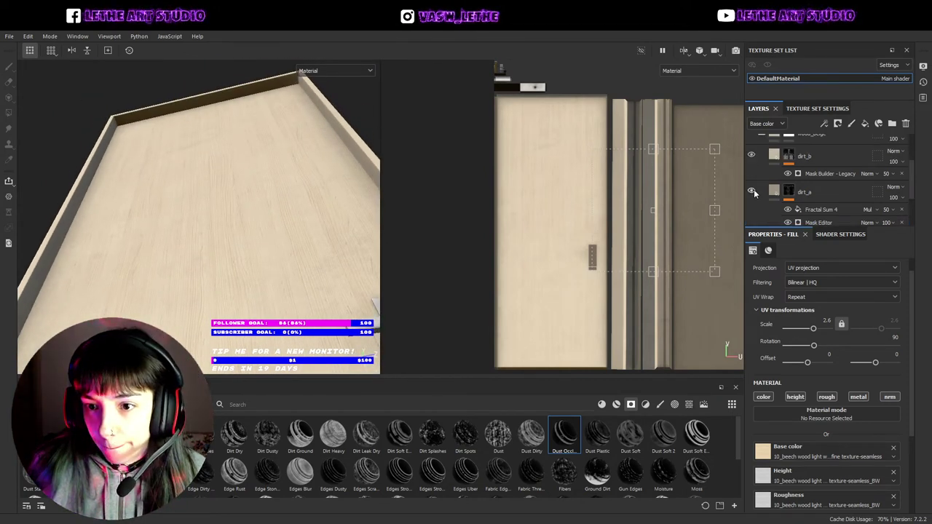
{"action": "left_click", "coordinate": [752, 155]}
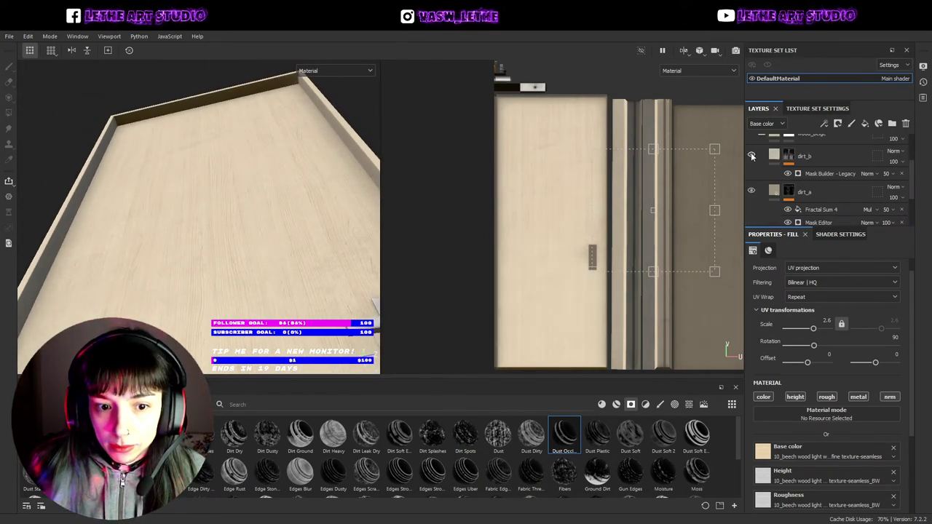
{"action": "left_click", "coordinate": [751, 191]}
{"action": "left_click", "coordinate": [751, 192]}
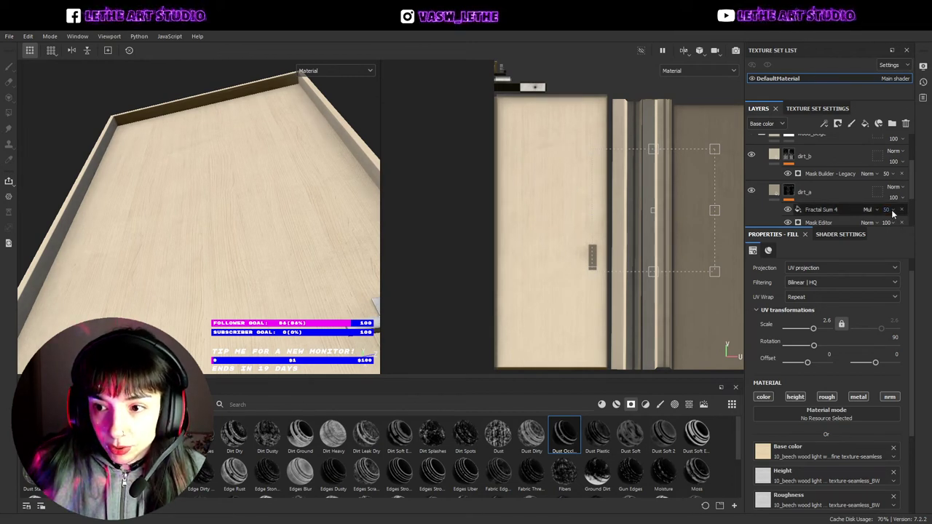
{"action": "type", "text": "11"}
- Raise the Fractal Sum 4 opacity on dirt_a to 77, toggling it to compare
{"action": "mouse_move", "coordinate": [901, 230]}
{"action": "left_mouse_down"}
{"action": "mouse_move", "coordinate": [916, 230]}
{"action": "mouse_move", "coordinate": [866, 239]}
{"action": "mouse_move", "coordinate": [916, 232]}
{"action": "left_mouse_up"}
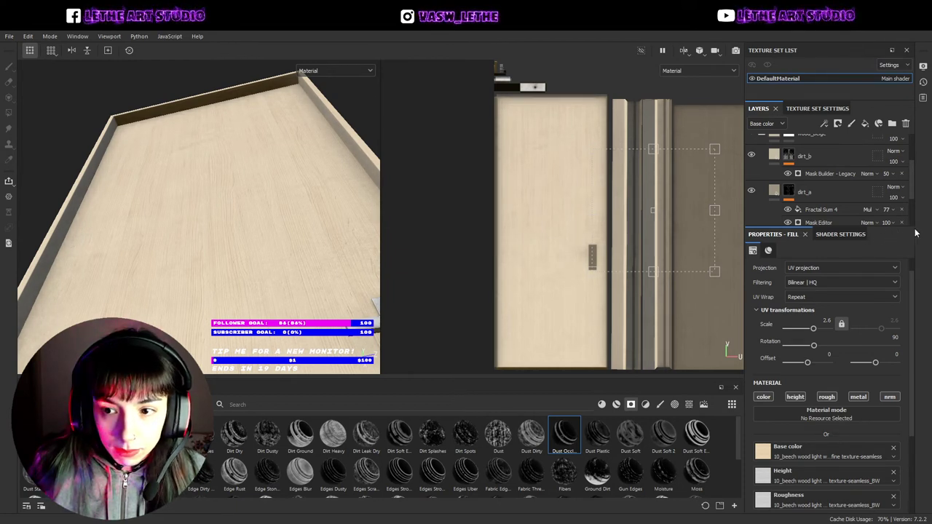
{"action": "left_click", "coordinate": [788, 210]}
{"action": "left_click", "coordinate": [788, 210]}
{"action": "mouse_move", "coordinate": [301, 209]}
{"action": "left_mouse_down", "text": "alt"}
{"action": "mouse_move", "coordinate": [293, 295]}
{"action": "mouse_move", "coordinate": [237, 309]}
{"action": "mouse_move", "coordinate": [264, 286]}
{"action": "mouse_move", "coordinate": [235, 298]}
{"action": "mouse_move", "coordinate": [270, 267]}
{"action": "mouse_move", "coordinate": [468, 230]}
{"action": "left_mouse_up", "text": "alt"}
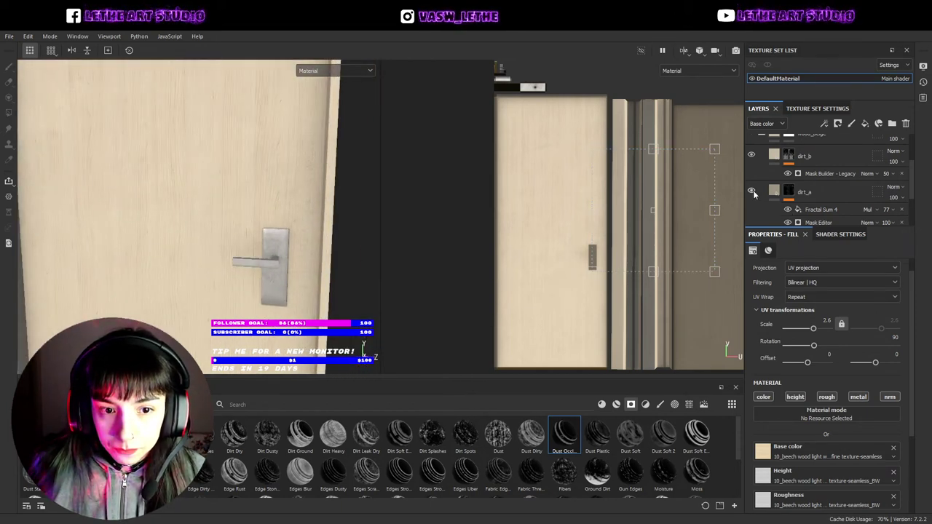
- Lower the Ambient Occlusion opacity in dirt_a's Mask Editor to 0.12 and review the whole door
{"action": "left_click", "coordinate": [827, 223]}
{"action": "mouse_move", "coordinate": [804, 415]}
{"action": "left_mouse_down"}
{"action": "mouse_move", "coordinate": [834, 415]}
{"action": "mouse_move", "coordinate": [778, 415]}
{"action": "left_mouse_up"}
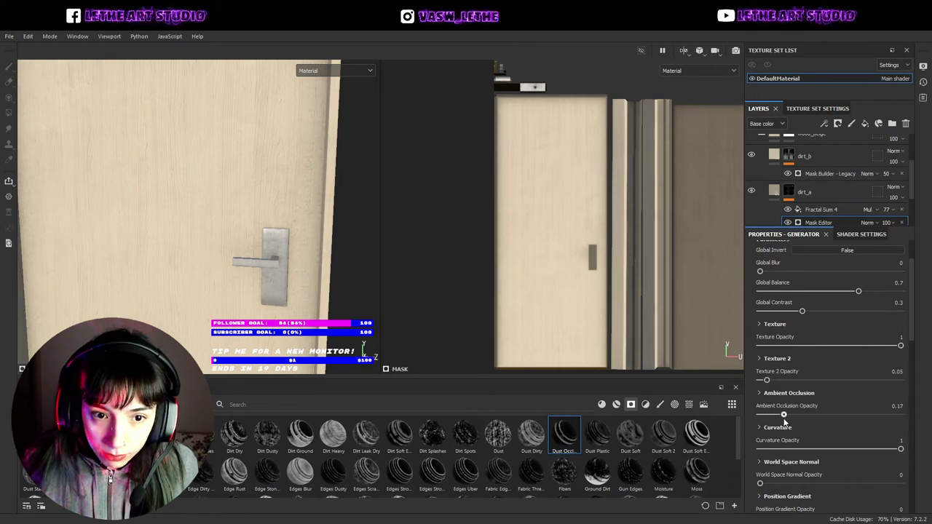
{"action": "left_click_drag", "start_coordinate": [175, 219], "coordinate": [189, 182], "text": "alt"}
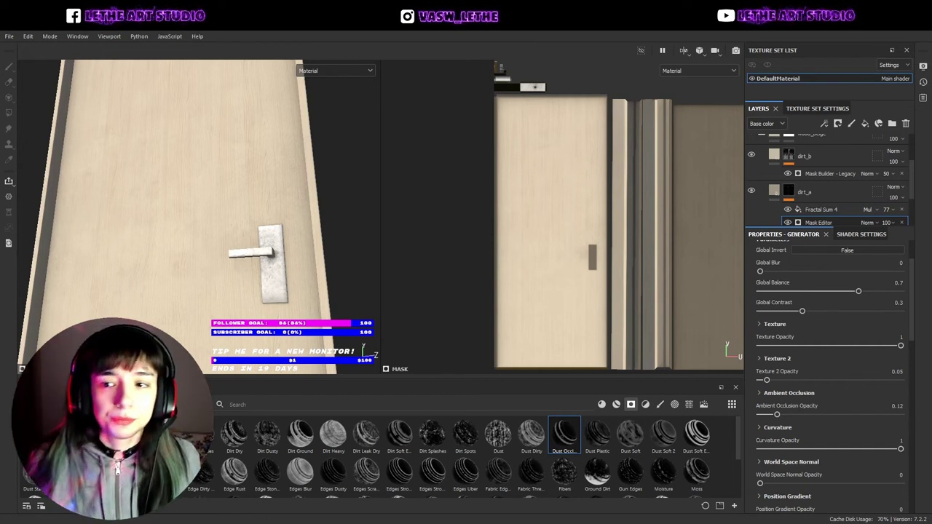
{"action": "left_click_drag", "start_coordinate": [9, 207], "coordinate": [138, 235], "text": "alt"}
{"action": "scroll", "coordinate": [170, 266], "scroll_direction": "down", "scroll_amount": 5}
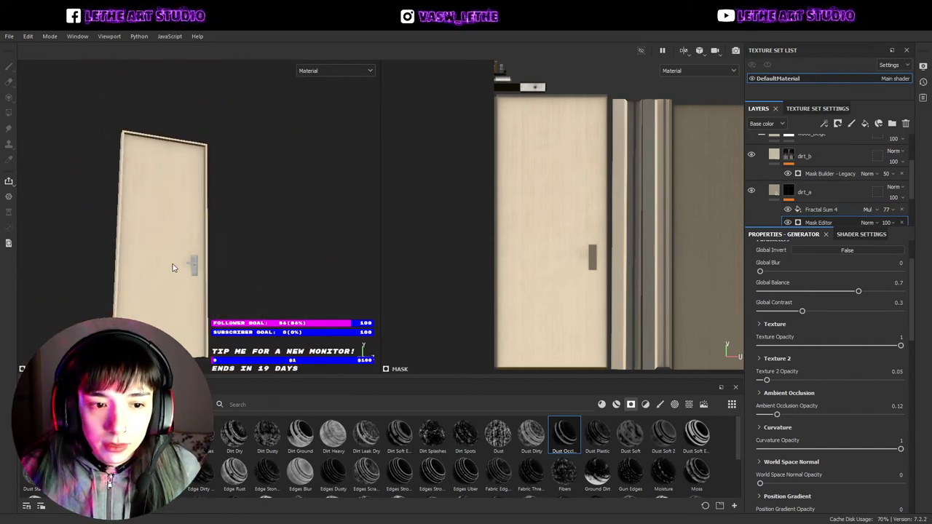
{"action": "mouse_move", "coordinate": [170, 267]}
{"action": "left_mouse_down", "text": "alt"}
{"action": "mouse_move", "coordinate": [95, 295]}
{"action": "mouse_move", "coordinate": [151, 299]}
{"action": "left_mouse_up", "text": "alt"}
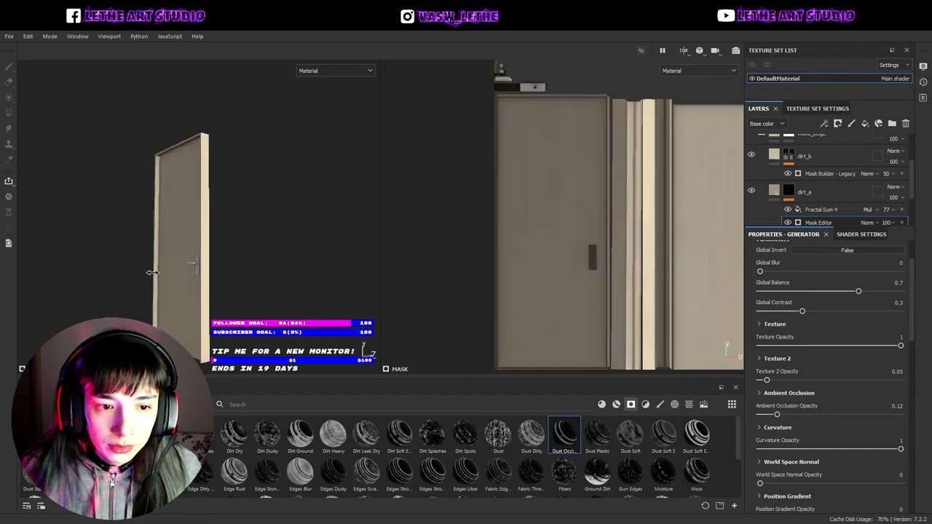
{"action": "mouse_move", "coordinate": [144, 299]}
{"action": "left_mouse_down", "text": "alt"}
{"action": "mouse_move", "coordinate": [265, 268]}
{"action": "mouse_move", "coordinate": [202, 240]}
{"action": "mouse_move", "coordinate": [244, 208]}
{"action": "mouse_move", "coordinate": [211, 256]}
{"action": "mouse_move", "coordinate": [200, 246]}
{"action": "mouse_move", "coordinate": [170, 249]}
{"action": "mouse_move", "coordinate": [187, 212]}
{"action": "mouse_move", "coordinate": [218, 214]}
{"action": "mouse_move", "coordinate": [217, 168]}
{"action": "mouse_move", "coordinate": [197, 287]}
{"action": "mouse_move", "coordinate": [199, 271]}
{"action": "left_mouse_up", "text": "alt"}
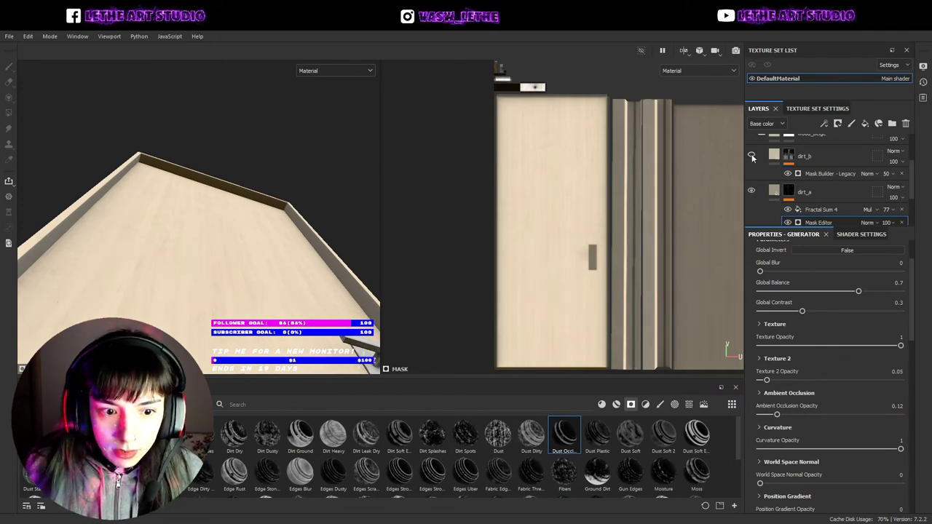
- On the dirt_b mask, zero the Mask Builder - Legacy opacity, then raise it to 23
{"action": "left_click", "coordinate": [777, 155]}
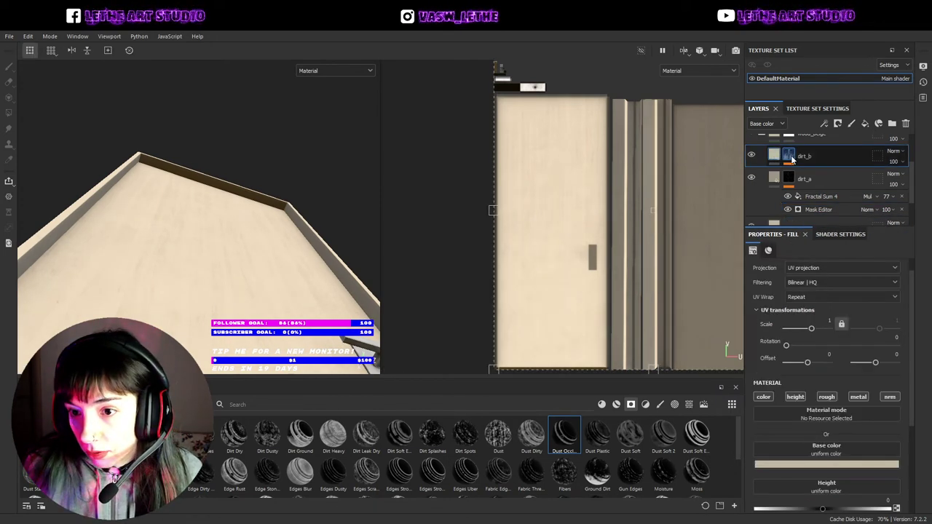
{"action": "left_click", "coordinate": [792, 157]}
{"action": "type", "text": "0"}
{"action": "key", "text": "Return"}
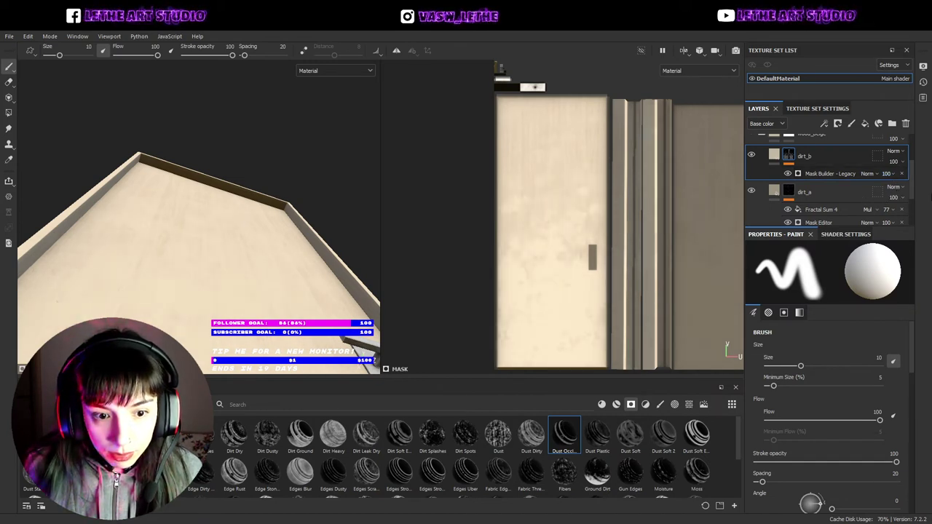
{"action": "left_click_drag", "start_coordinate": [911, 199], "coordinate": [888, 209]}
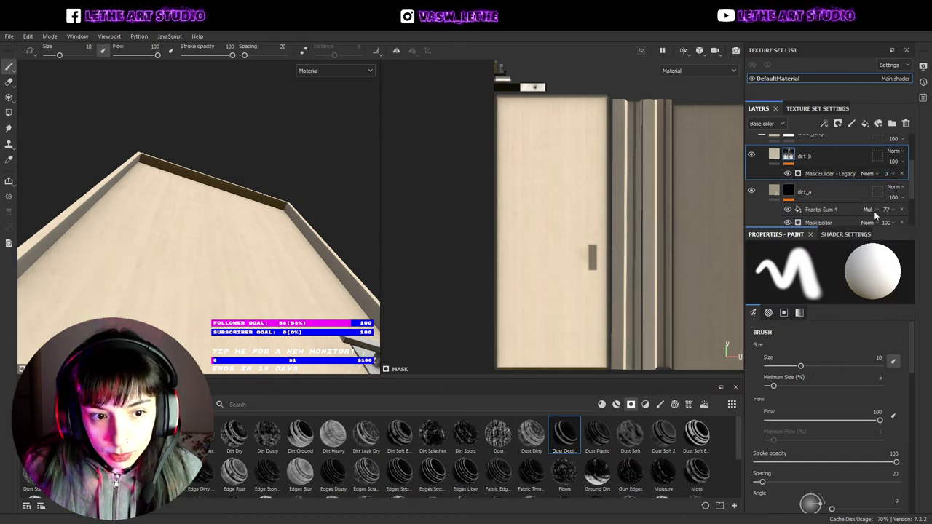
{"action": "left_click_drag", "start_coordinate": [886, 173], "coordinate": [893, 195]}
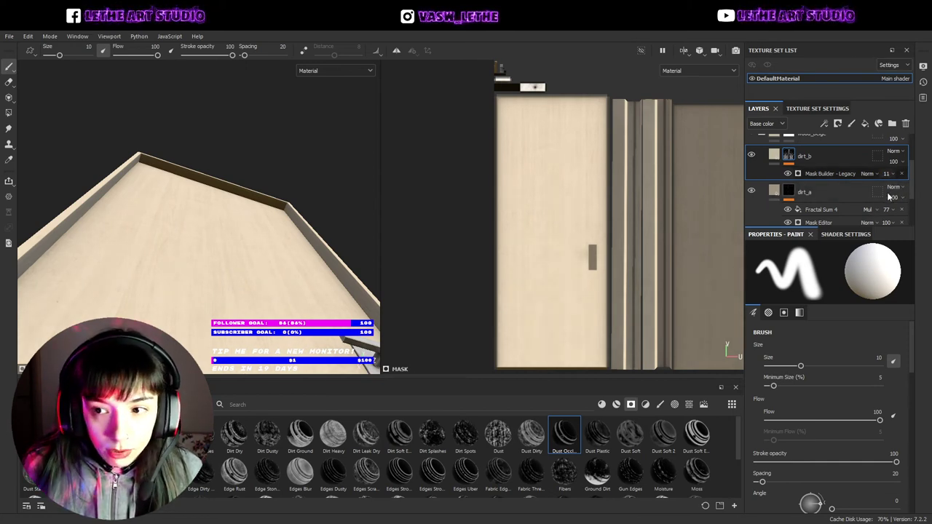
{"action": "mouse_move", "coordinate": [229, 245]}
{"action": "left_mouse_down", "text": "alt"}
{"action": "mouse_move", "coordinate": [257, 222]}
{"action": "mouse_move", "coordinate": [251, 261]}
{"action": "left_mouse_up", "text": "alt"}
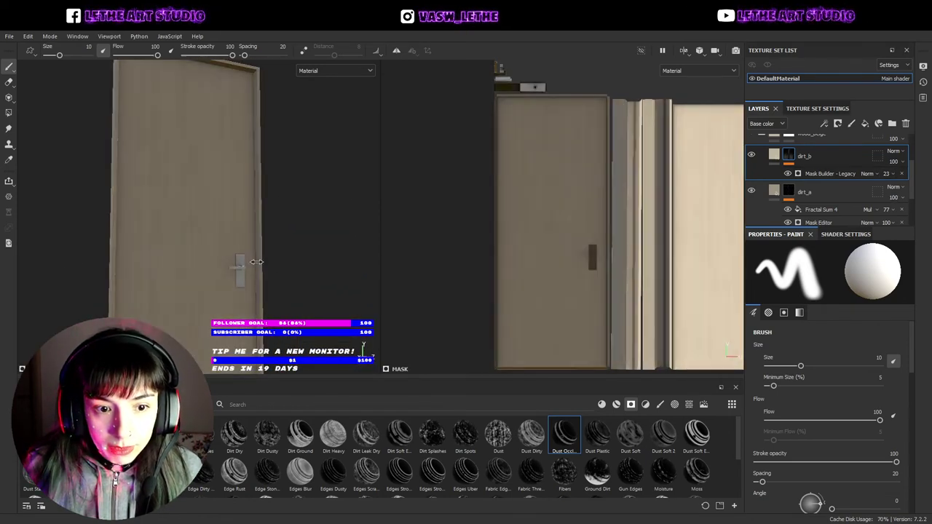
{"action": "mouse_move", "coordinate": [251, 261]}
{"action": "left_mouse_down", "text": "alt"}
{"action": "mouse_move", "coordinate": [3, 293]}
{"action": "mouse_move", "coordinate": [162, 285]}
{"action": "mouse_move", "coordinate": [240, 267]}
{"action": "mouse_move", "coordinate": [274, 277]}
{"action": "mouse_move", "coordinate": [228, 289]}
{"action": "left_mouse_up", "text": "alt"}
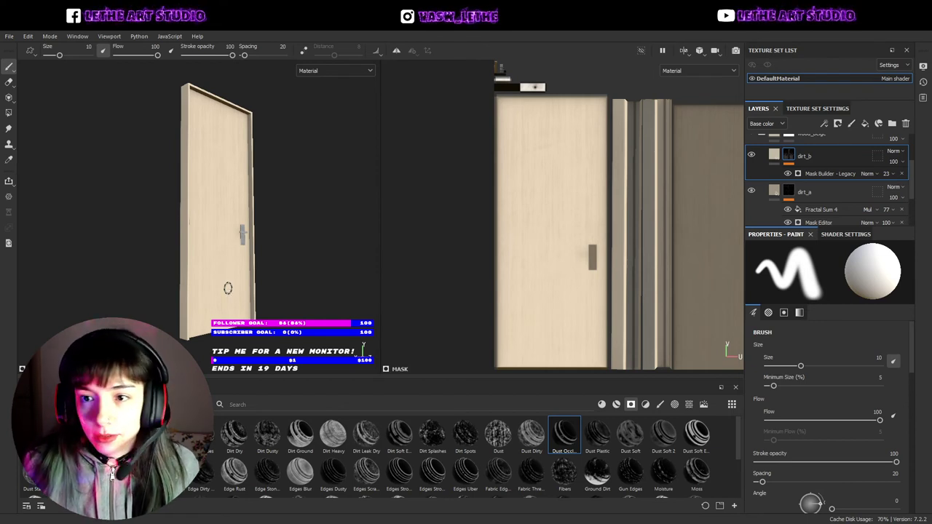